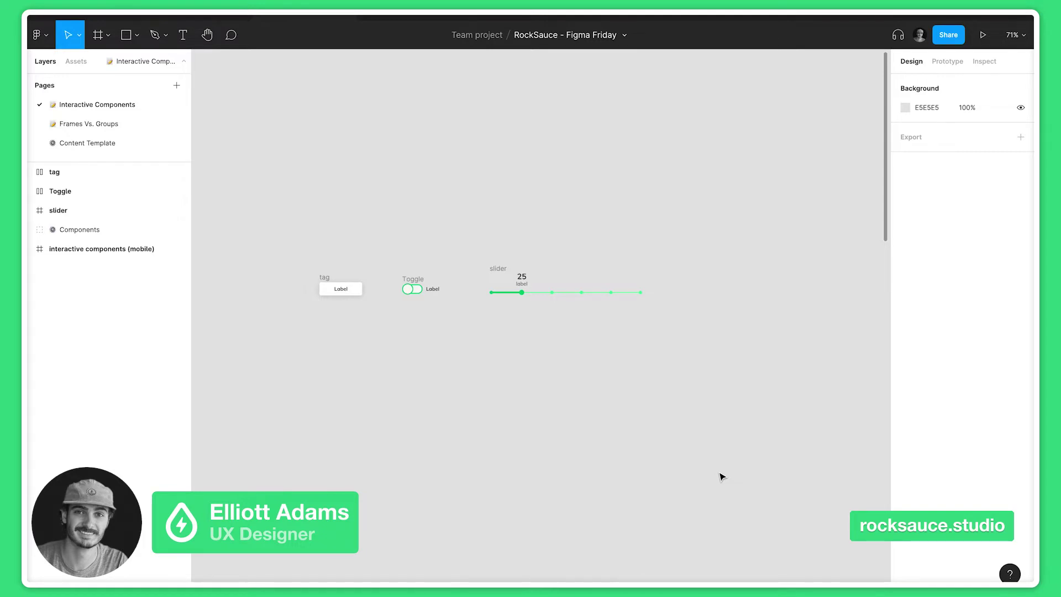
- Turn the tag frame on the mobile interactive components page into a component
key(n)
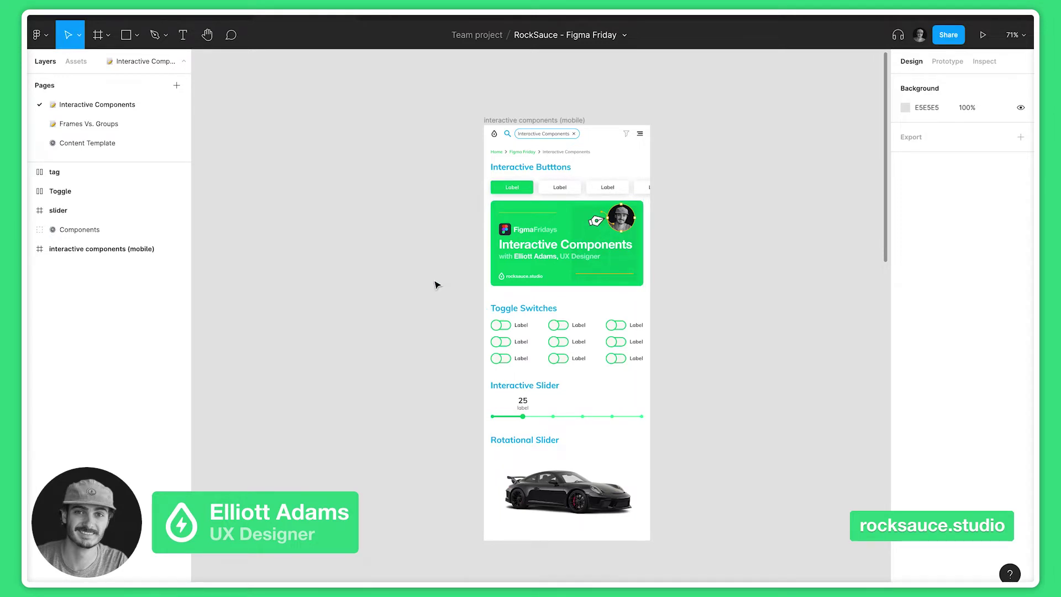
scroll(435, 285, left, 15)
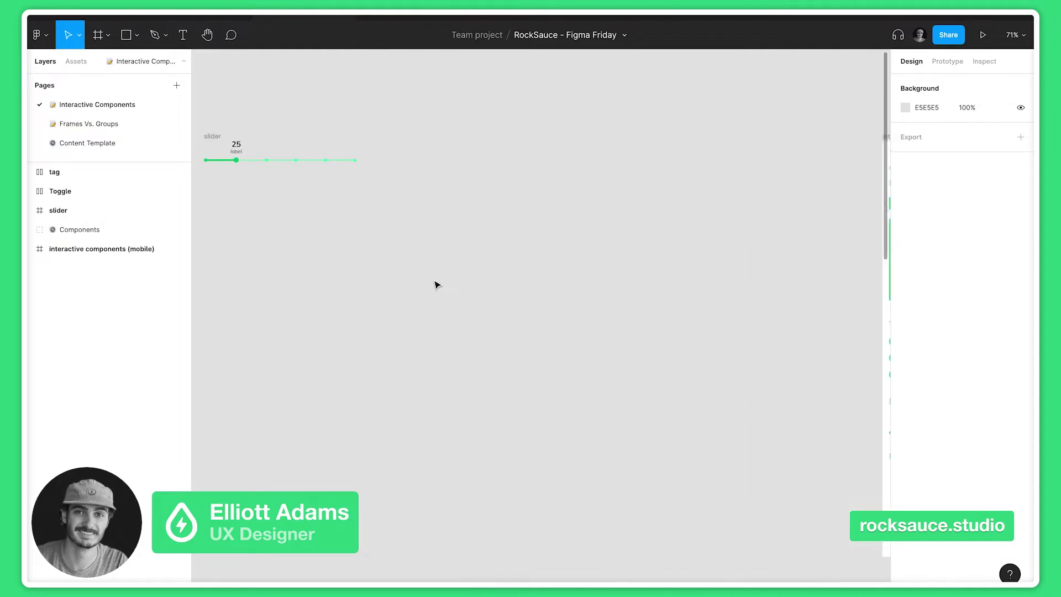
scroll(435, 284, left, 3)
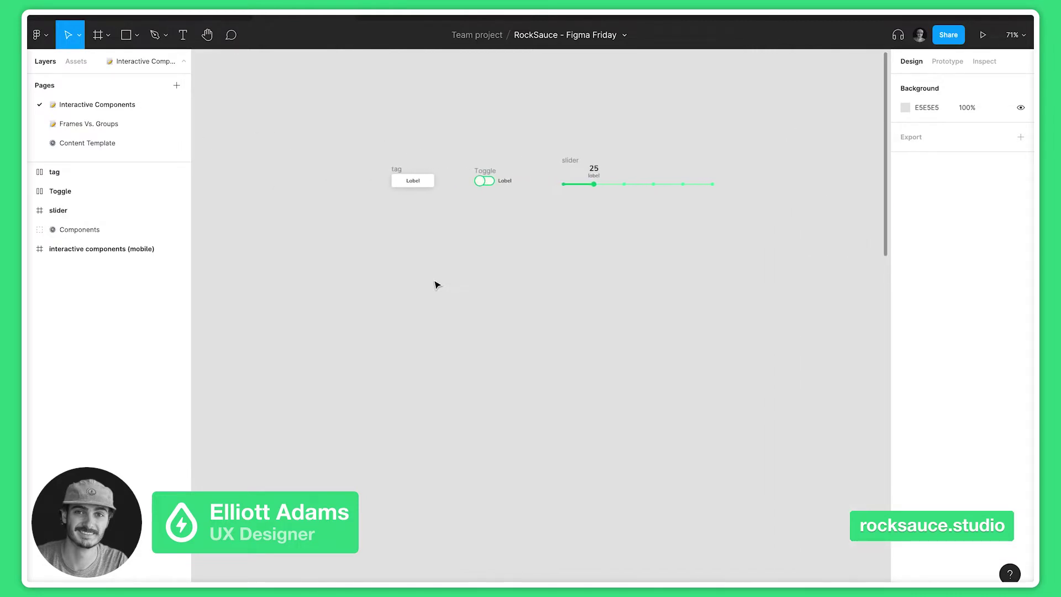
click(400, 173)
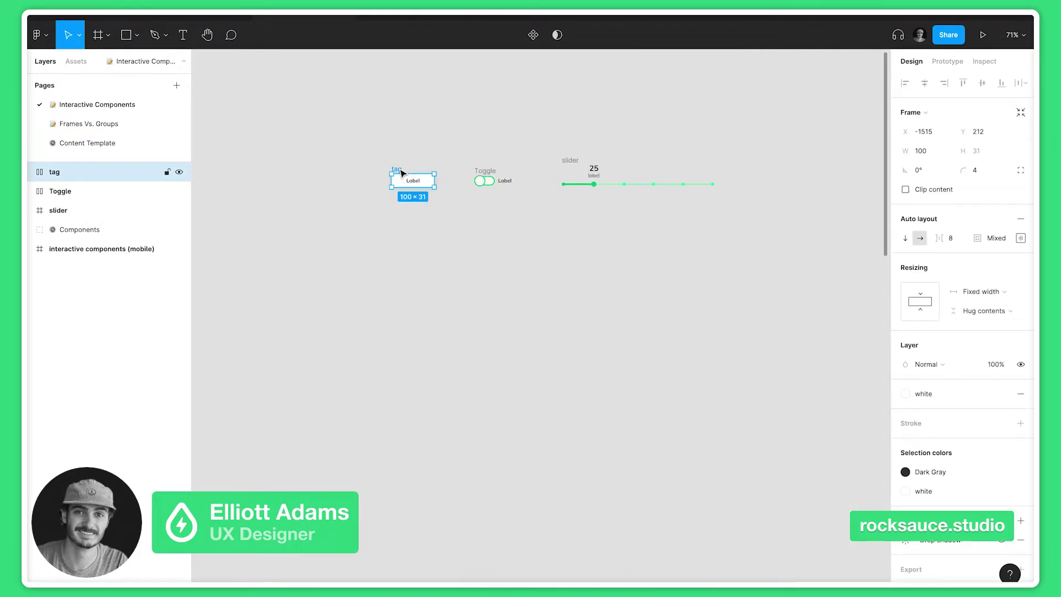
scroll(400, 172, up, 5)
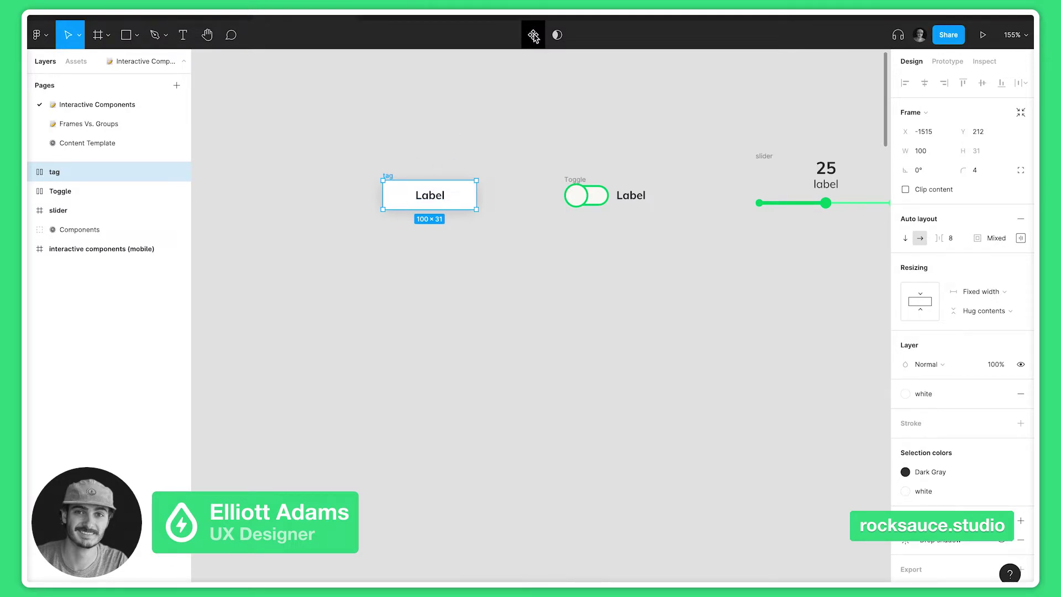
click(533, 36)
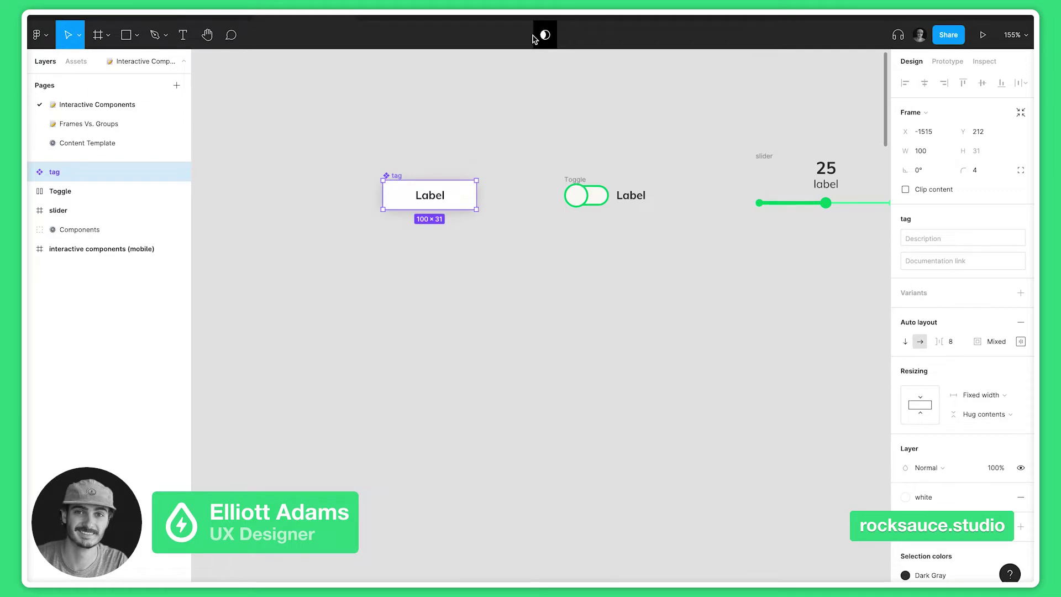
- Add a variant named 'hover' and fill it with Mint
click(1020, 295)
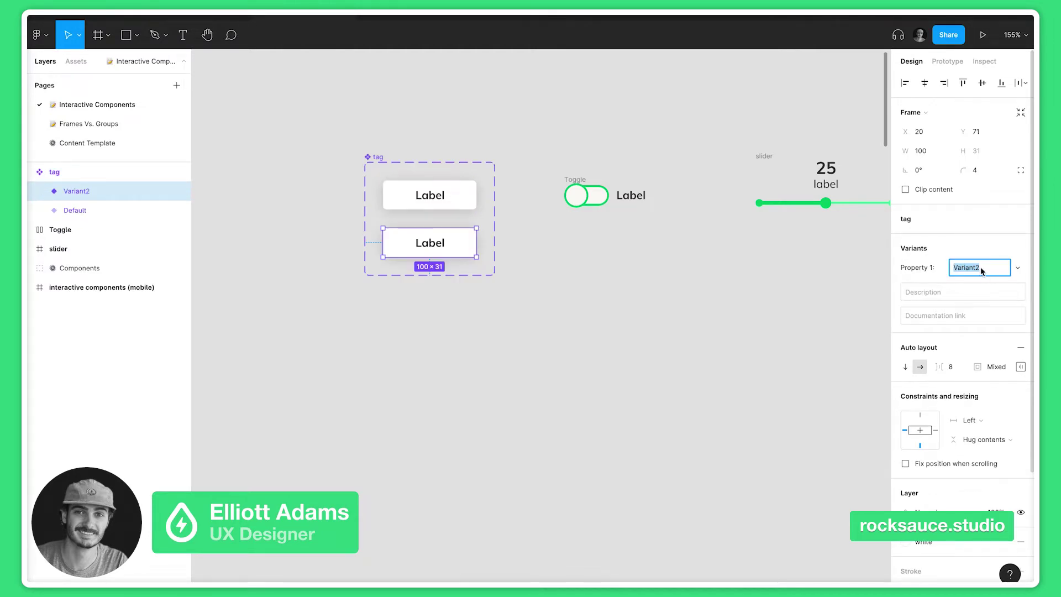
text(hover)
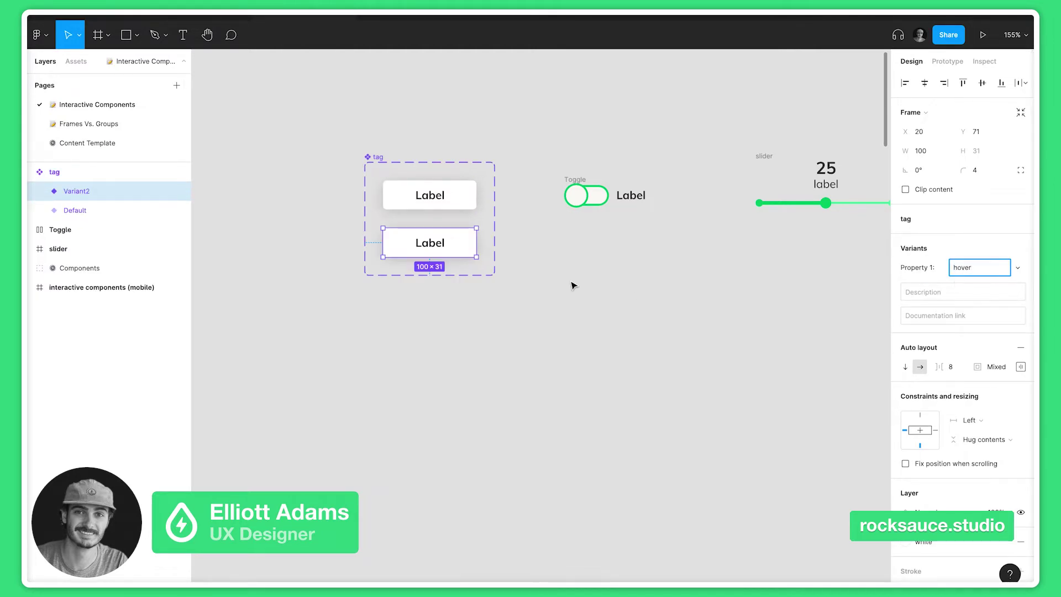
scroll(942, 486, down, 3)
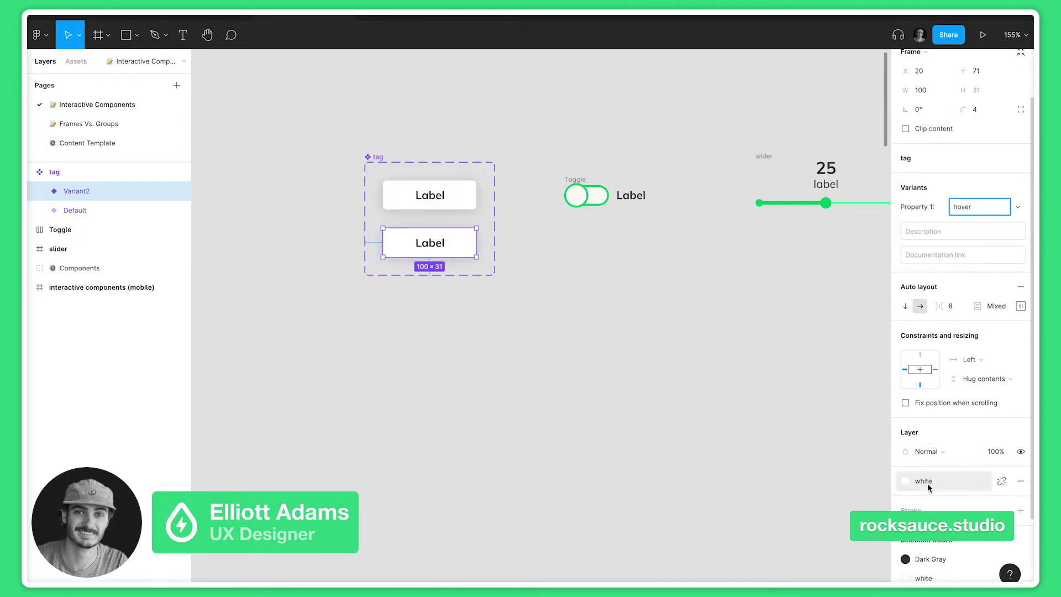
click(933, 482)
scroll(932, 486, down, 5)
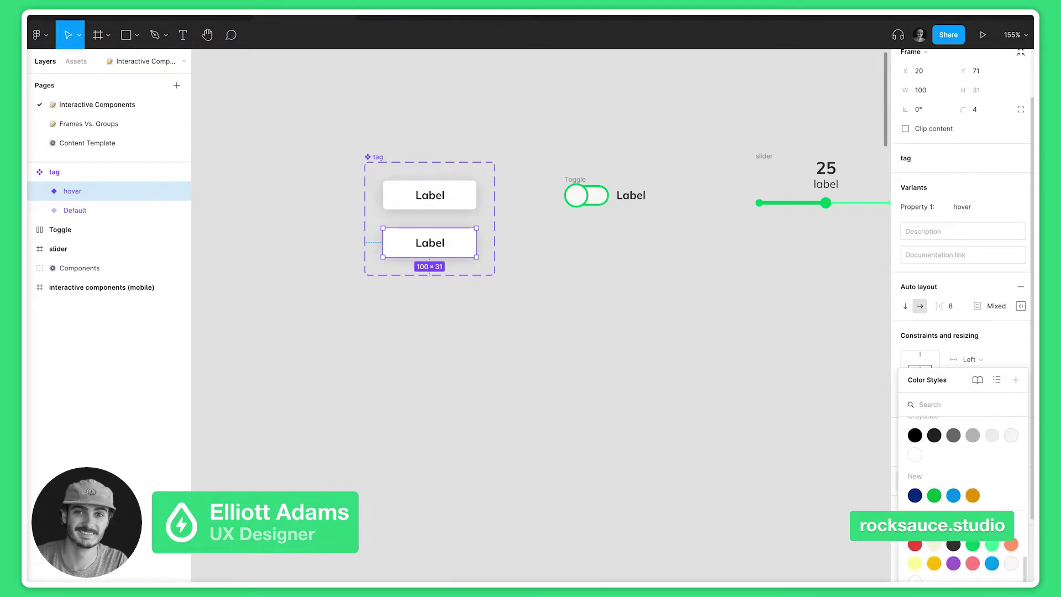
click(992, 544)
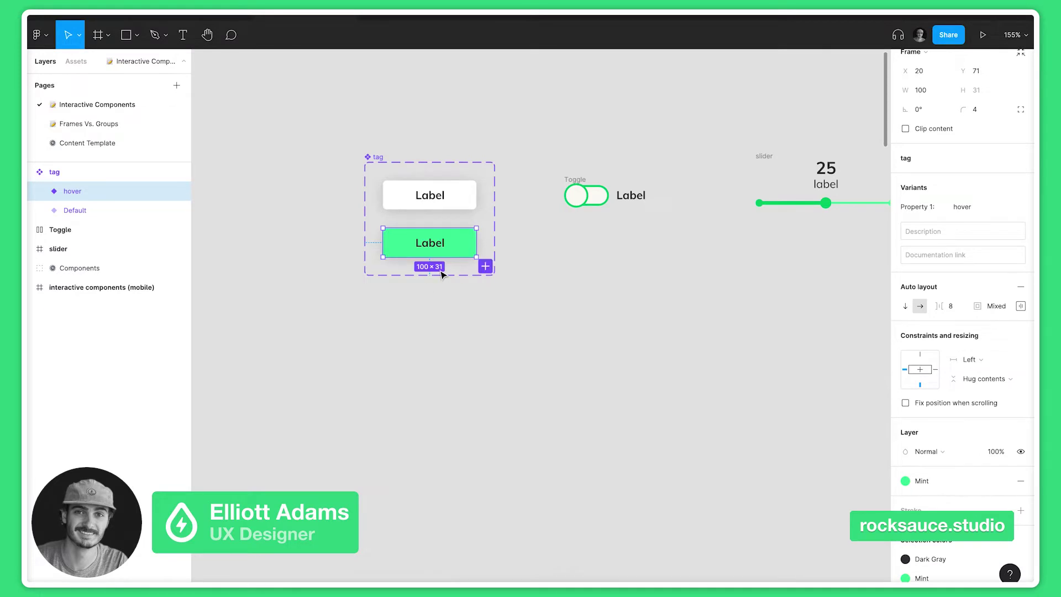
- Add a third variant named 'clicked' with a Green fill and White label text
click(431, 197)
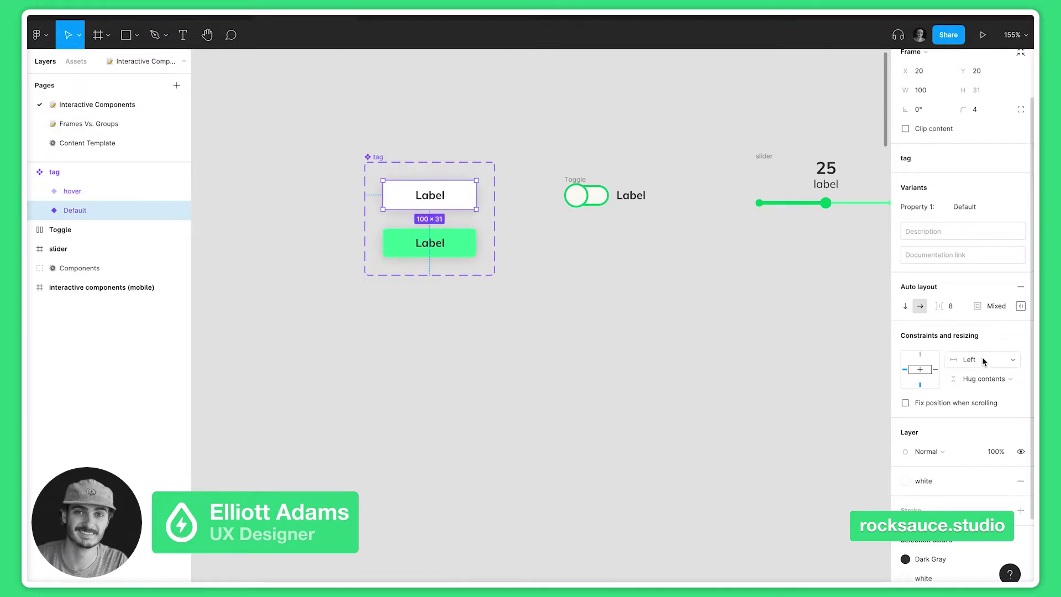
click(381, 160)
click(486, 269)
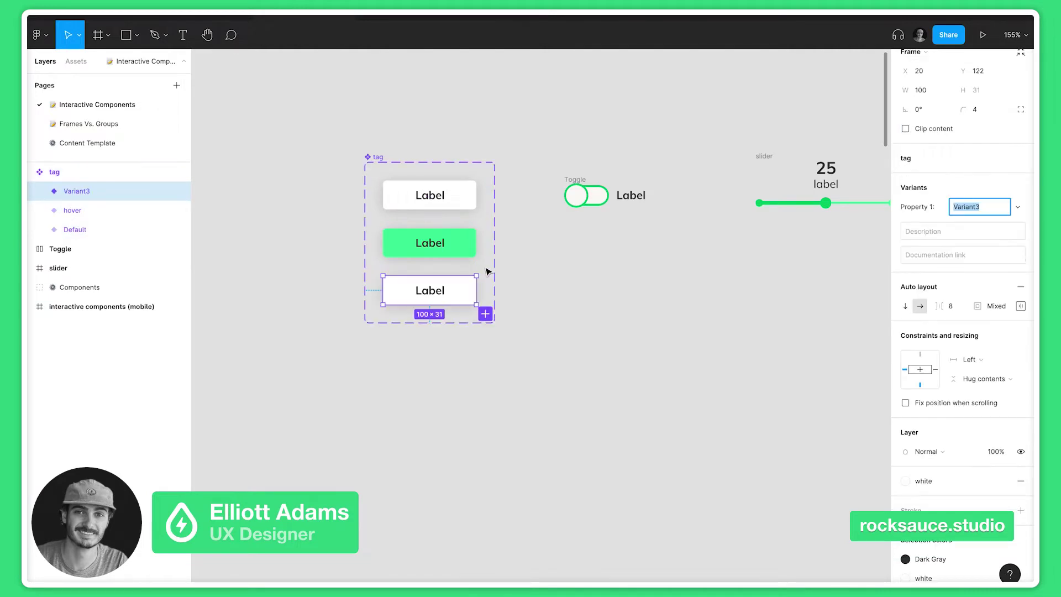
text(clic)
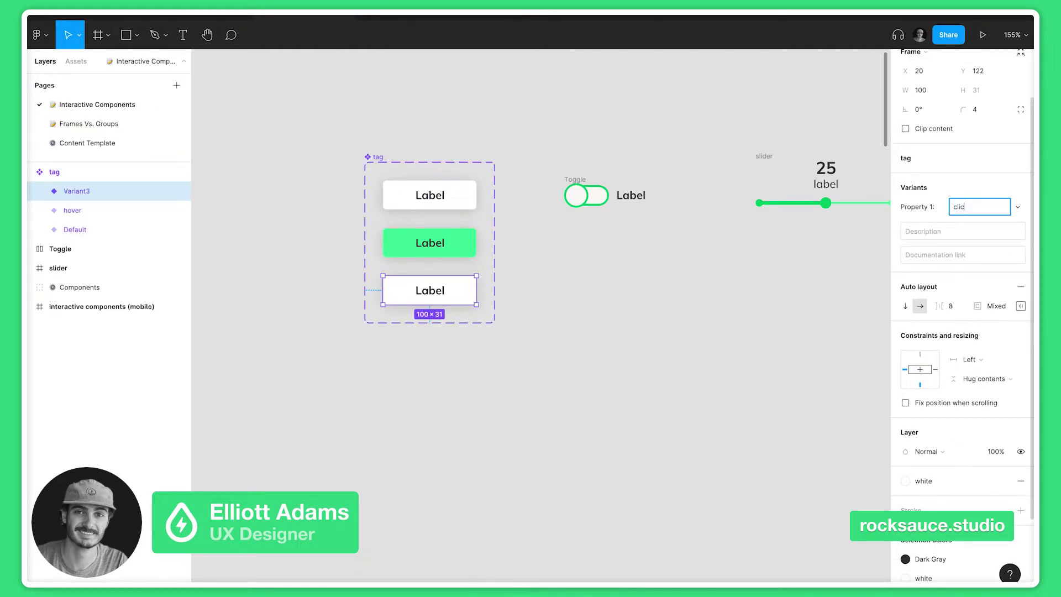
text(ked)
scroll(972, 499, down, 2)
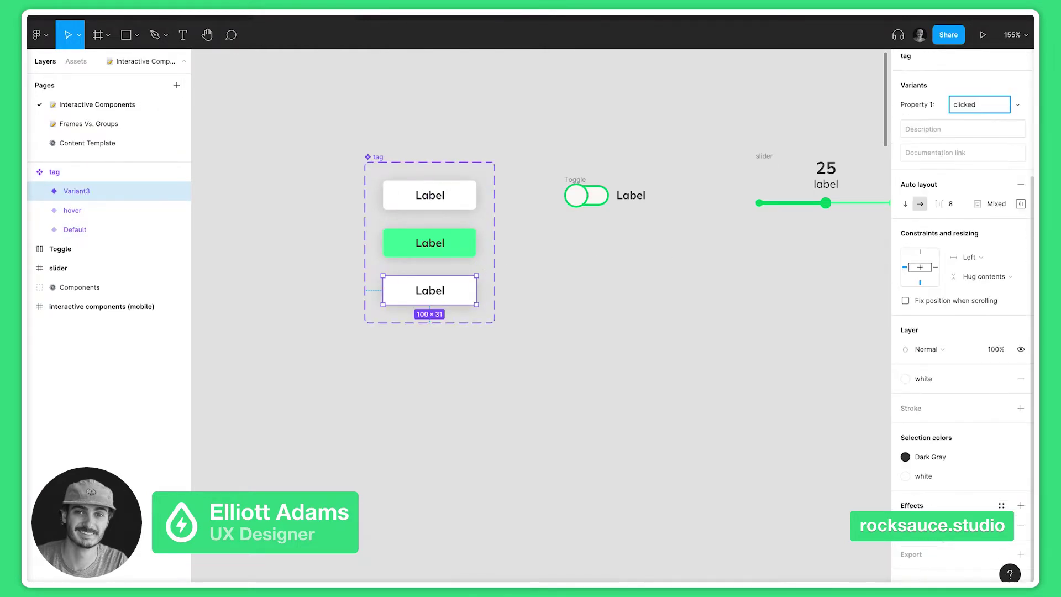
click(933, 471)
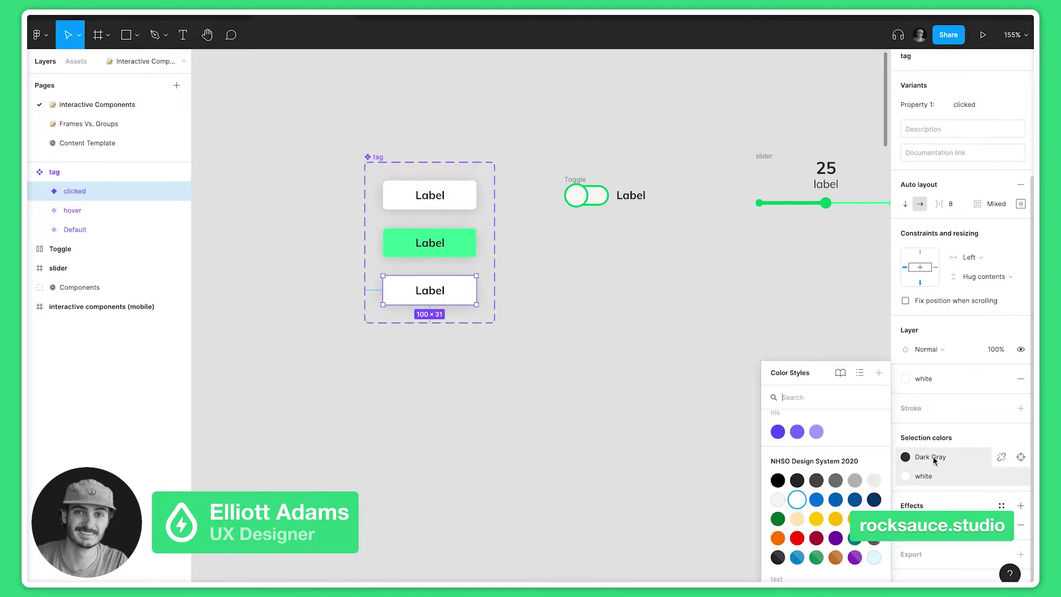
click(932, 457)
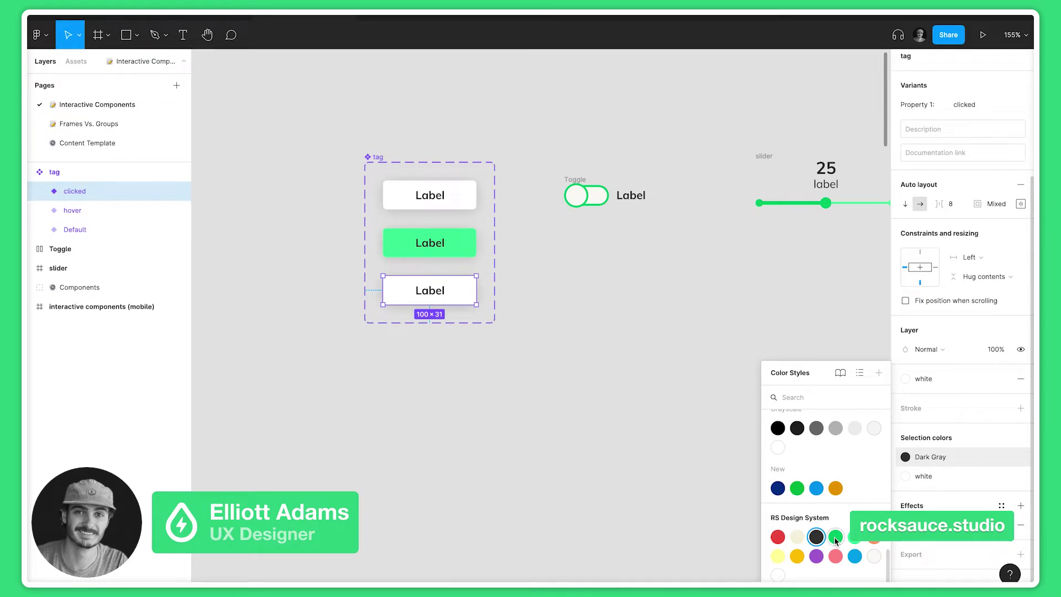
click(950, 477)
scroll(823, 552, up, 5)
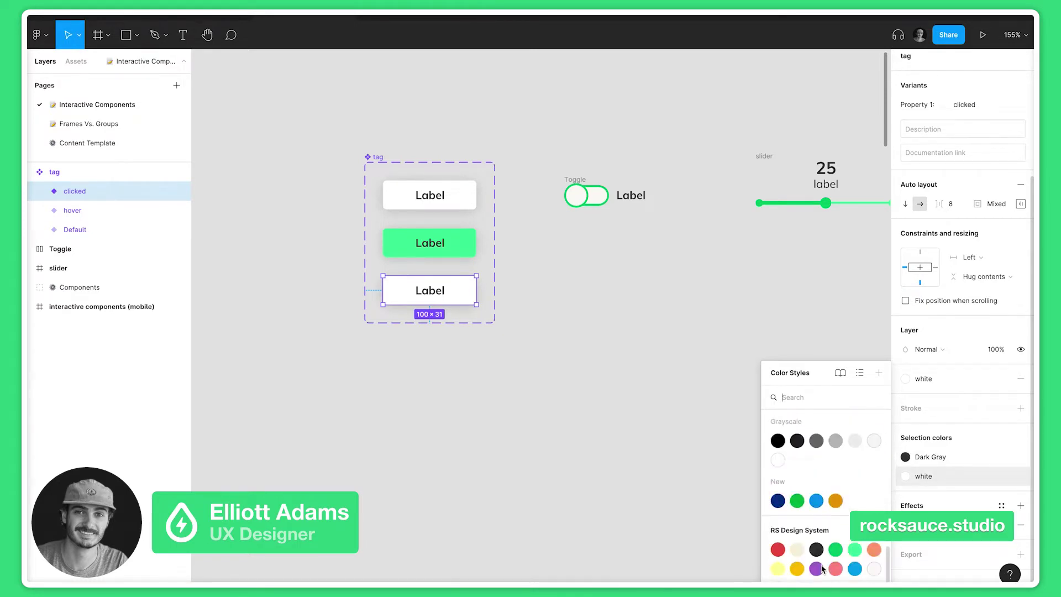
click(831, 537)
click(927, 458)
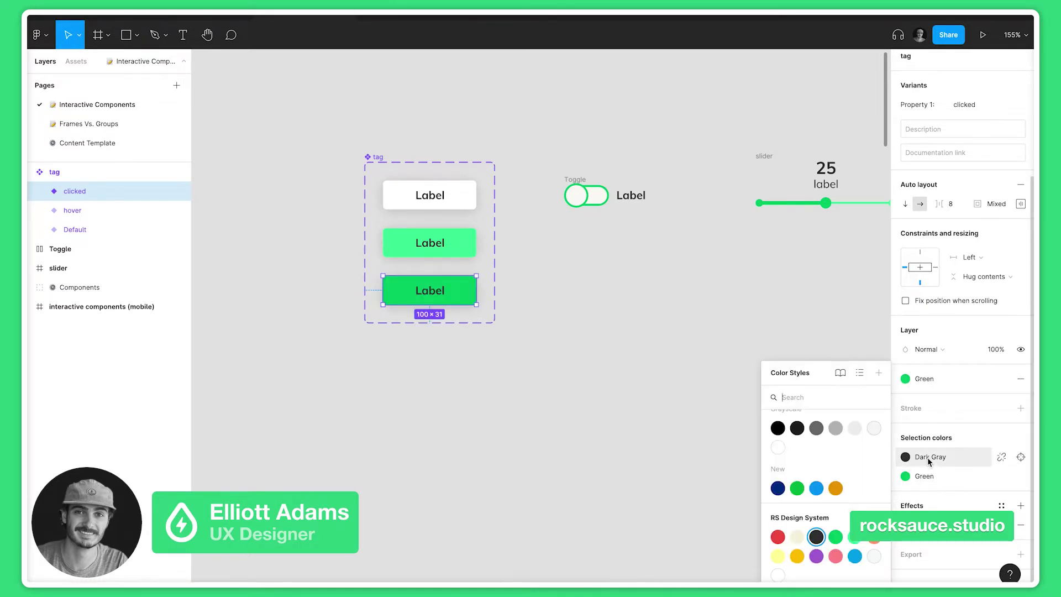
click(777, 575)
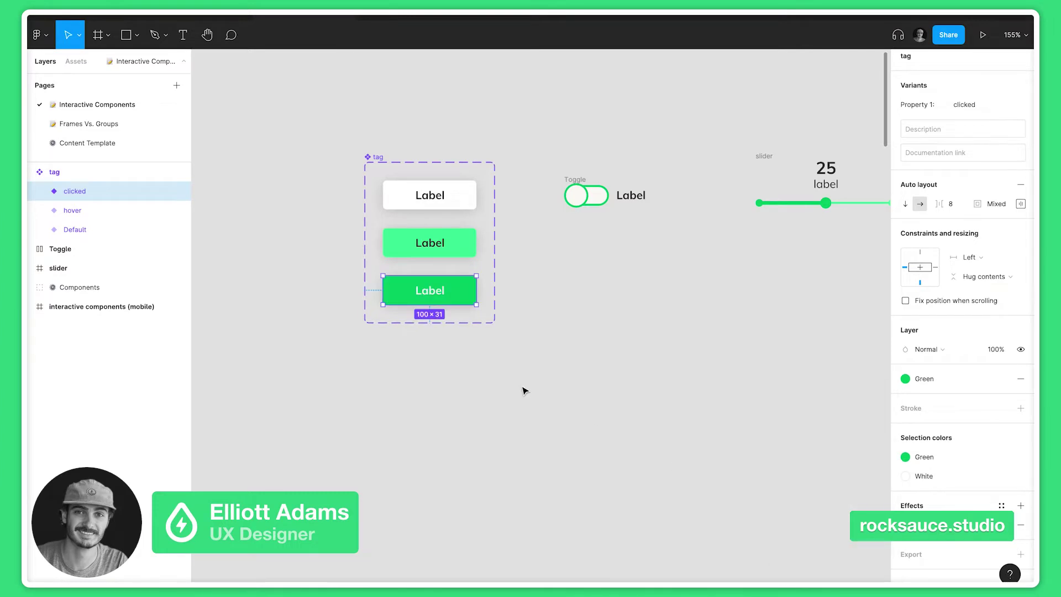
click(463, 385)
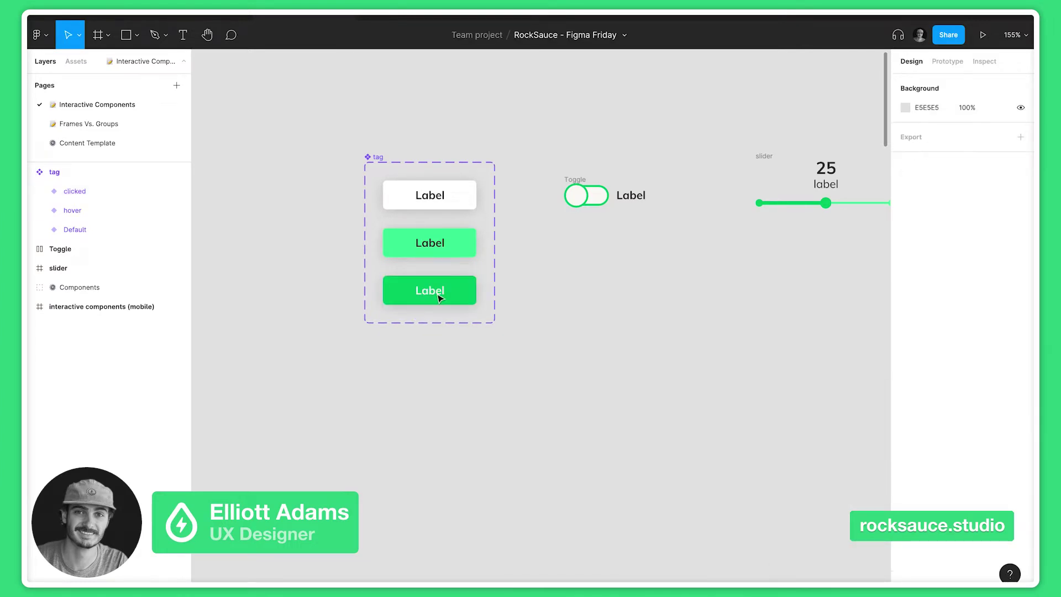
- Link the Default tag variant to hover with a While hovering trigger
click(374, 158)
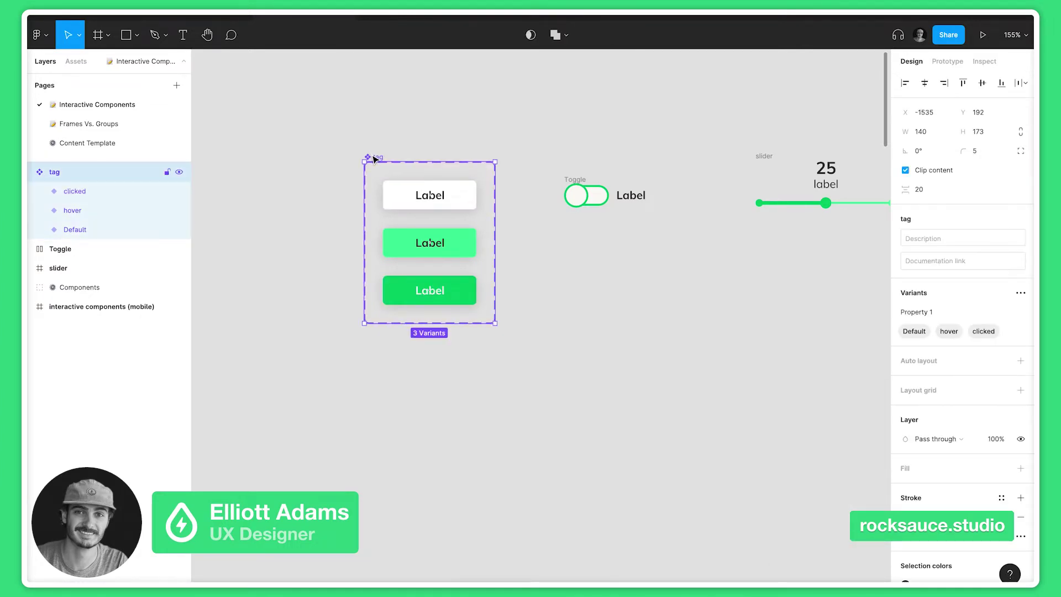
click(947, 61)
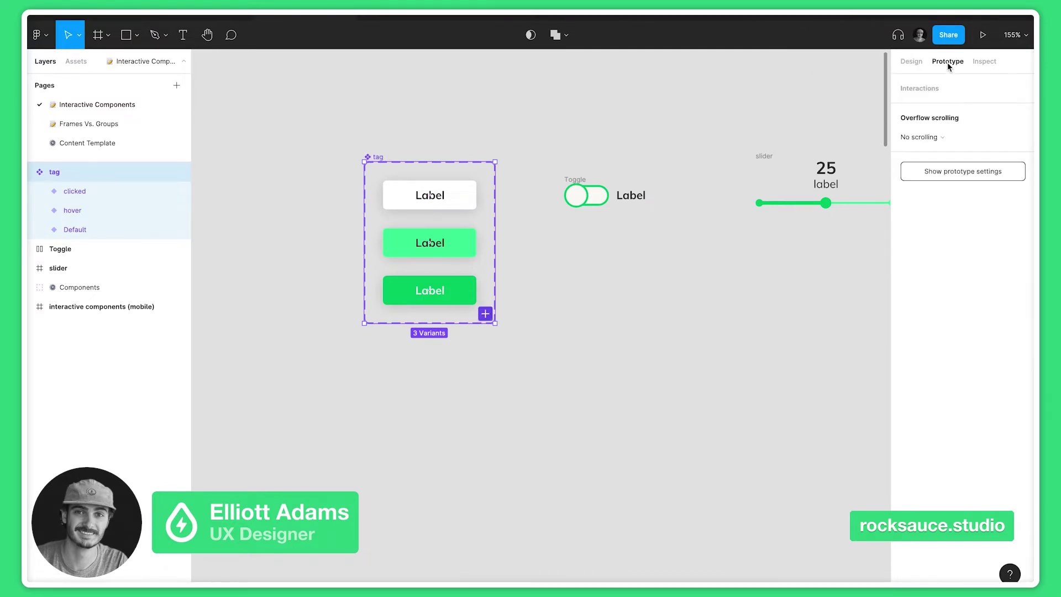
click(455, 197)
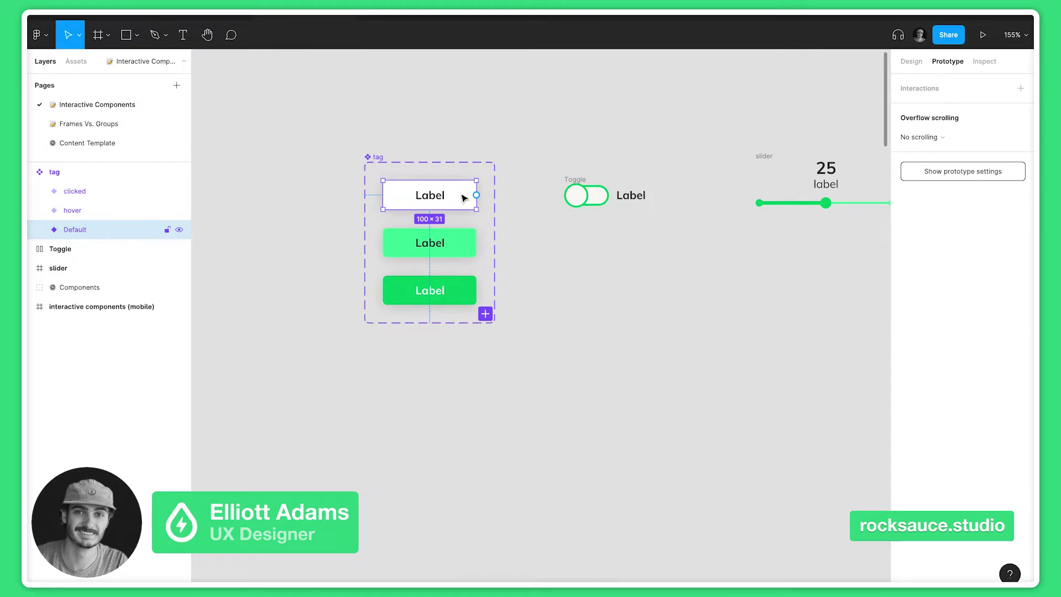
drag(477, 196, 467, 254)
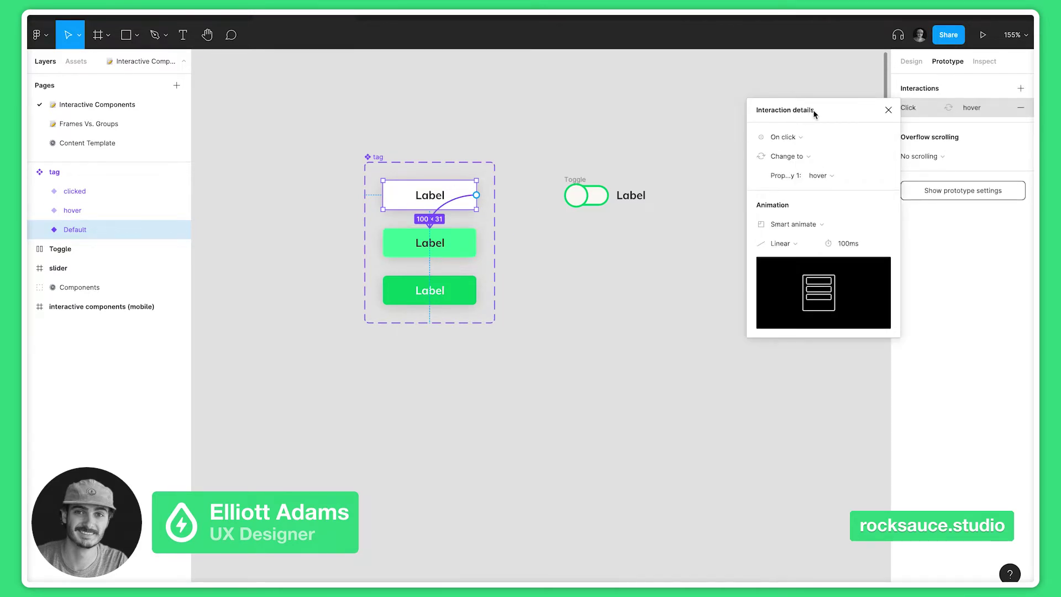
click(781, 139)
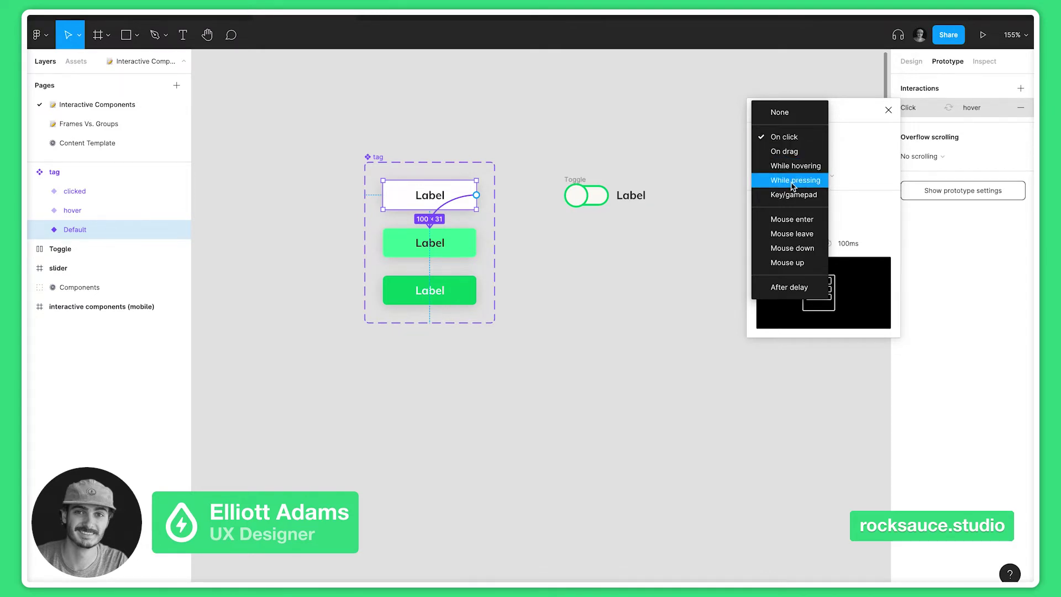
click(805, 172)
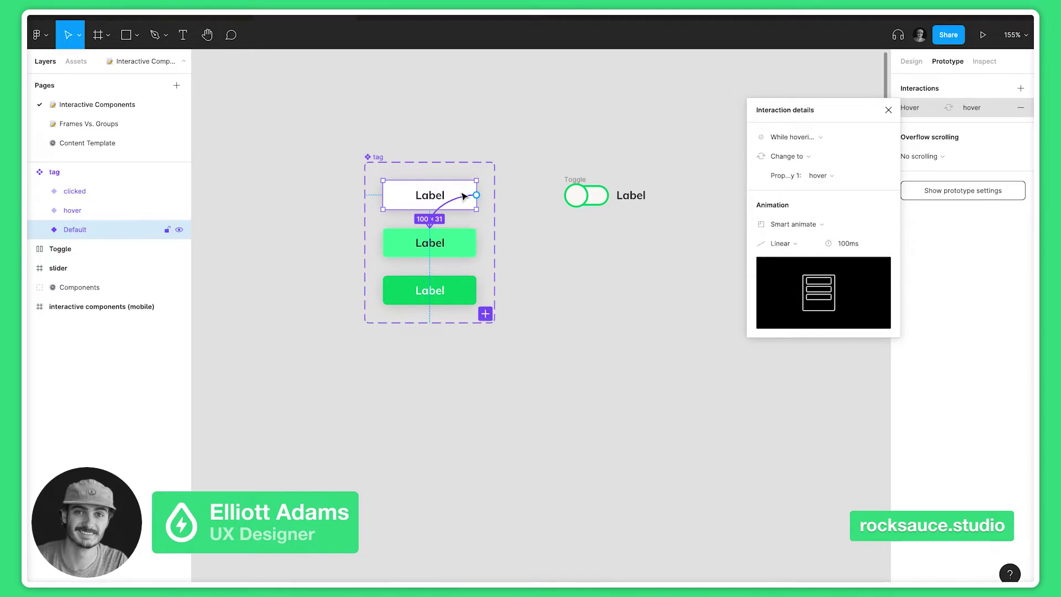
- Link the hover variant to clicked with an On click trigger
click(465, 246)
drag(476, 243, 468, 301)
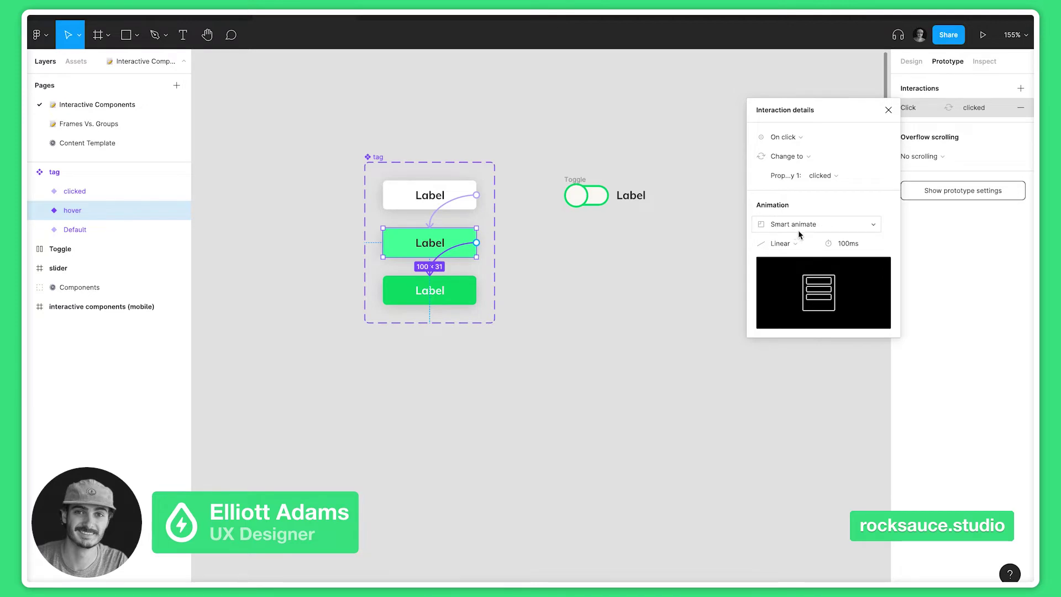
scroll(537, 266, right, 2)
click(471, 269)
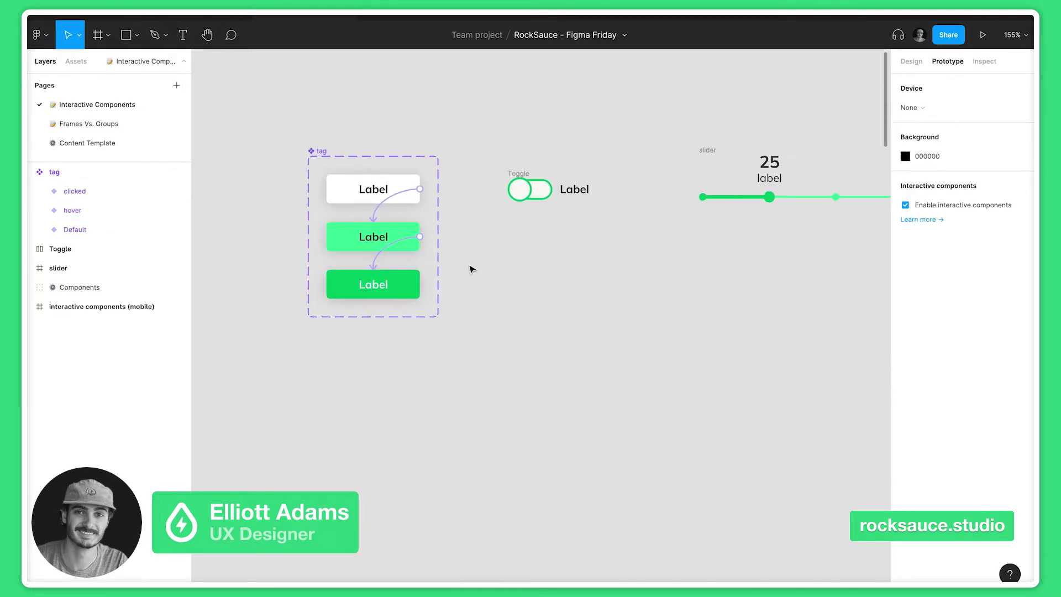
click(411, 19)
click(518, 191)
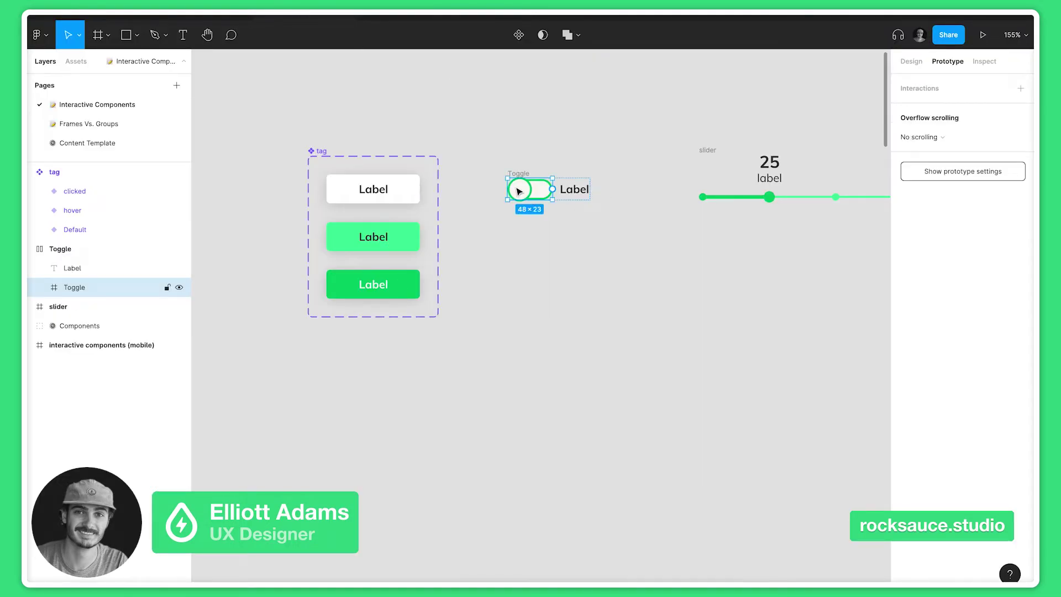
- Make the Toggle a component and add a second variant
scroll(518, 191, right, 2)
click(88, 250)
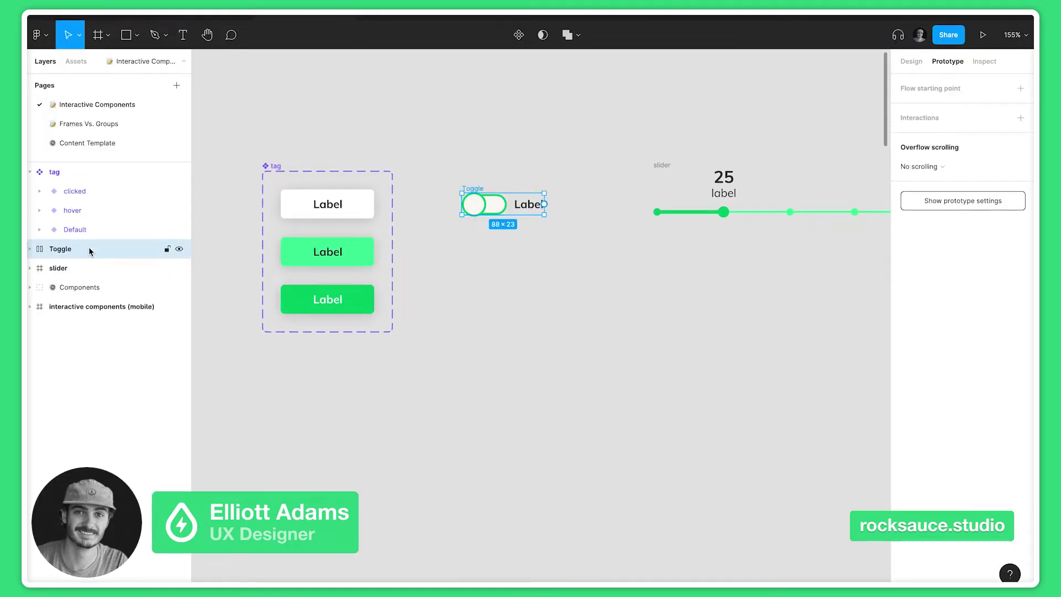
click(29, 172)
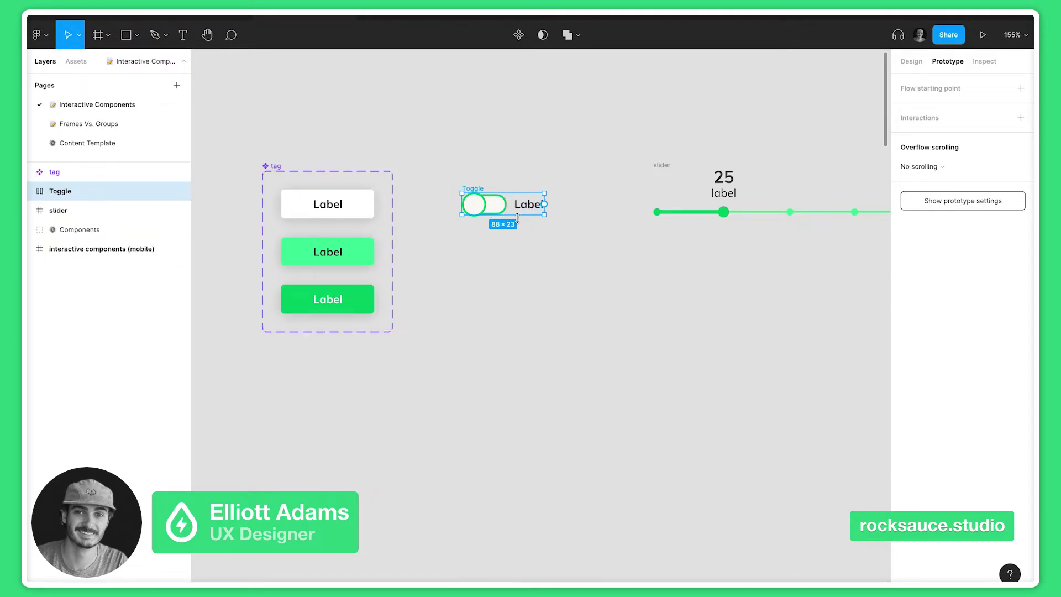
click(519, 35)
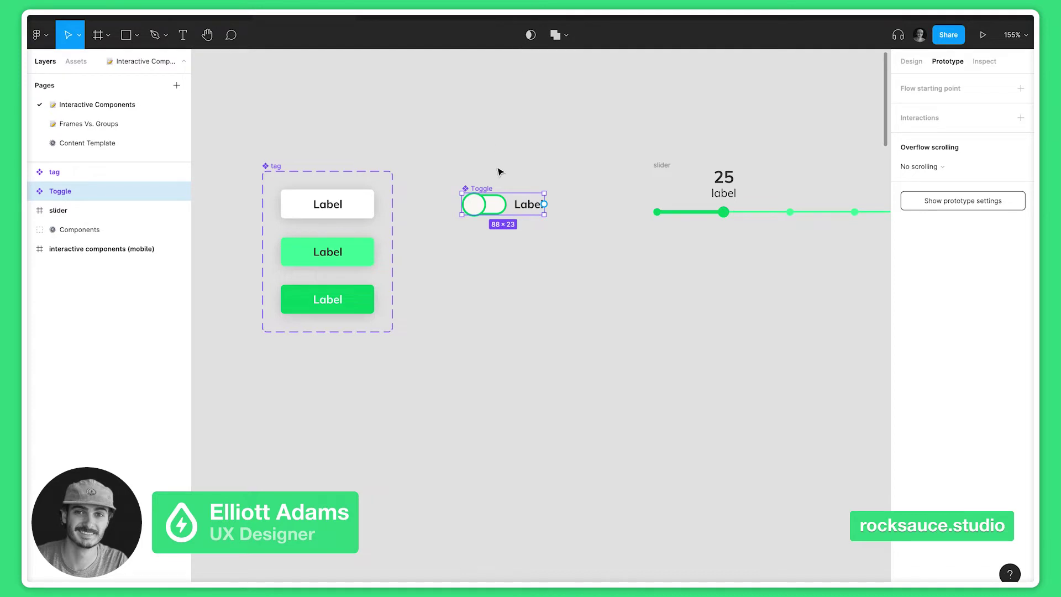
click(913, 63)
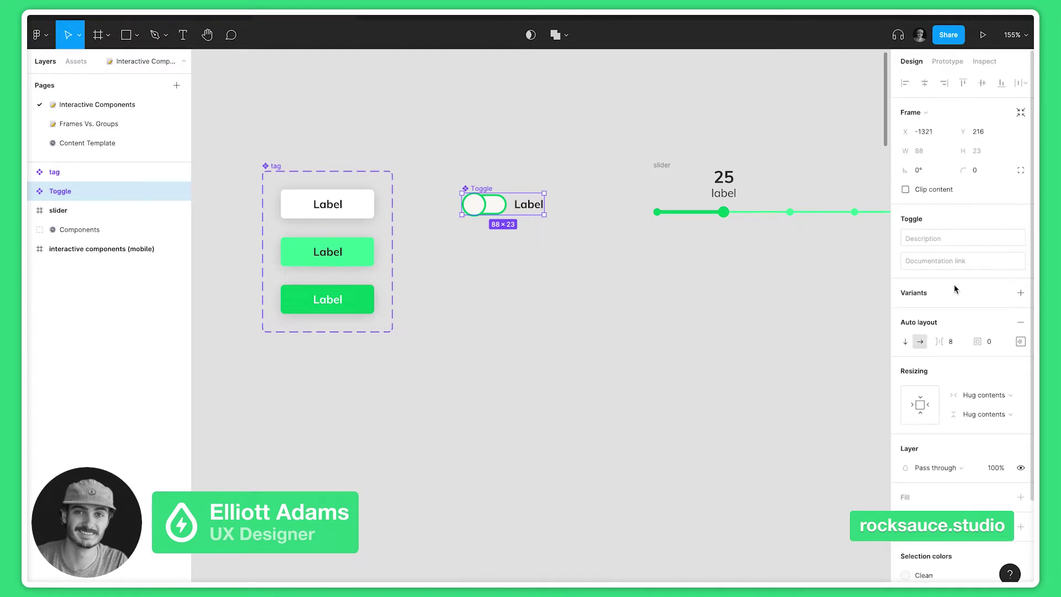
click(1023, 291)
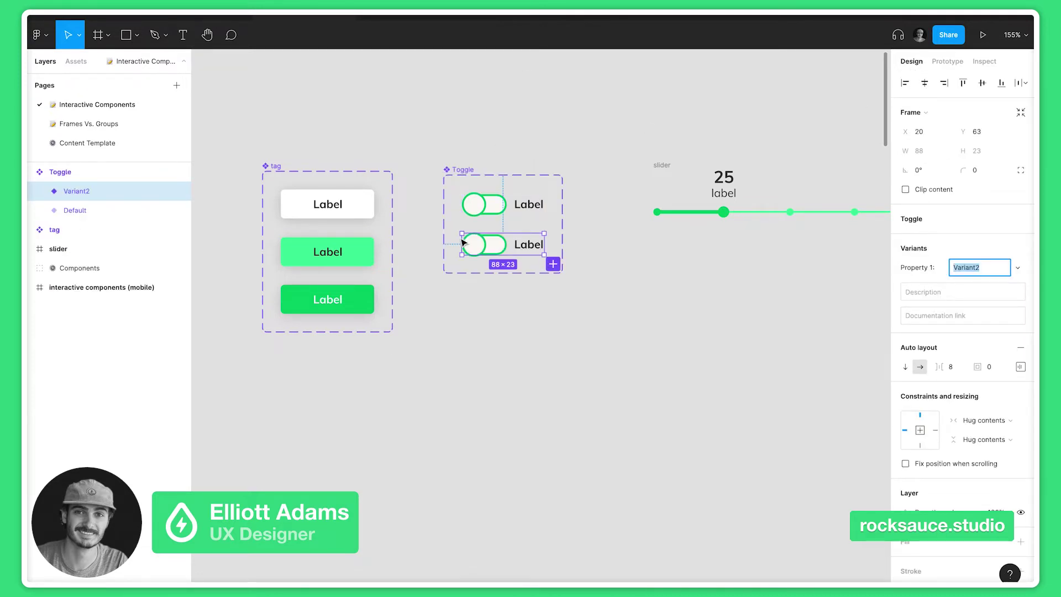
- In Variant2, slide the Ellipse 1 knob to the right end and fill it Green
double_click(476, 250)
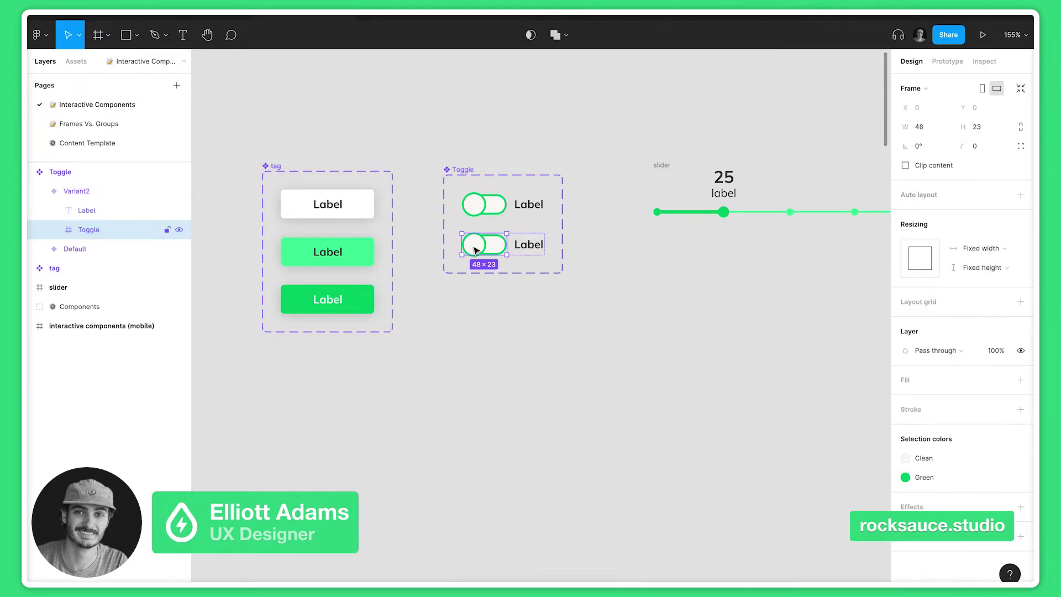
scroll(475, 250, up, 5)
double_click(475, 249)
drag(475, 249, 519, 251)
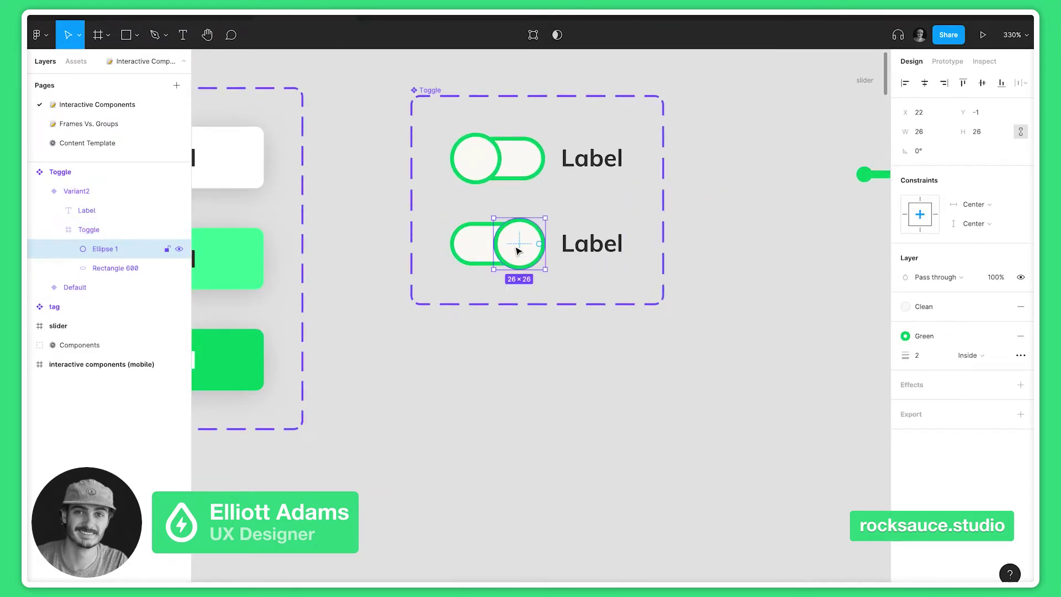
click(929, 334)
click(930, 331)
click(930, 302)
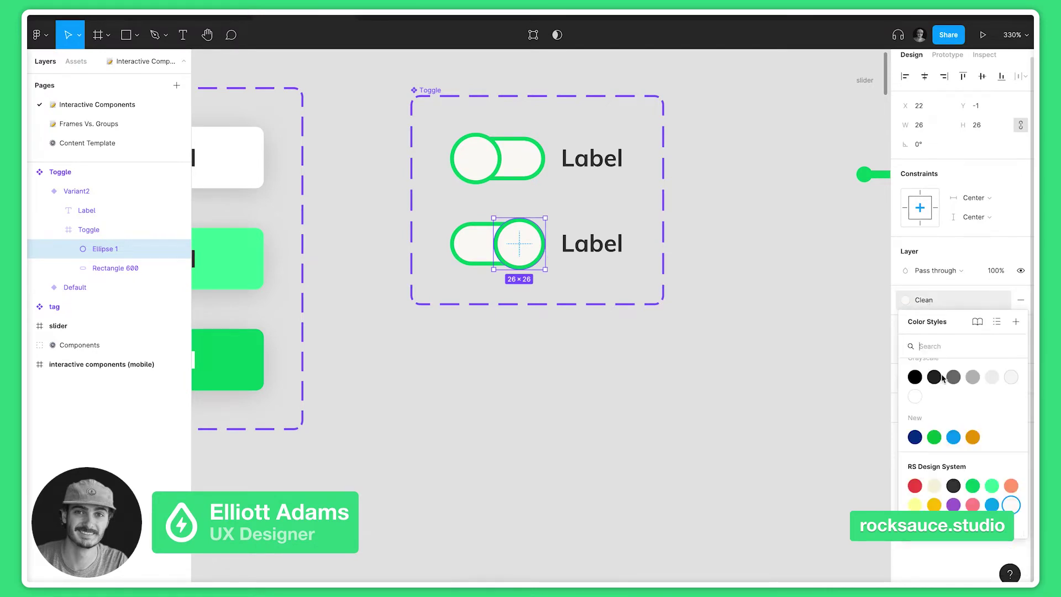
click(977, 489)
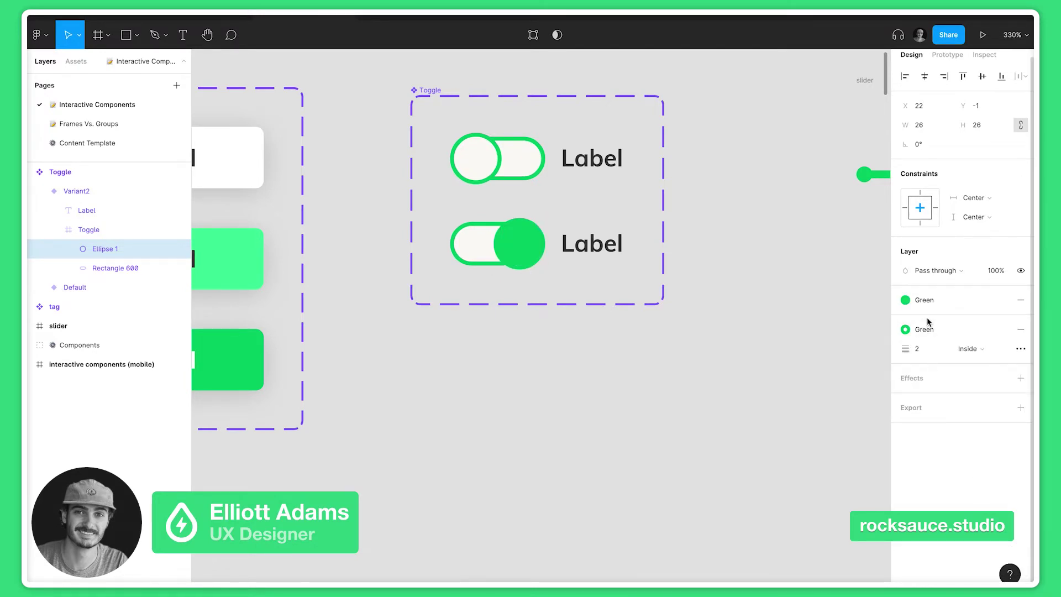
- Fill Variant2's Rectangle 600 track with Mint
click(466, 262)
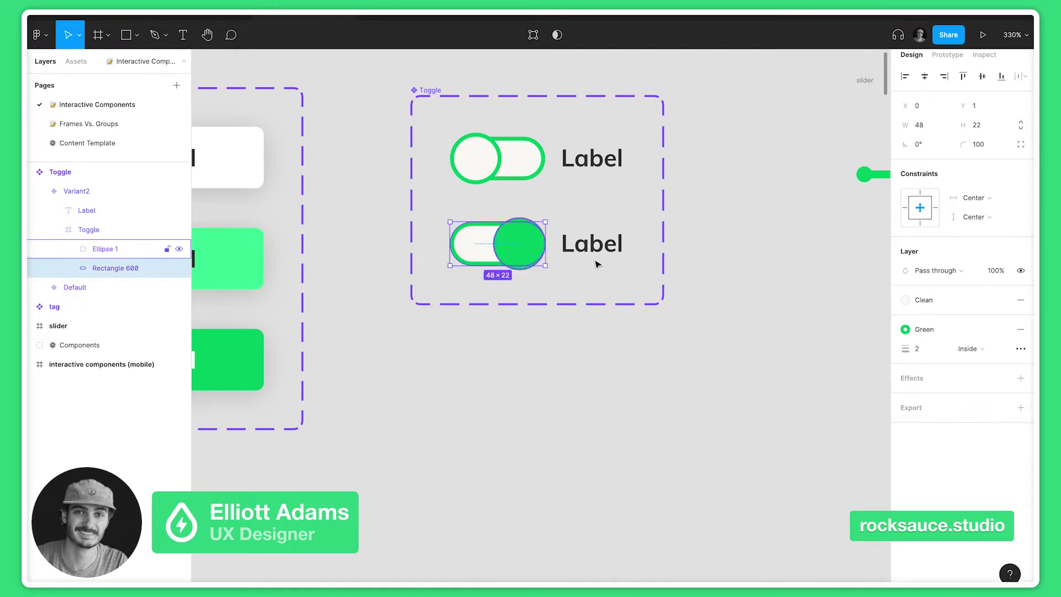
click(930, 302)
click(992, 485)
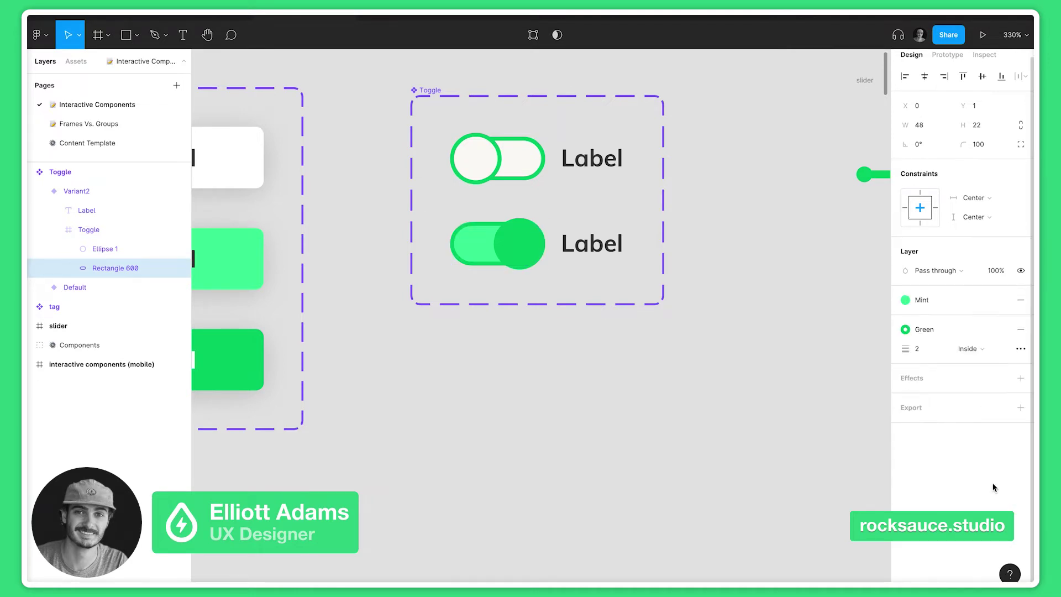
click(533, 360)
scroll(533, 360, down, 6)
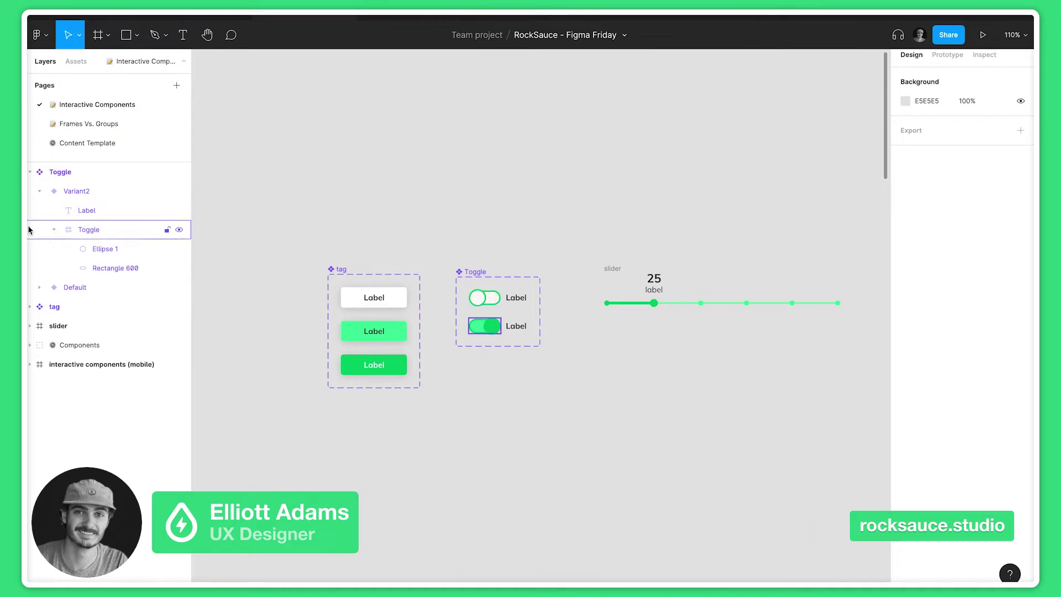
- Connect the Default toggle to Variant2 with an On drag trigger and Smart animate
click(40, 190)
click(97, 192)
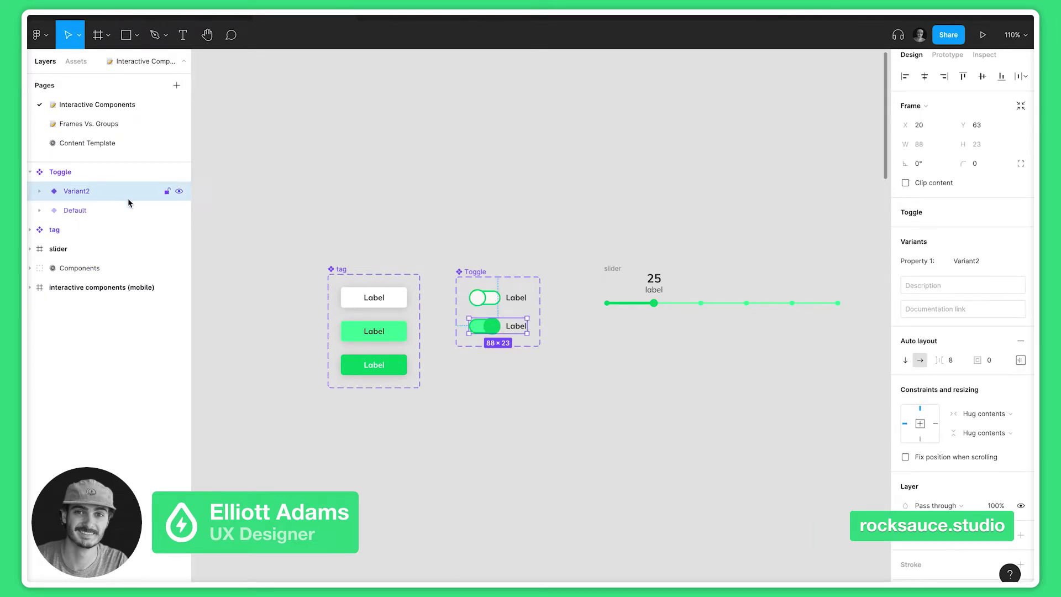
click(147, 211)
scroll(508, 307, up, 5)
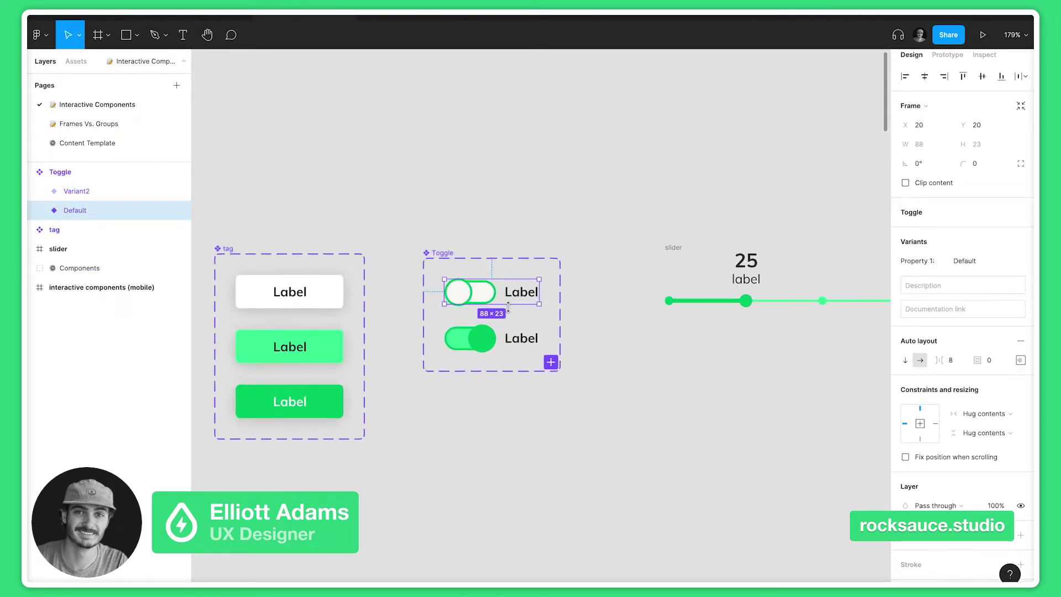
click(946, 59)
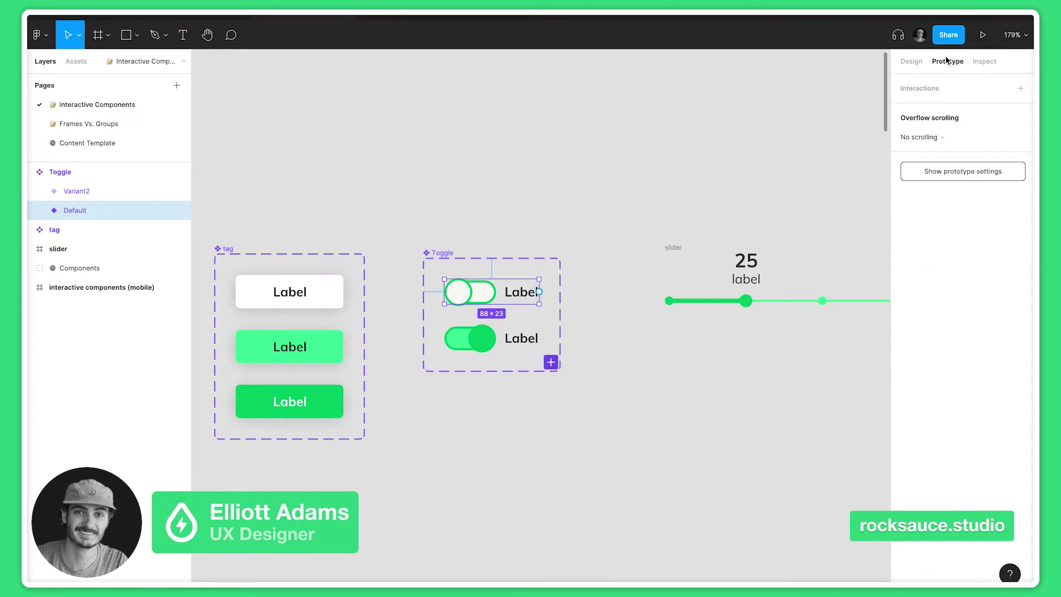
drag(538, 292, 532, 347)
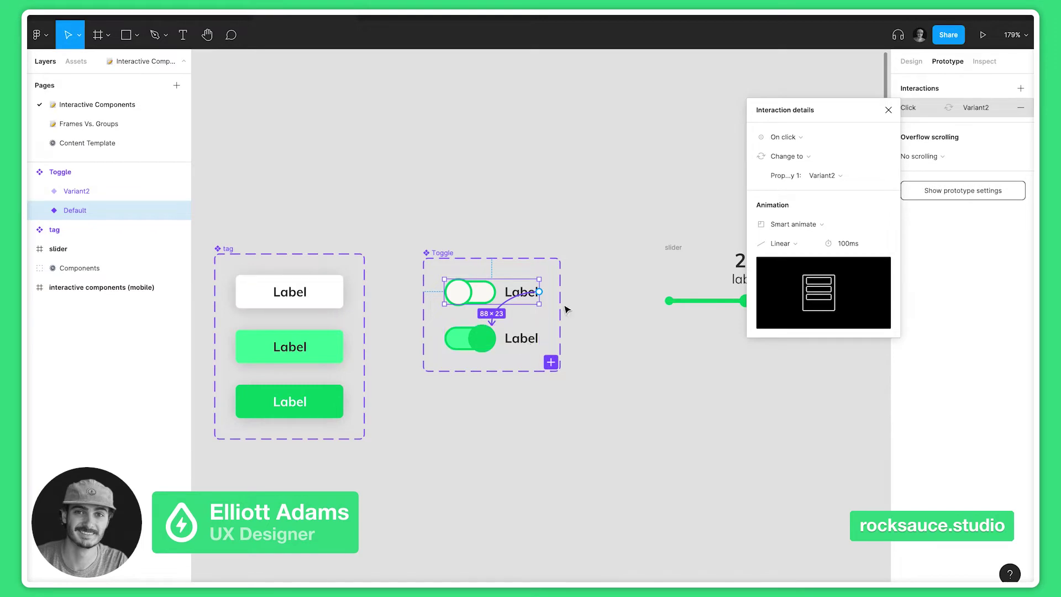
click(785, 142)
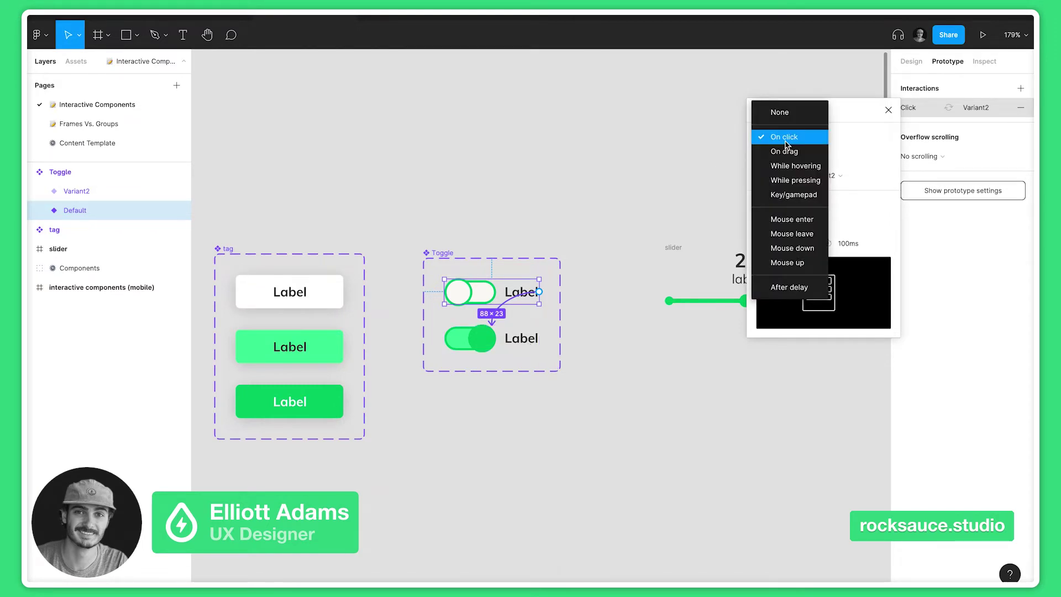
click(785, 152)
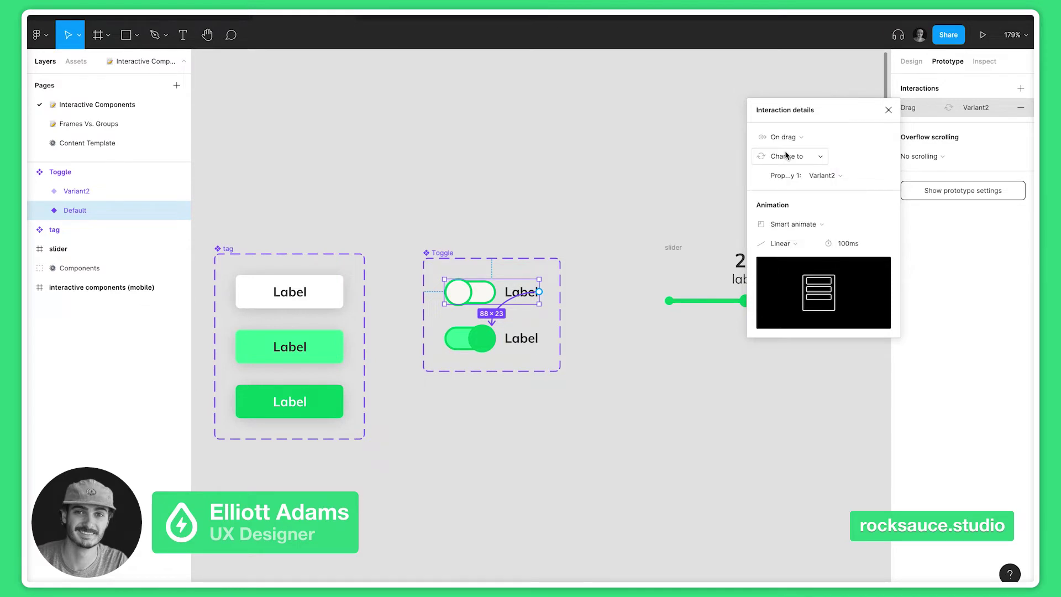
click(802, 224)
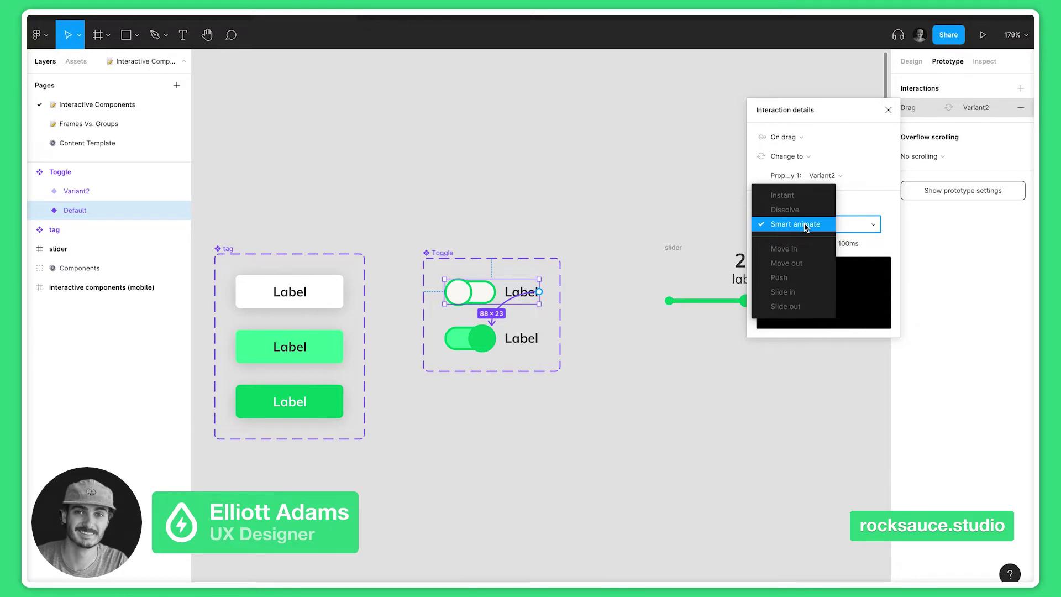
click(804, 224)
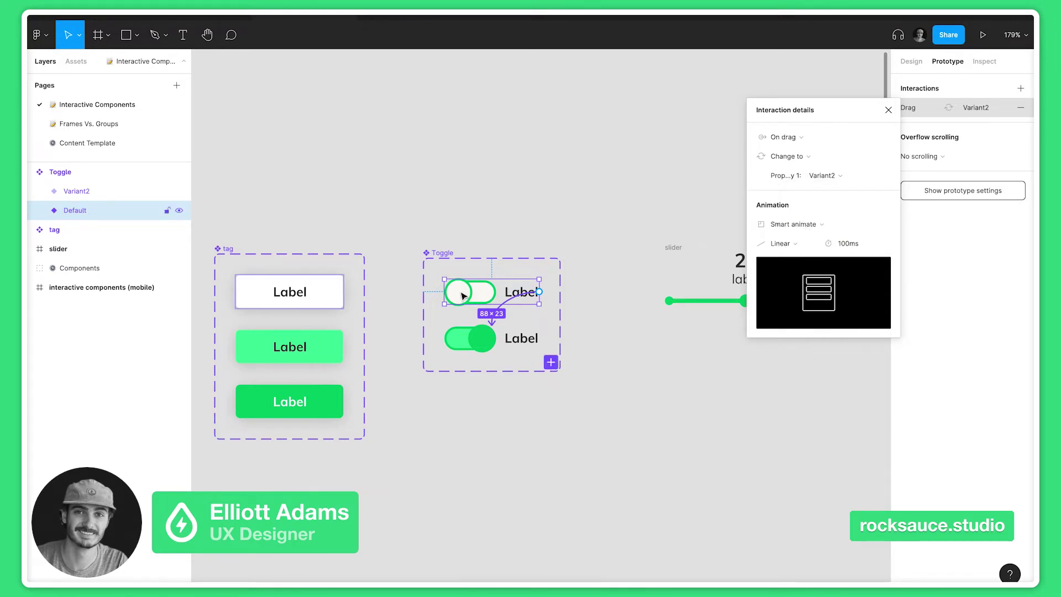
click(65, 196)
- Compare the Ellipse 1 knob layers in both toggle variants, then present the mobile page
click(67, 211)
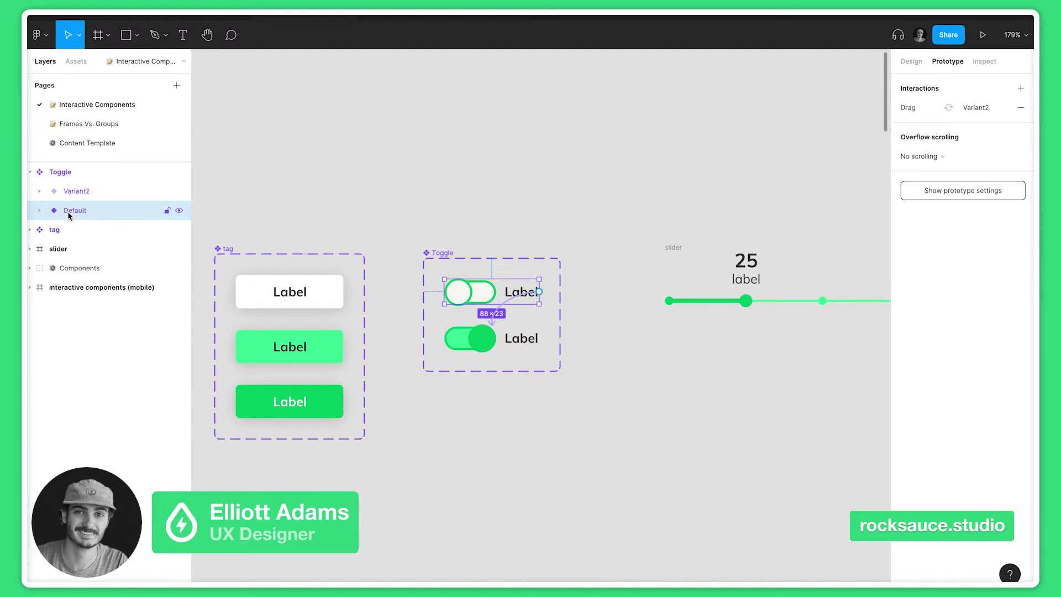
click(40, 211)
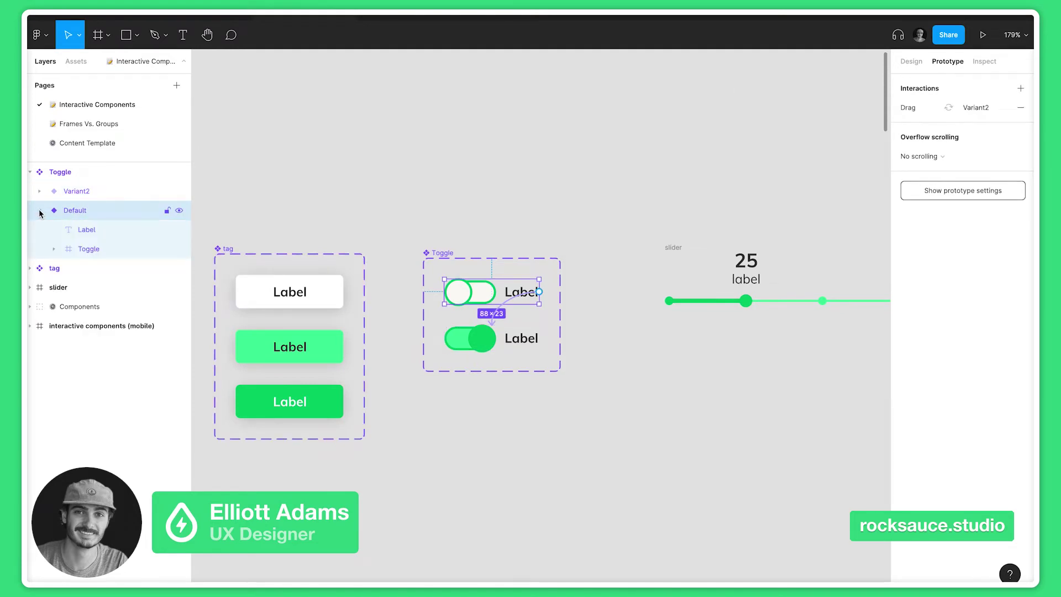
click(90, 250)
click(51, 250)
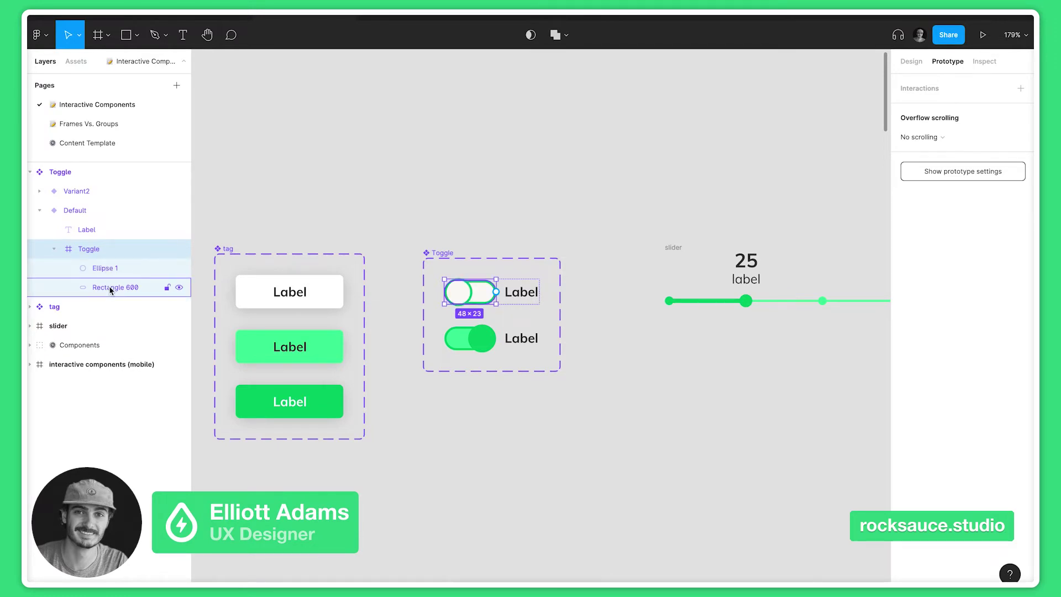
click(71, 191)
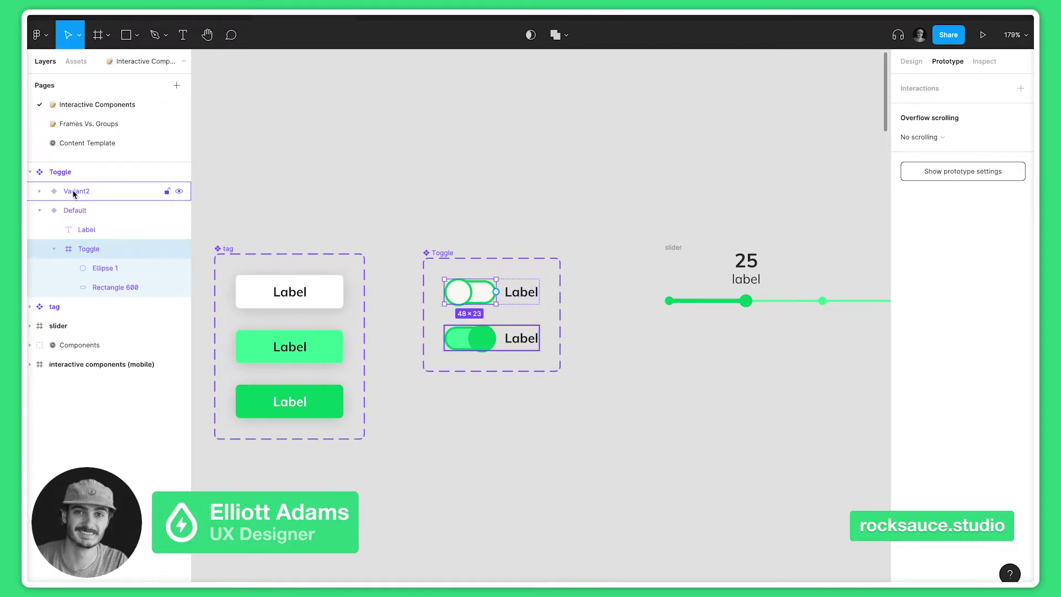
click(39, 190)
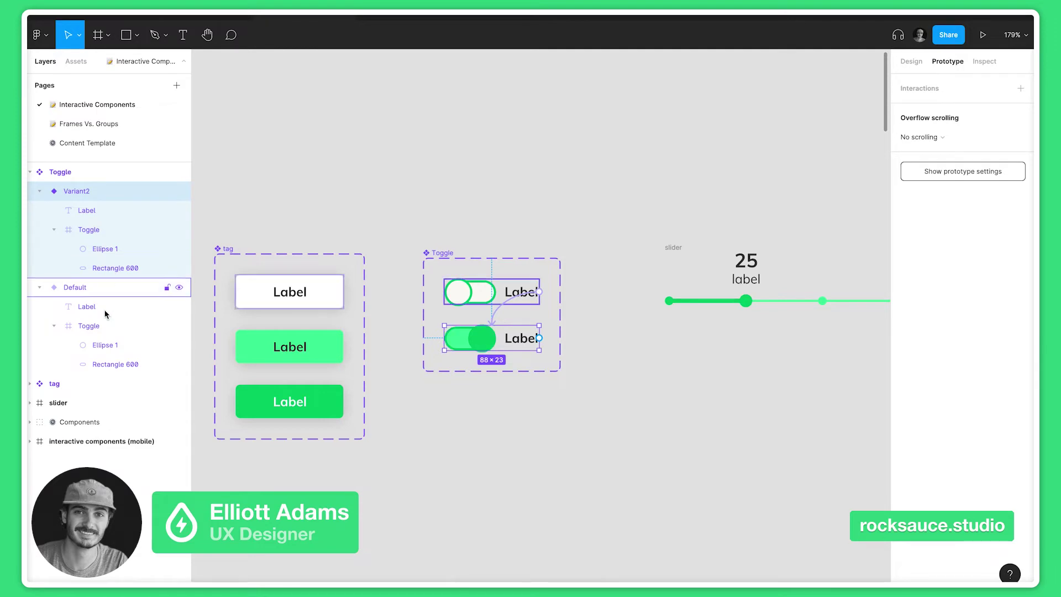
click(108, 345)
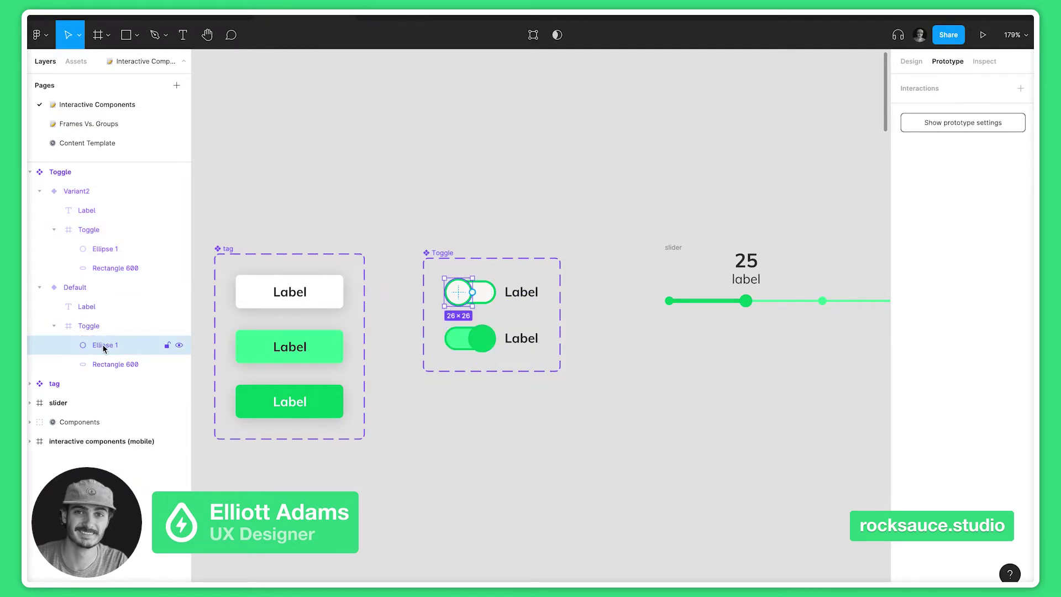
click(108, 250)
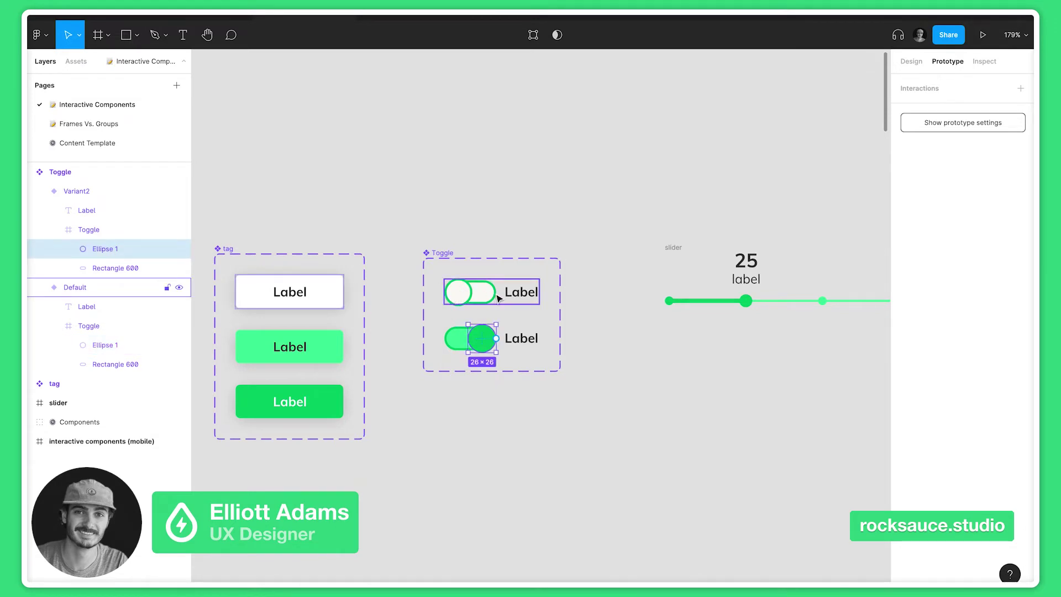
click(439, 16)
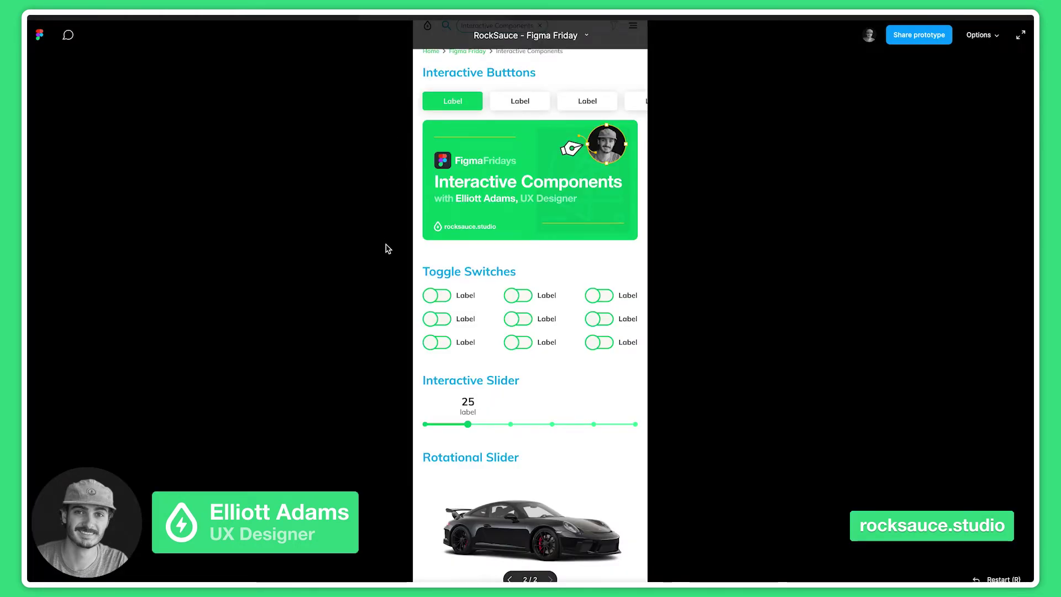
- Flip the first toggle switch on and off repeatedly in the prototype viewer
click(434, 299)
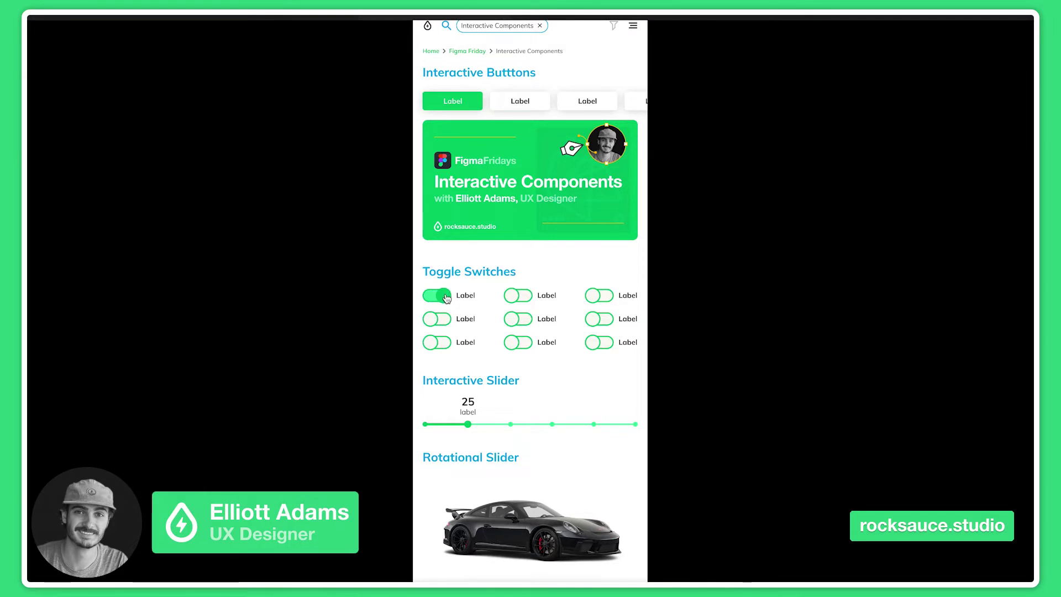
click(435, 298)
click(445, 299)
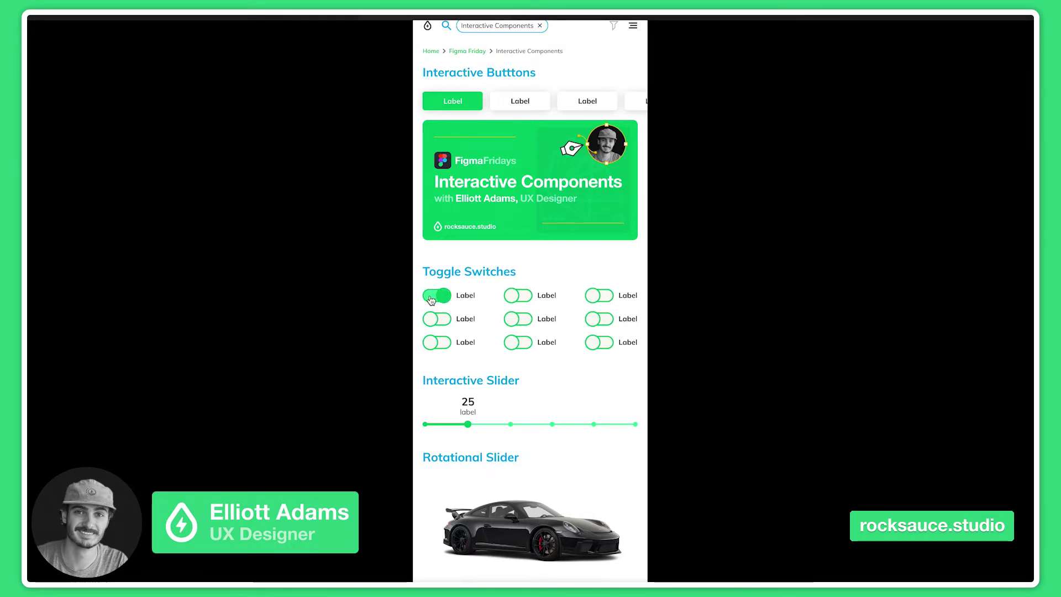
click(444, 299)
click(444, 299)
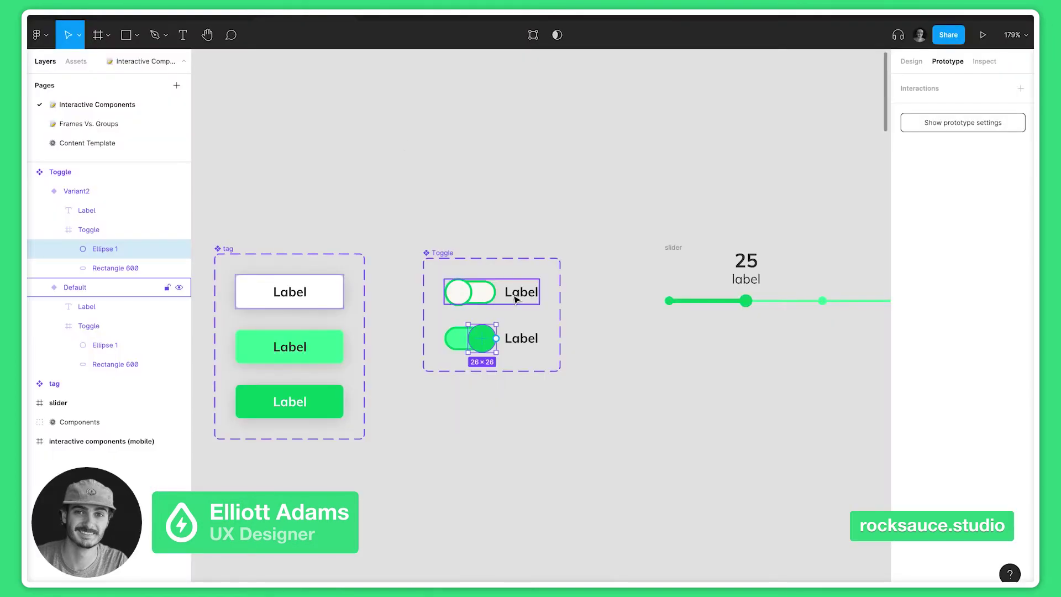
- Make the slider frame a component and add a duplicate Variant2 below Default
scroll(516, 297, down, 5)
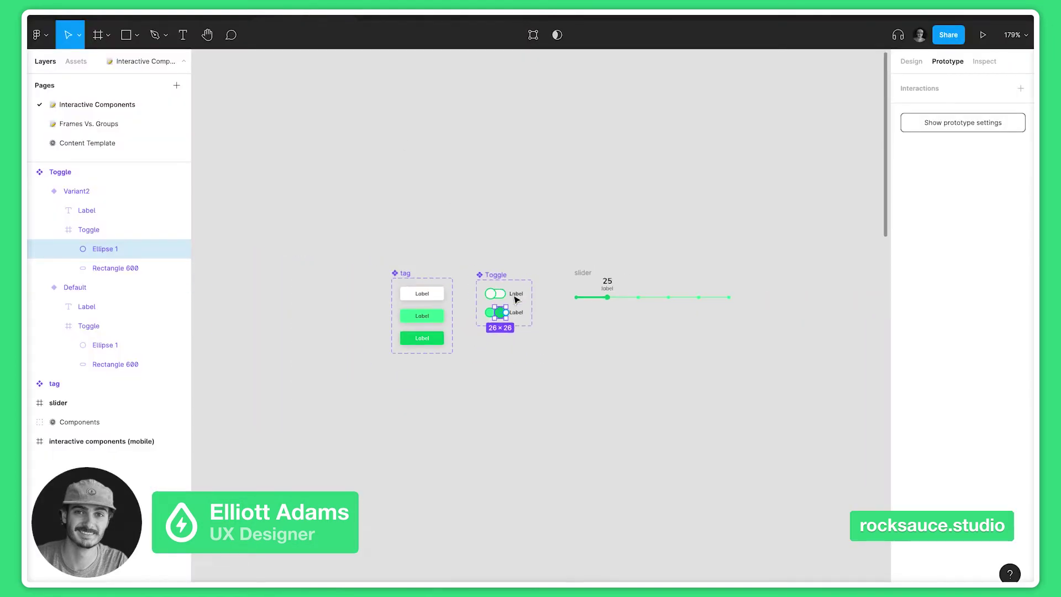
scroll(515, 298, right, 3)
scroll(515, 298, up, 4)
scroll(514, 300, right, 1)
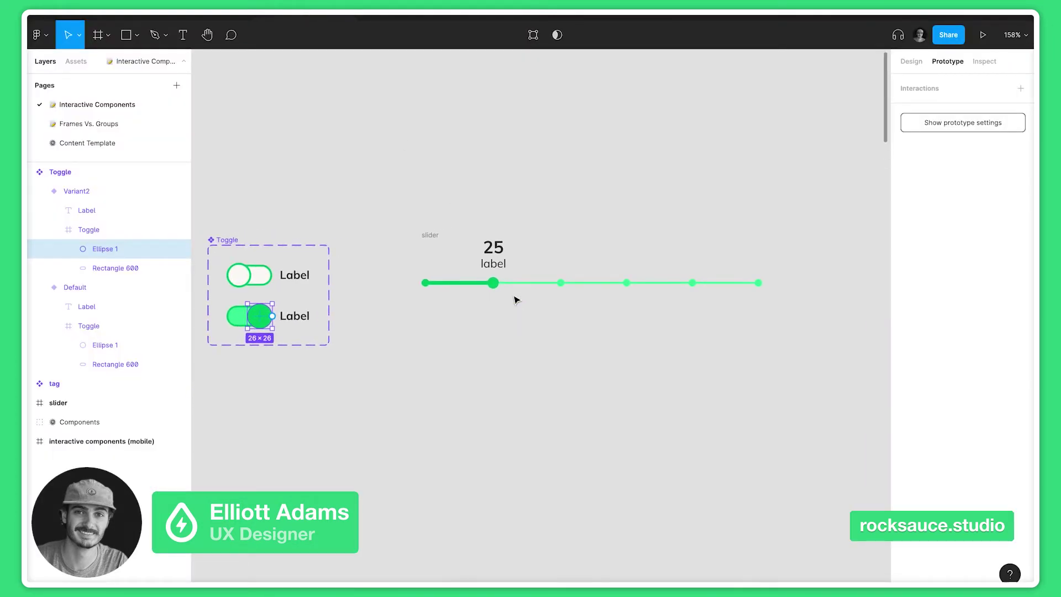
click(430, 235)
scroll(430, 236, right, 3)
scroll(430, 236, down, 1)
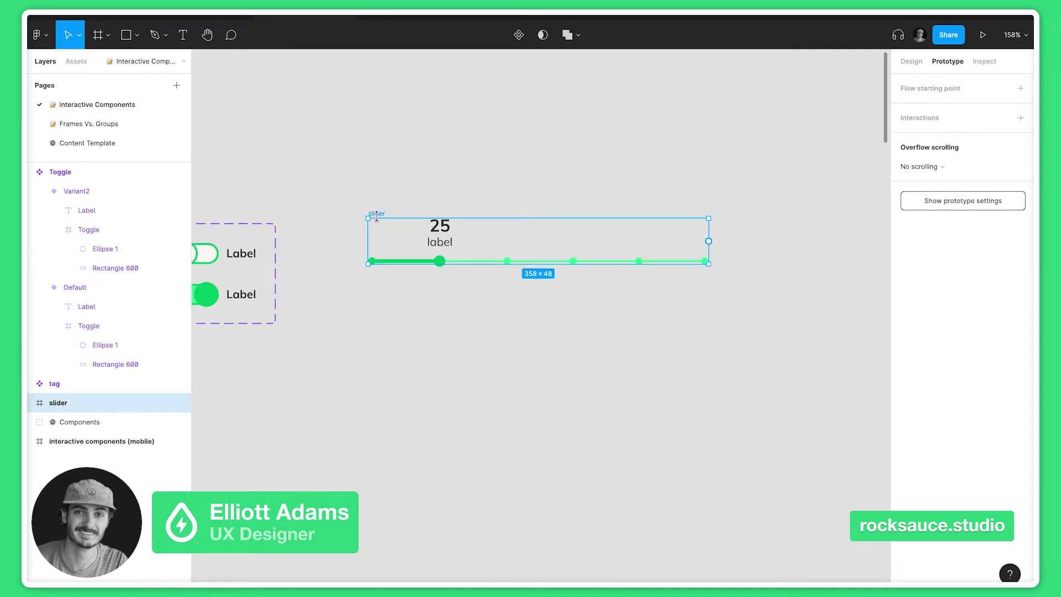
click(519, 35)
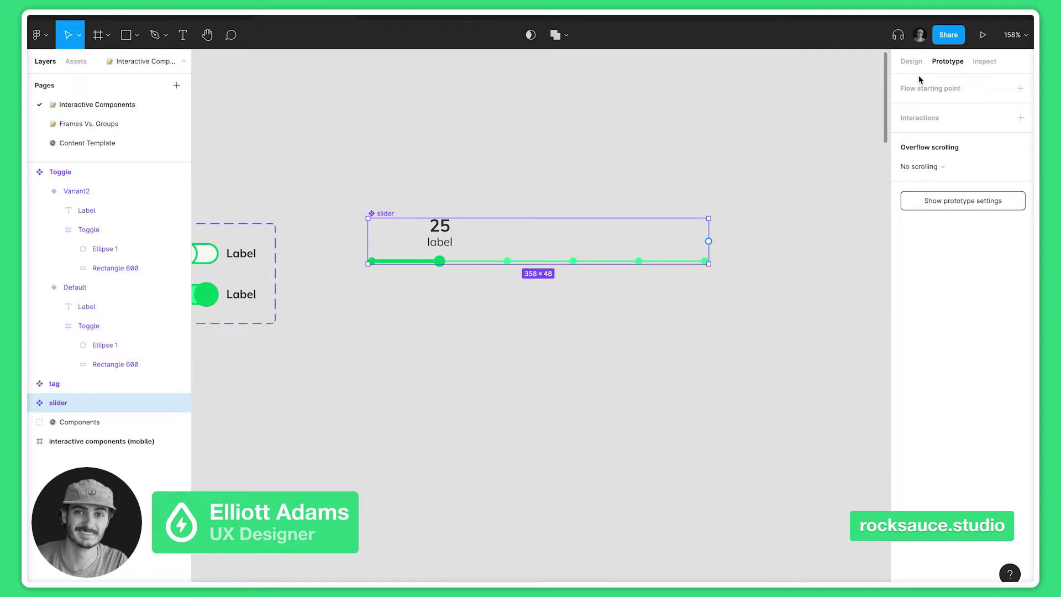
click(912, 61)
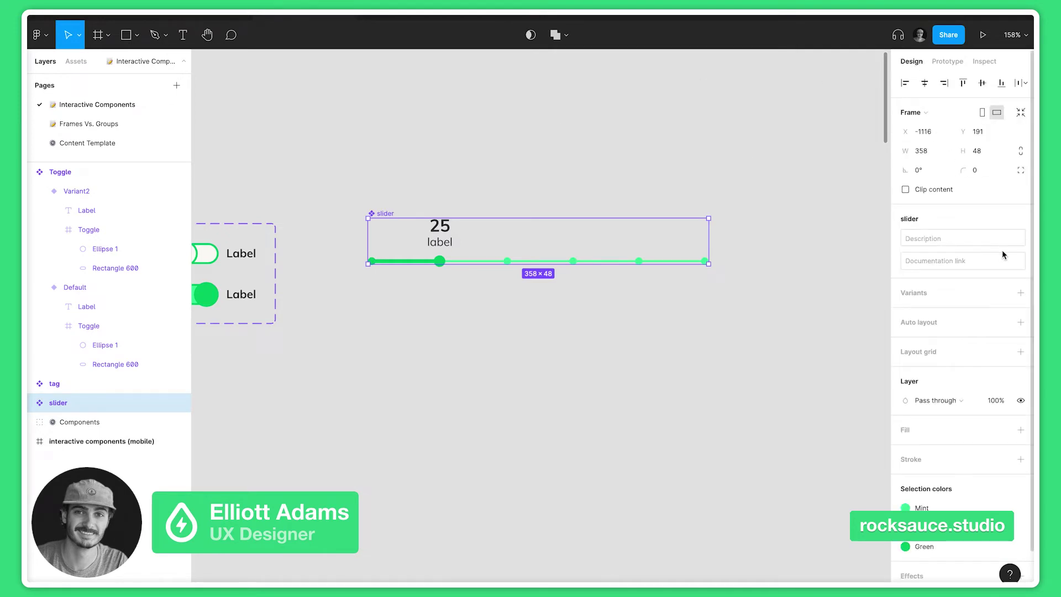
click(1021, 293)
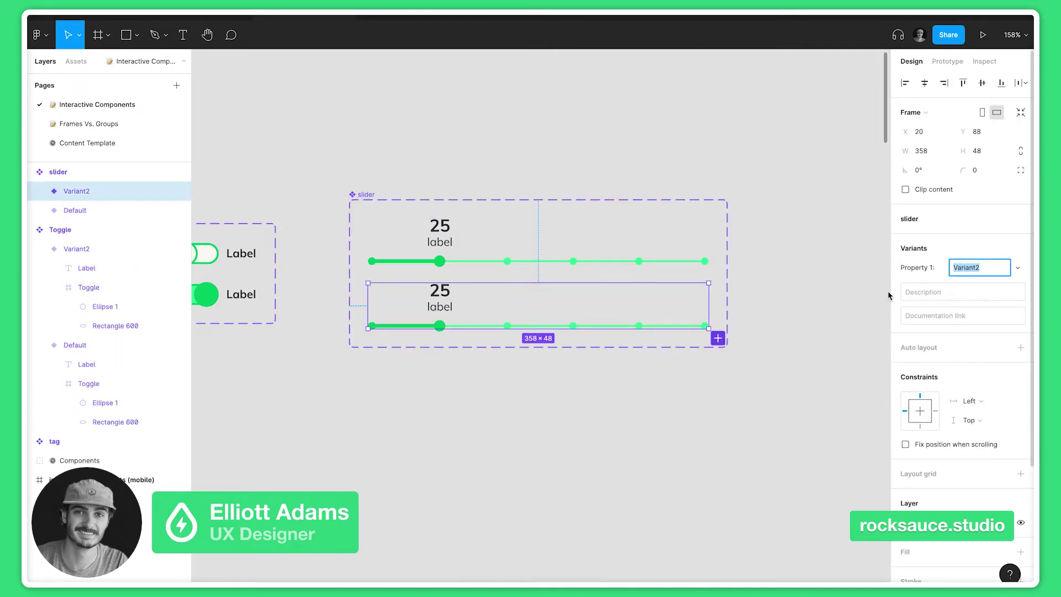
click(31, 229)
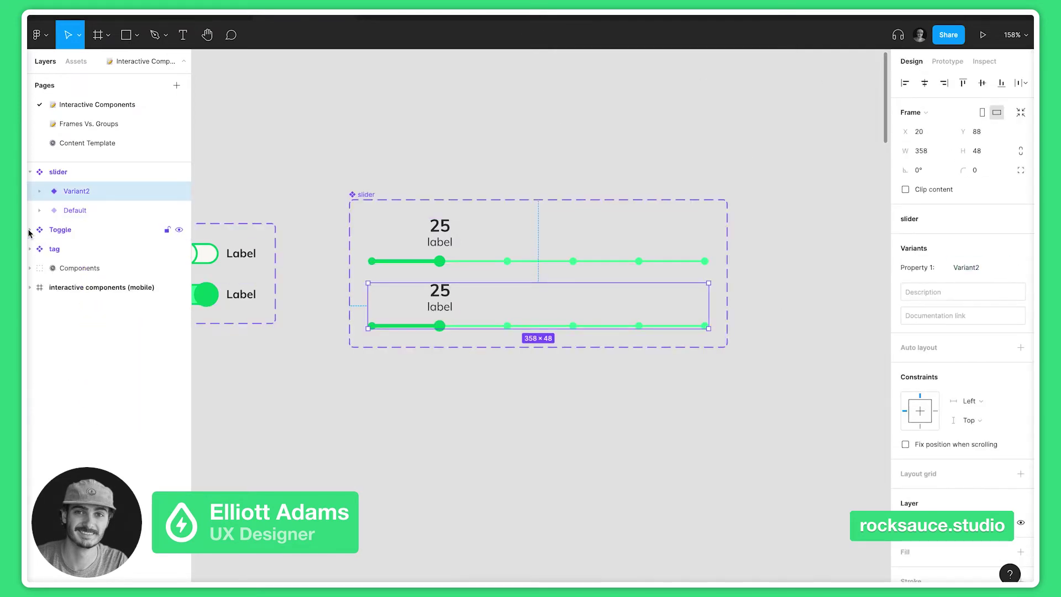
- Move Variant2's 25 label above the third dot
click(441, 304)
drag(442, 304, 510, 305)
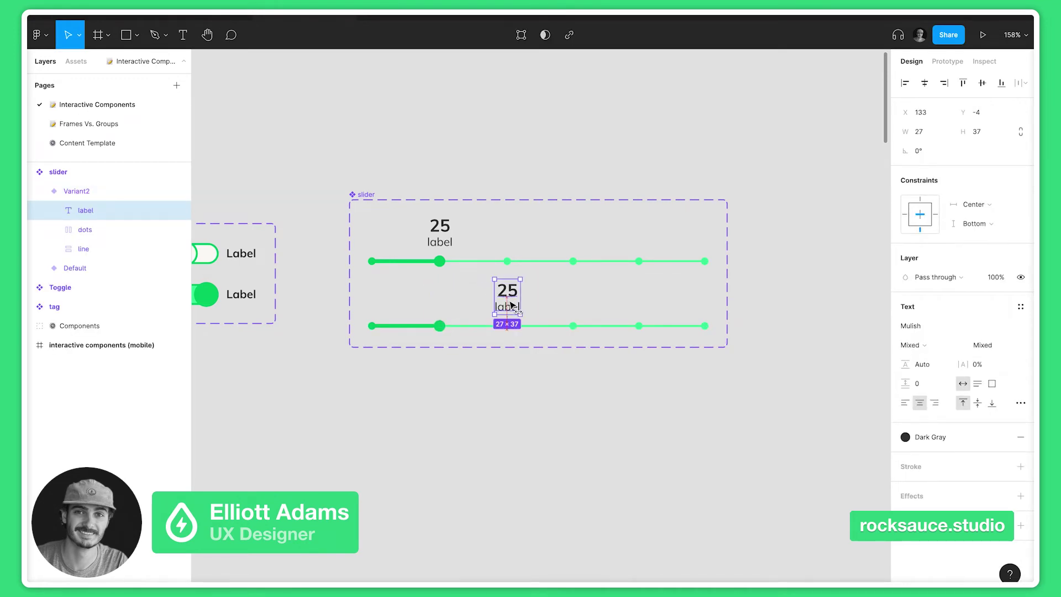
click(441, 330)
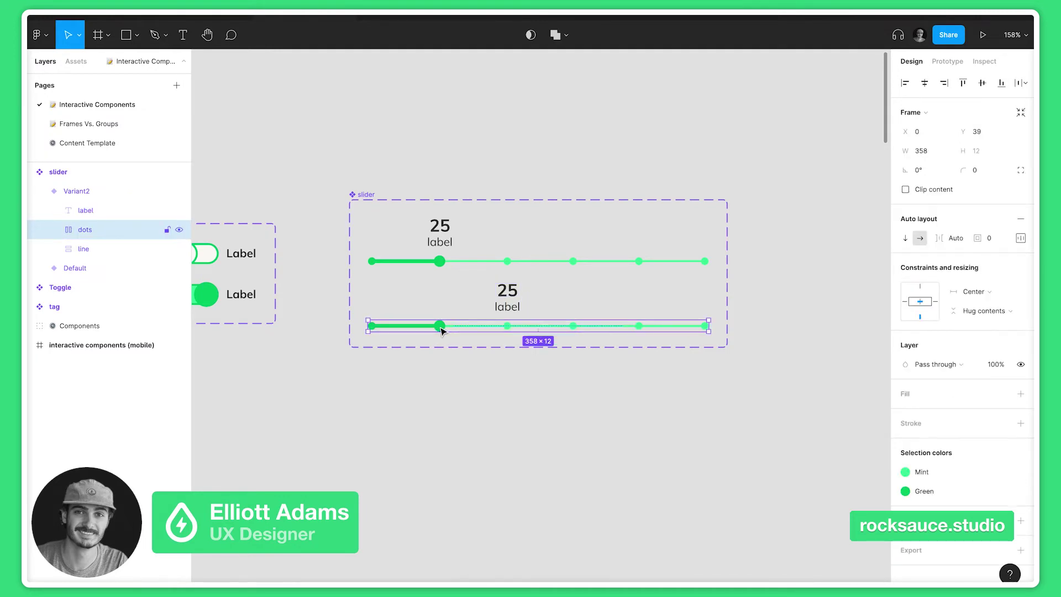
click(442, 330)
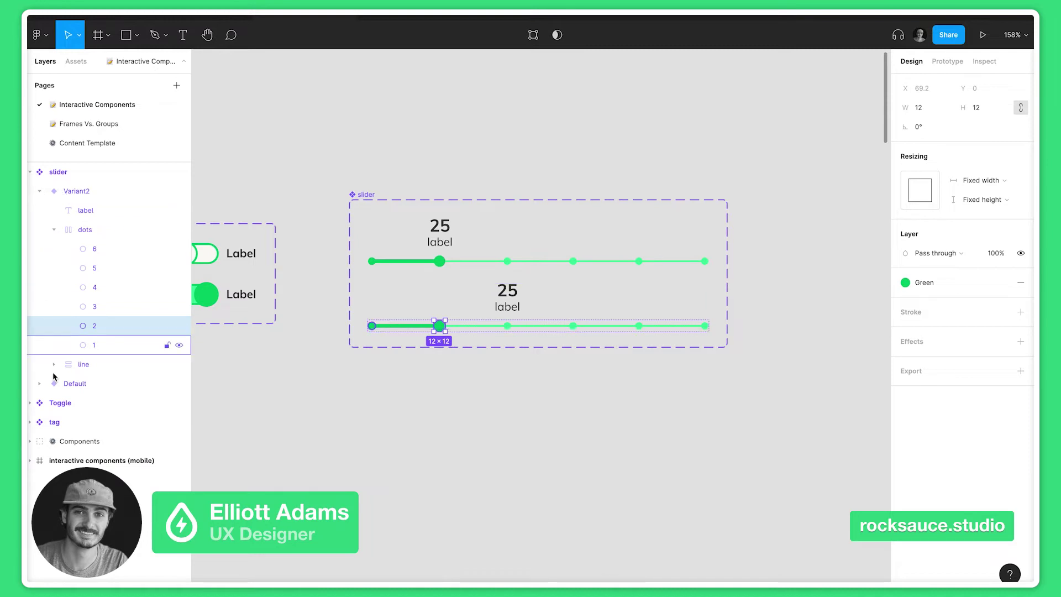
- Reorder Variant2's dot layers so the large dot sits in the third position
click(493, 238)
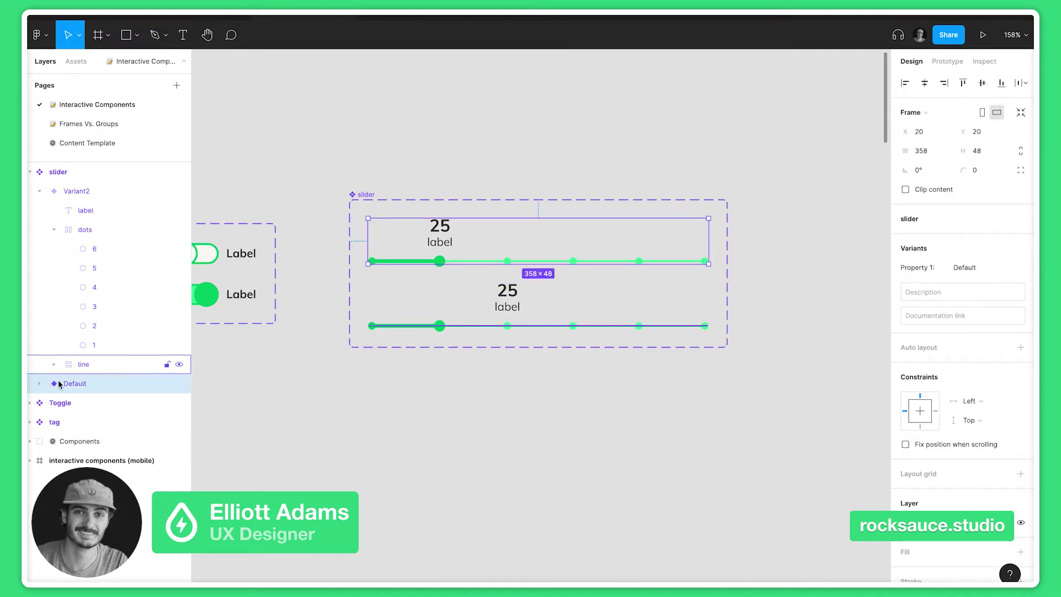
click(40, 386)
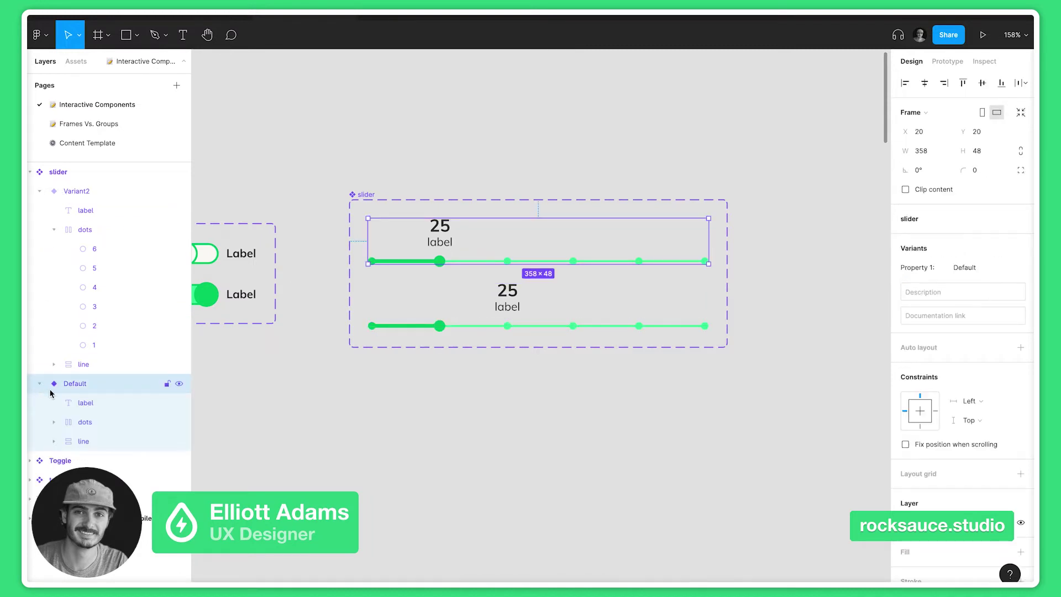
click(55, 423)
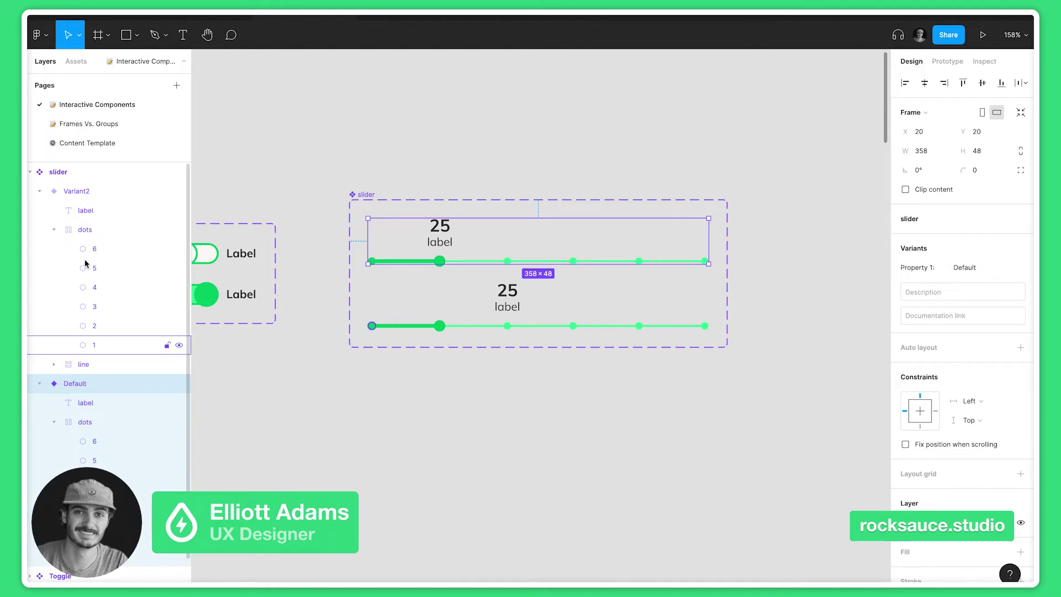
click(115, 347)
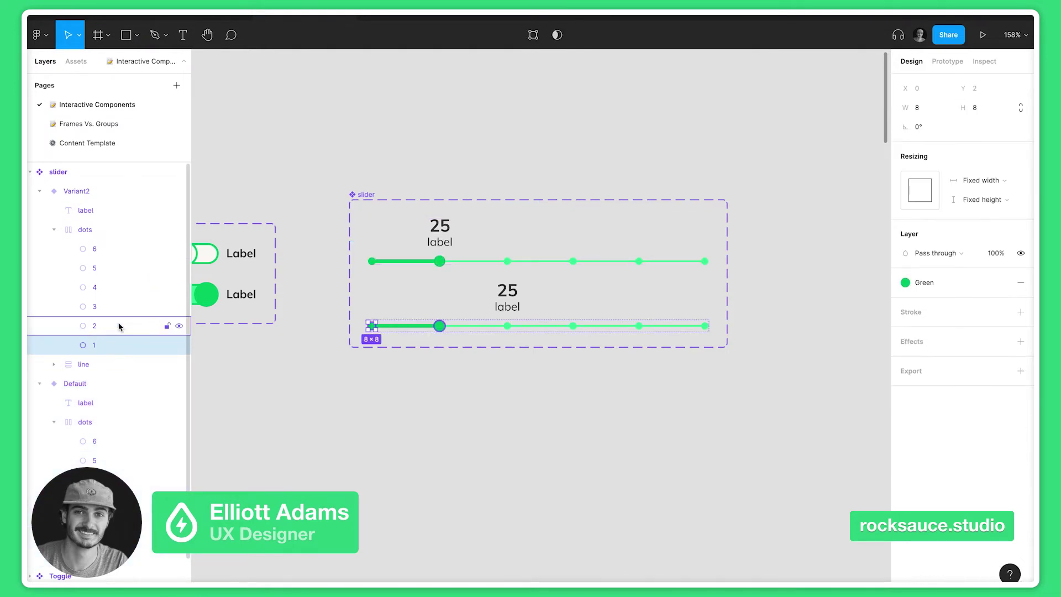
click(119, 326)
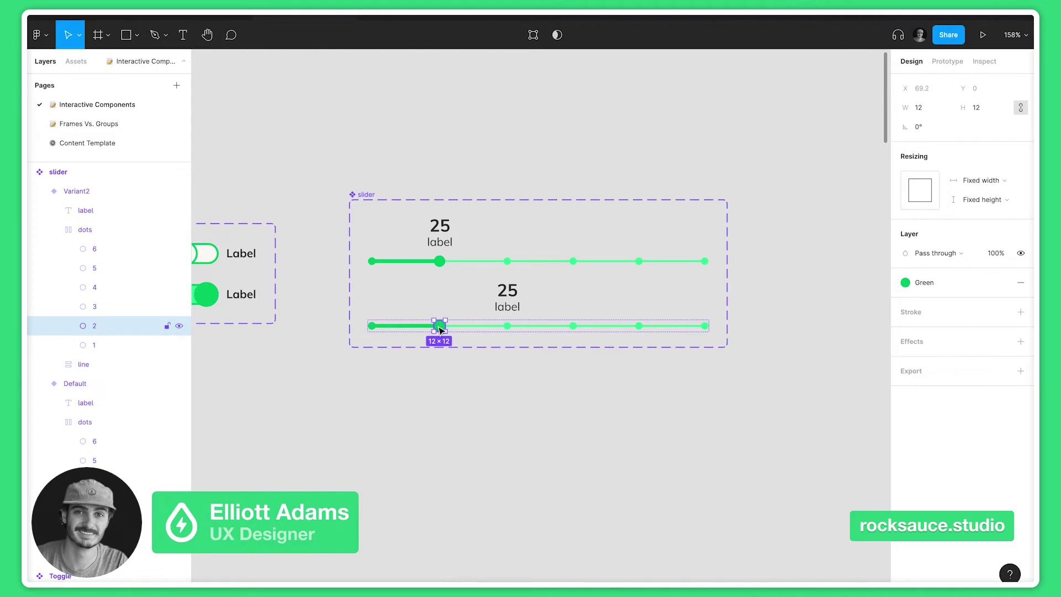
drag(110, 327, 107, 304)
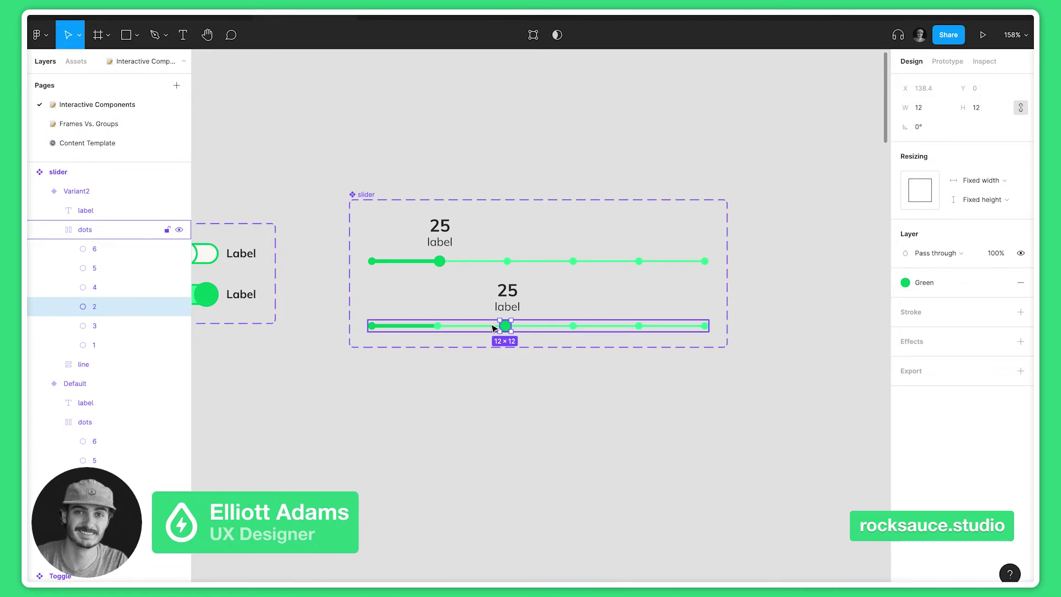
- Rename the swapped dot layers to 2 and 3
double_click(101, 327)
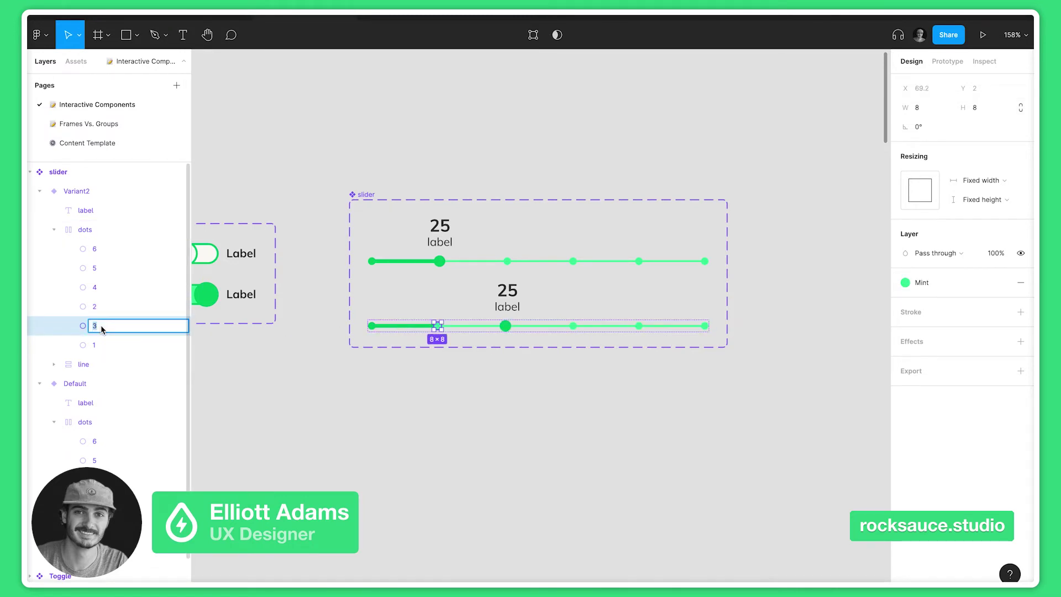
text(2)
double_click(99, 307)
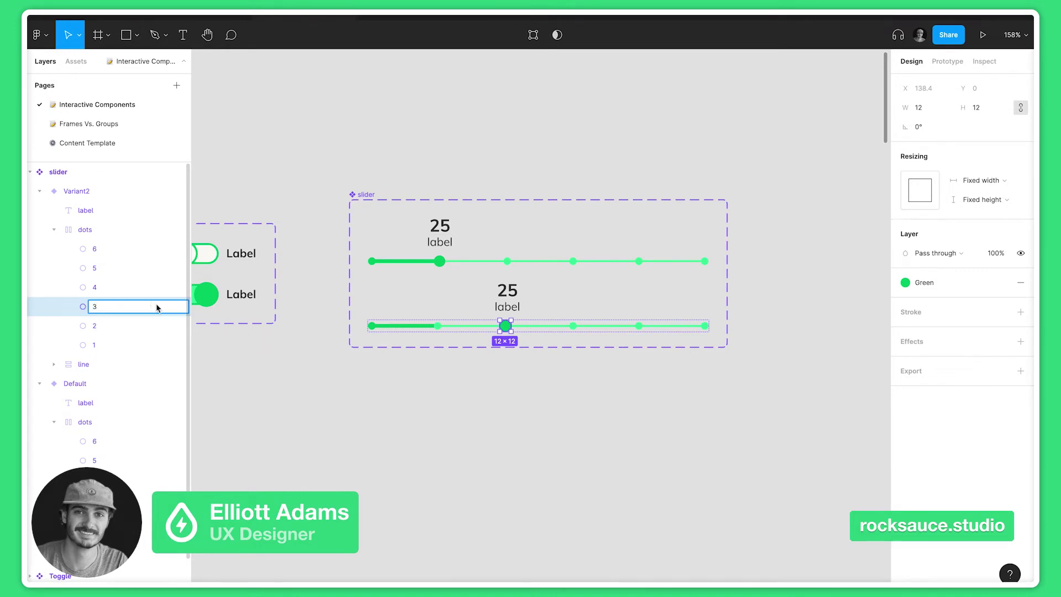
text(3)
click(480, 386)
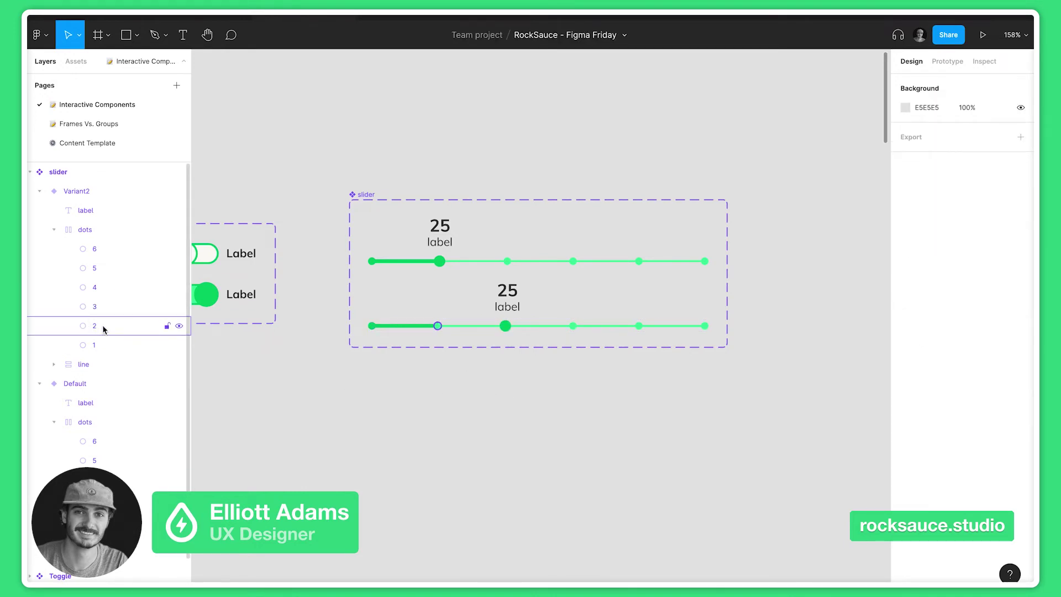
- Fill Variant2's small second dot with Green instead of Mint
click(439, 261)
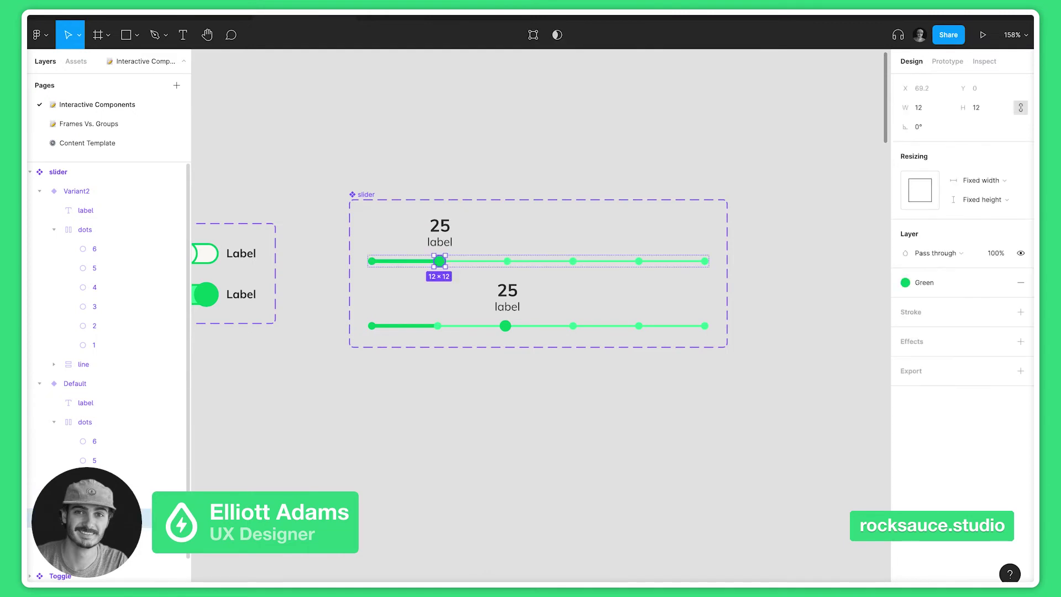
click(109, 326)
click(507, 261)
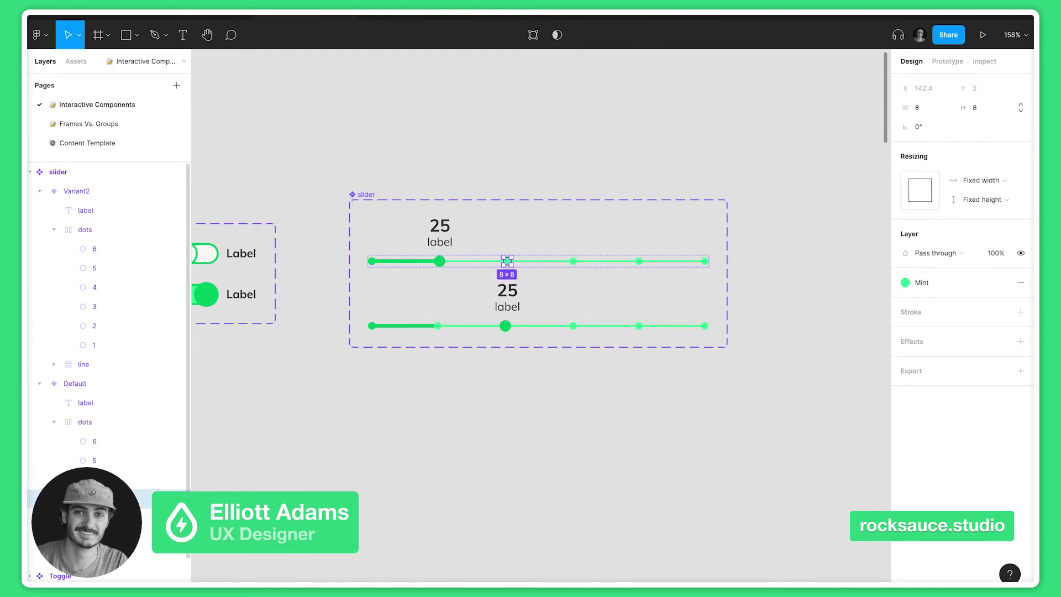
click(105, 307)
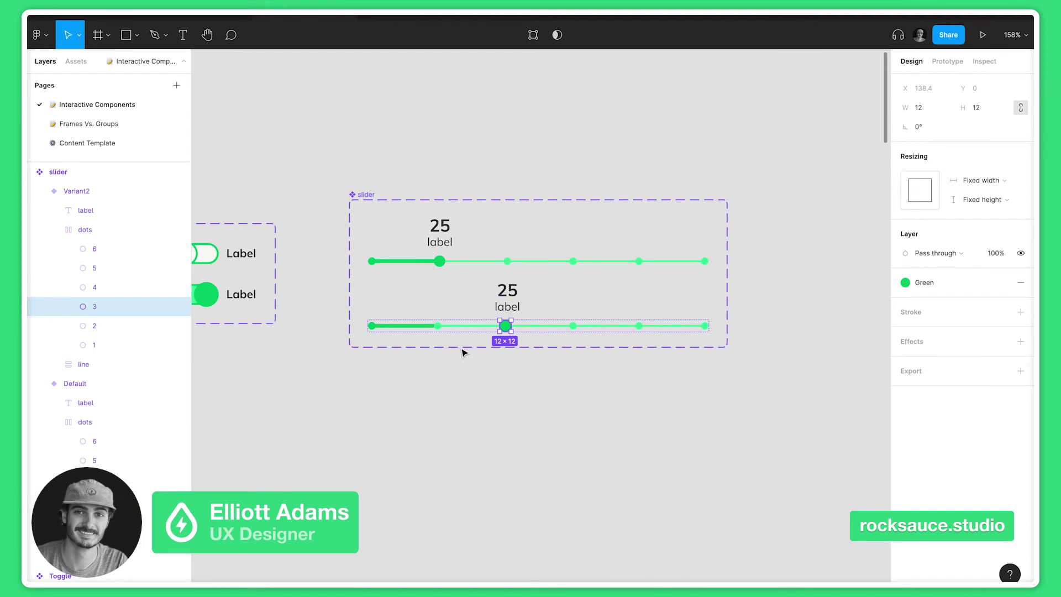
click(438, 327)
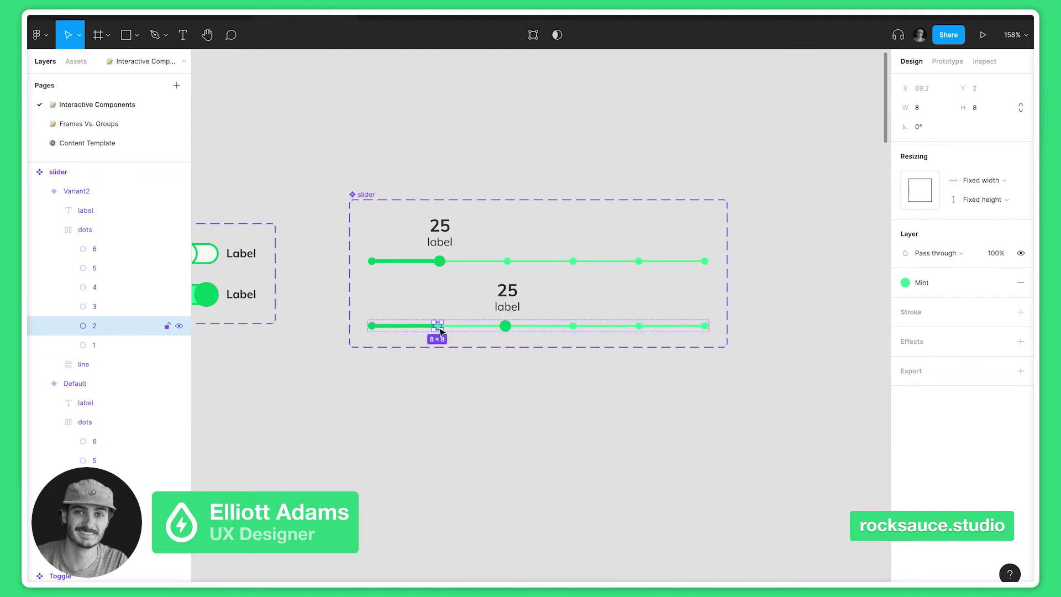
click(933, 283)
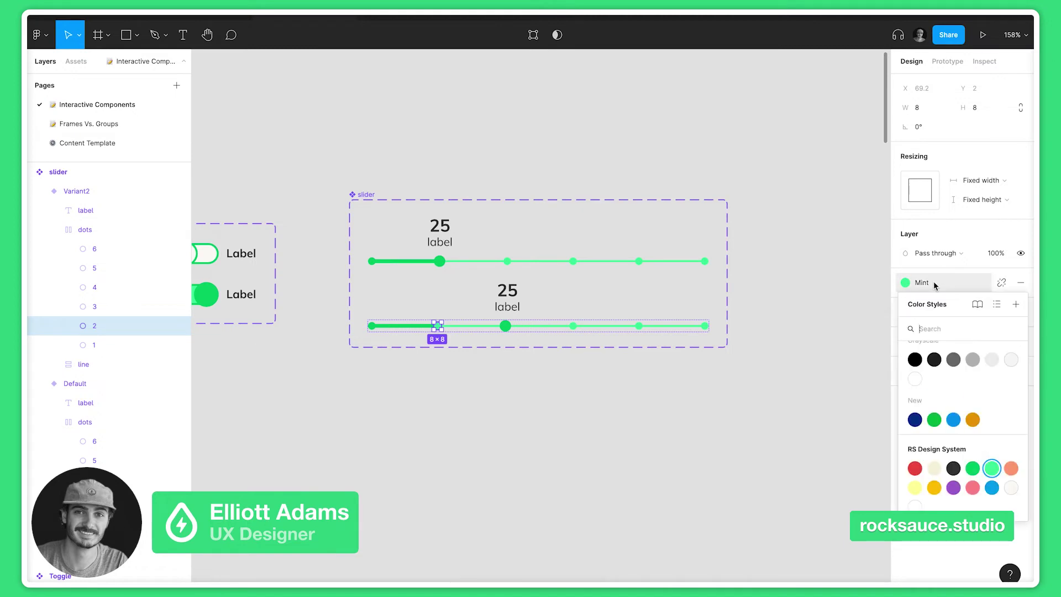
click(973, 469)
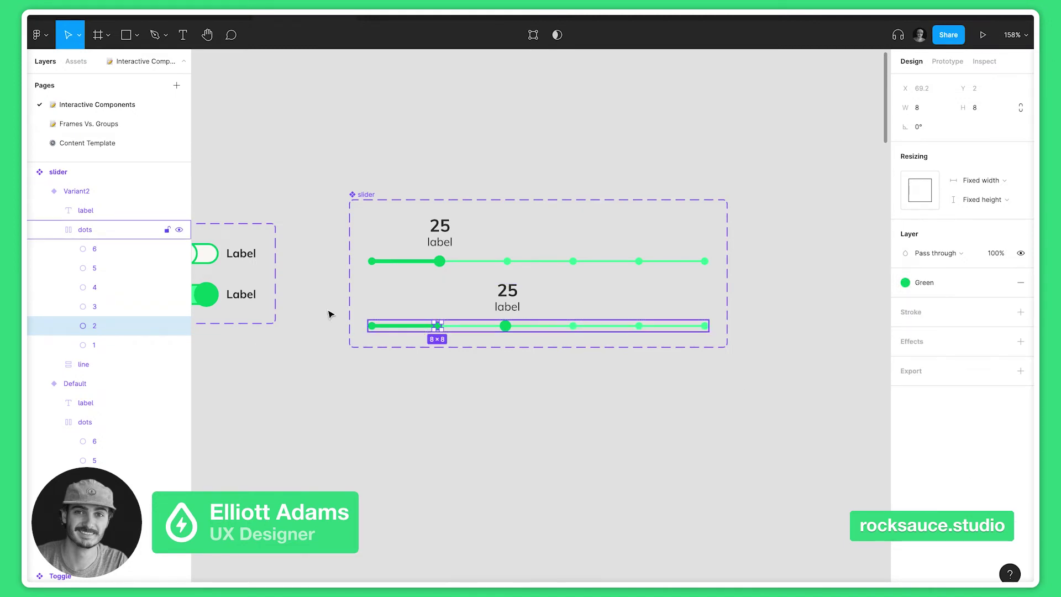
- Widen Variant2's filled track Vector 37 from 75 to 145
click(53, 229)
click(54, 306)
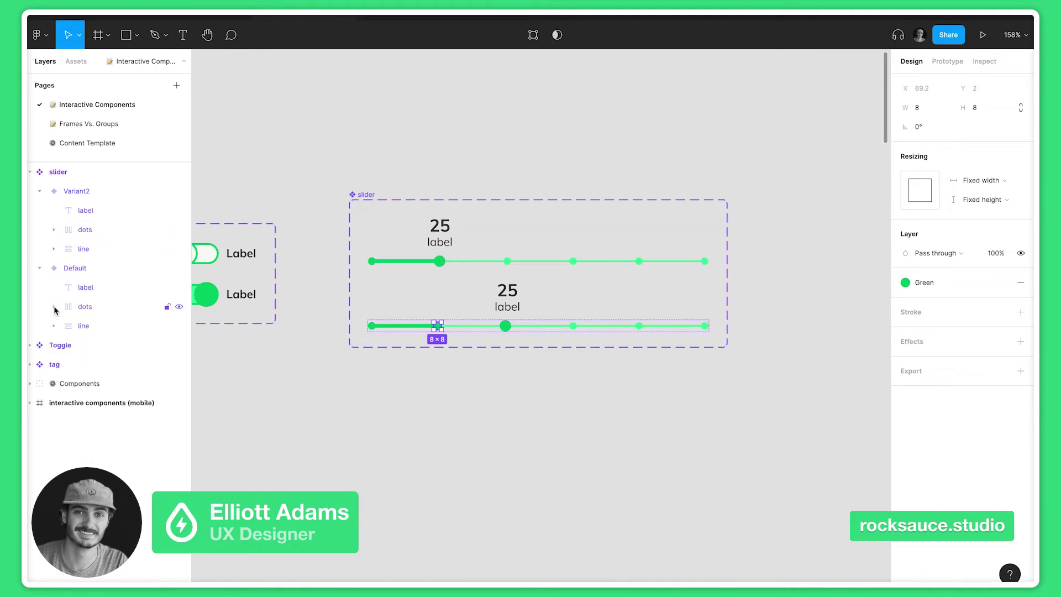
click(79, 326)
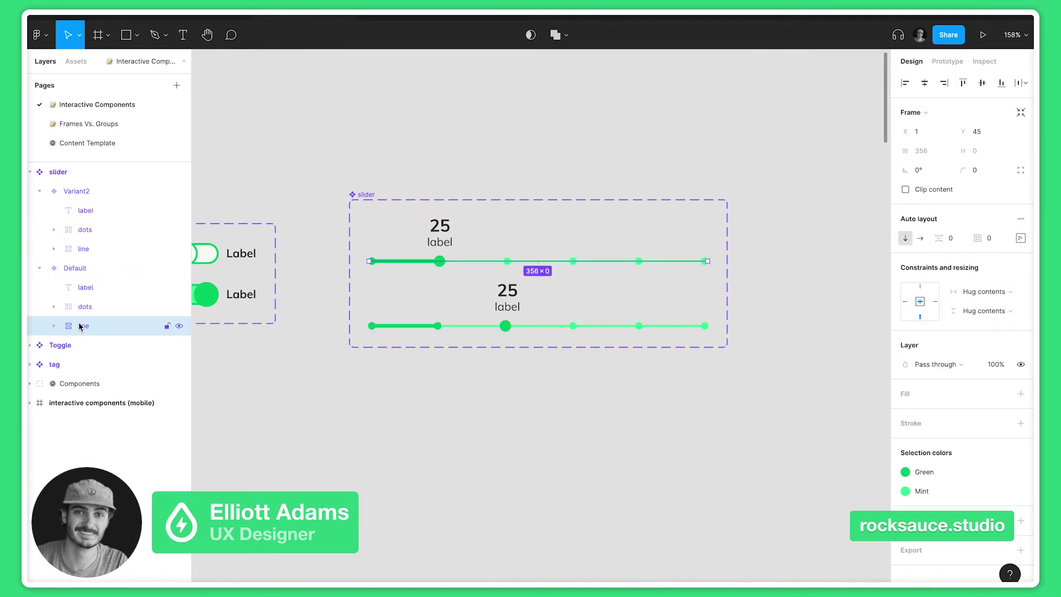
click(39, 268)
click(56, 251)
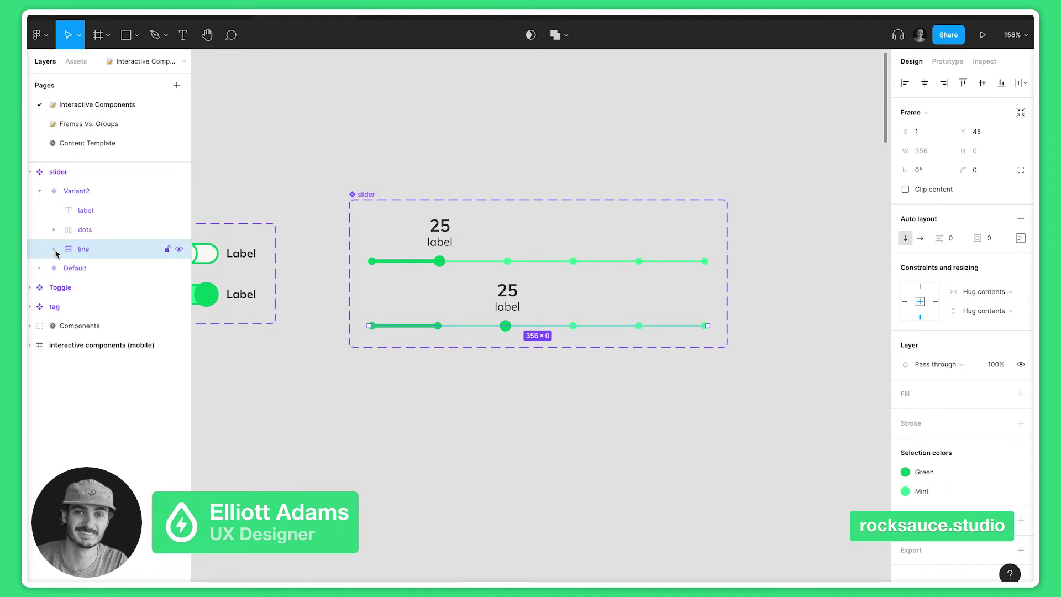
click(54, 249)
click(107, 269)
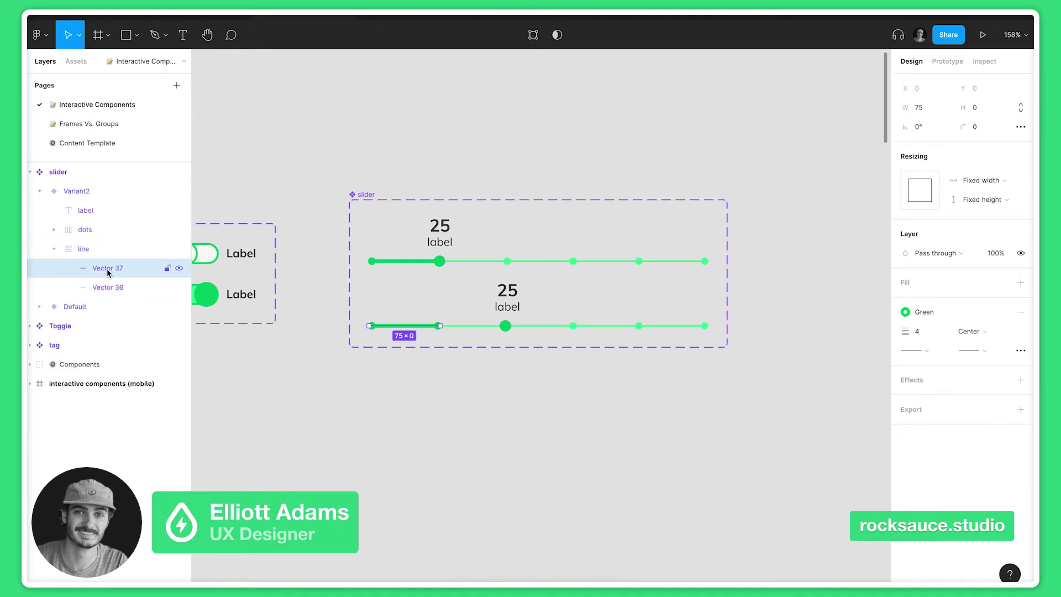
drag(904, 108, 992, 111)
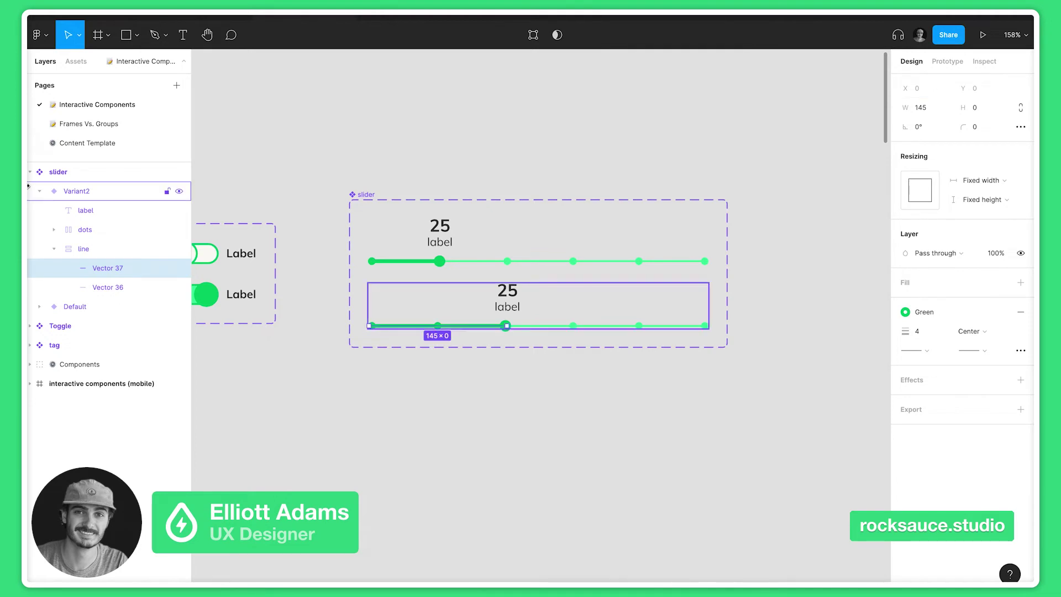
click(44, 191)
click(31, 172)
- Connect the Default slider to Variant2 with an On click, Smart animate interaction
click(65, 174)
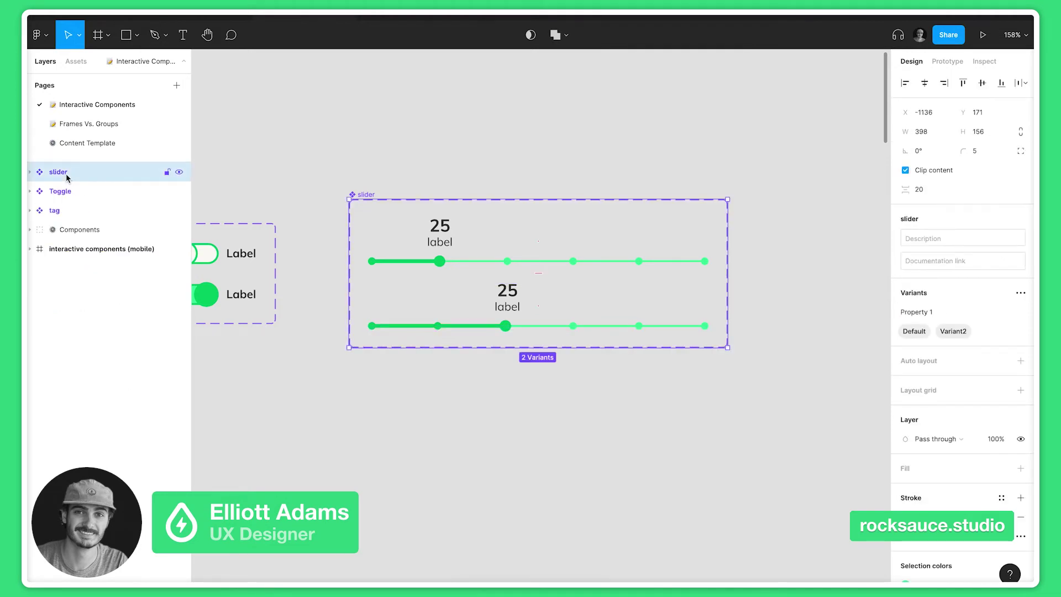
click(30, 172)
click(81, 191)
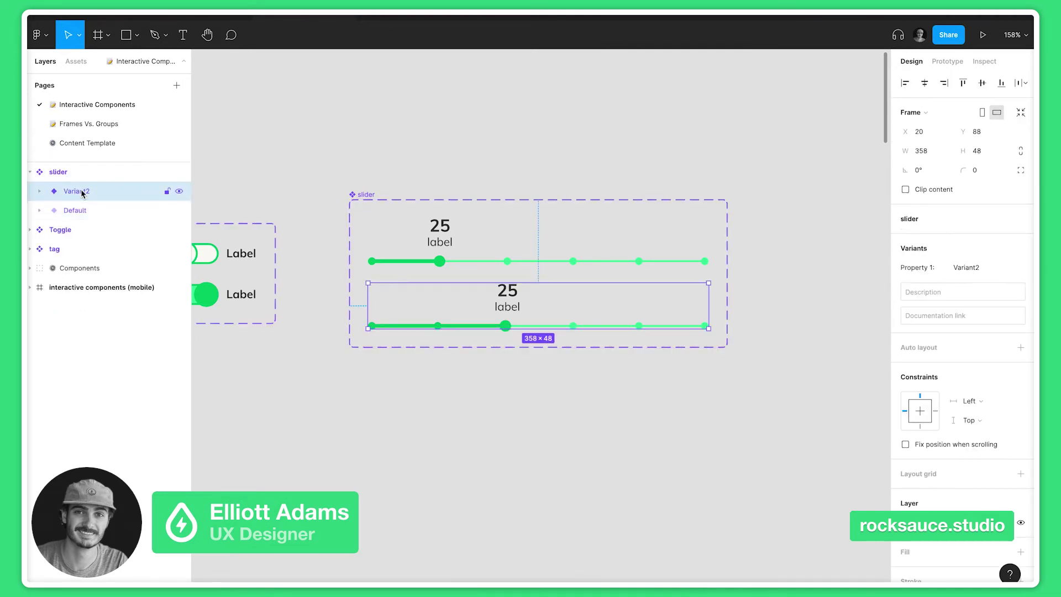
click(81, 211)
click(947, 61)
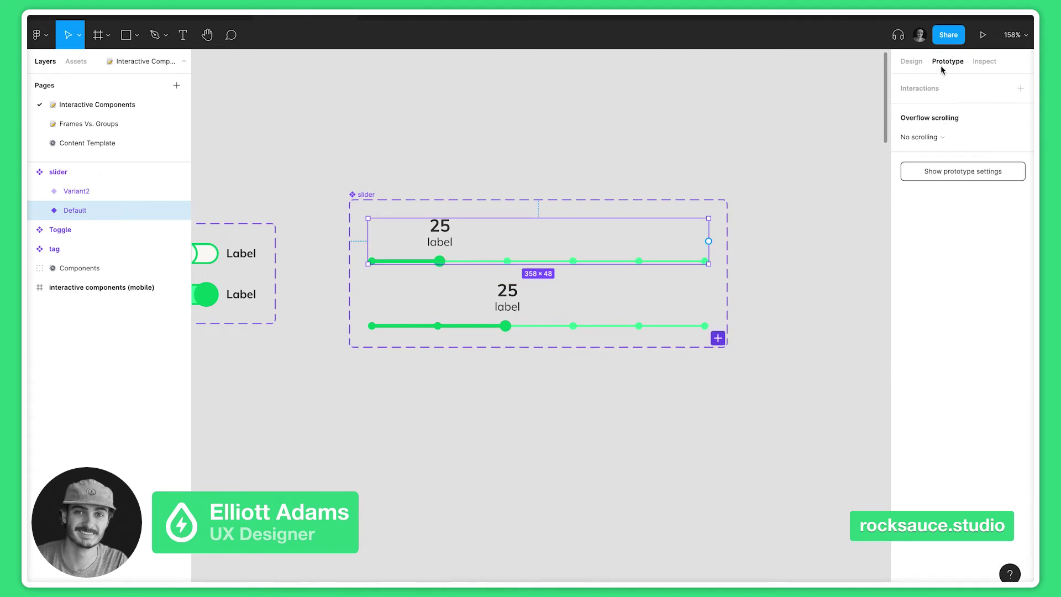
drag(709, 241, 703, 315)
click(798, 138)
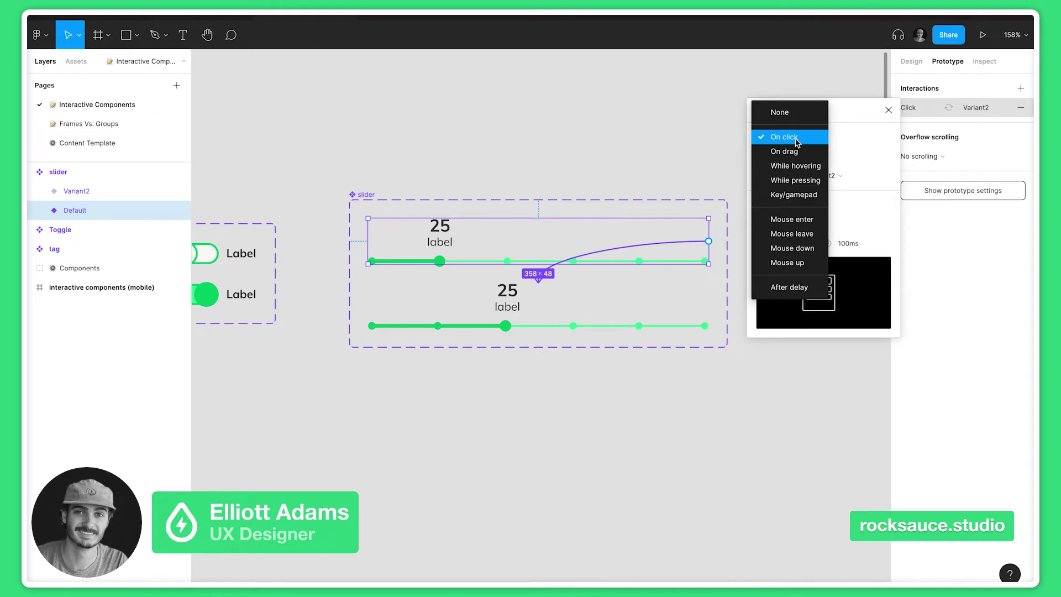
click(796, 138)
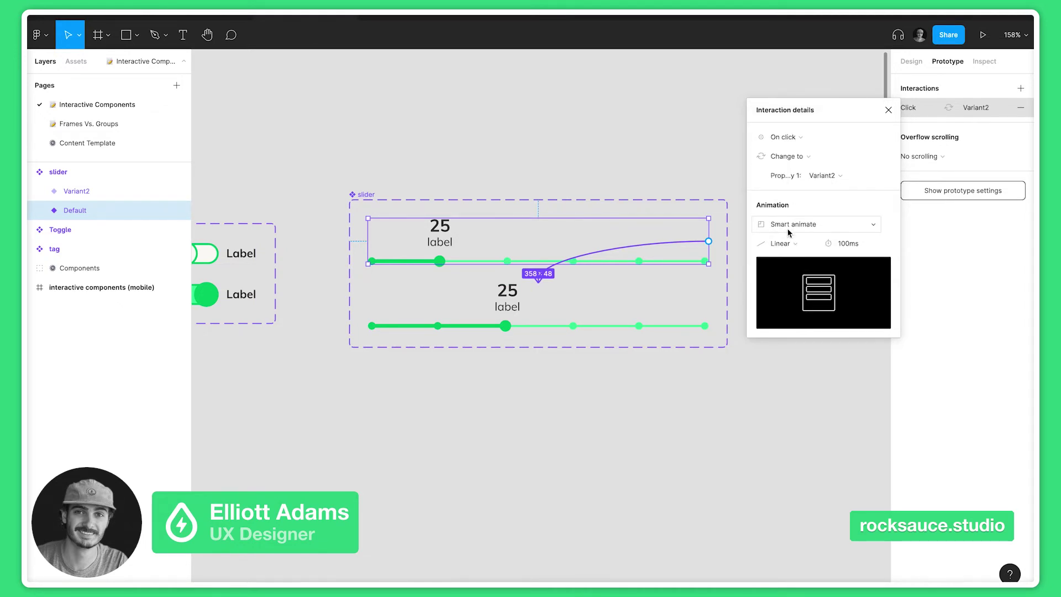
click(509, 297)
- Change Variant2's value label from 25 to 50
click(511, 296)
double_click(511, 296)
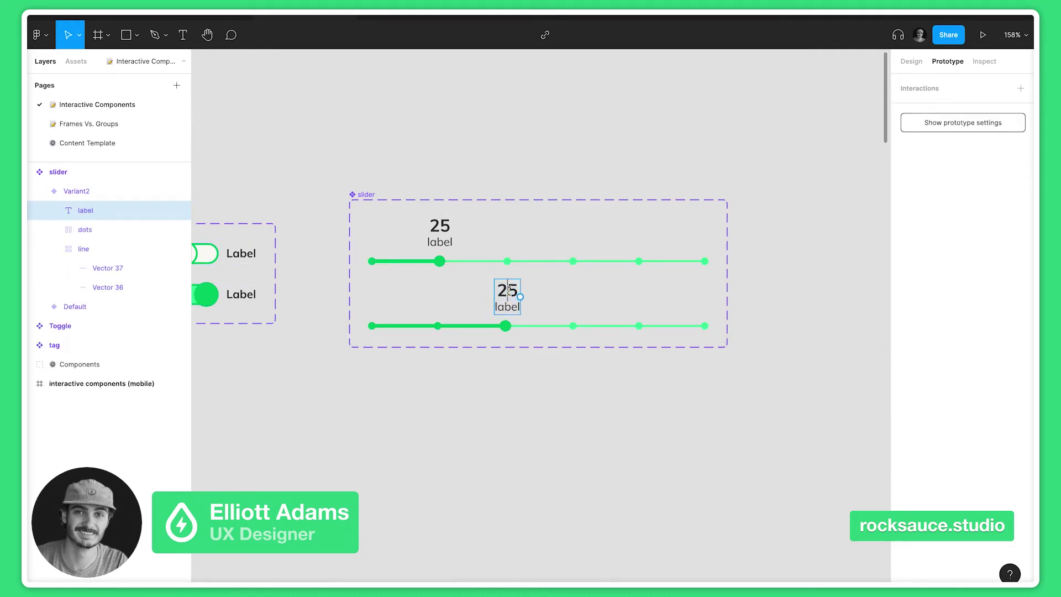
text(50)
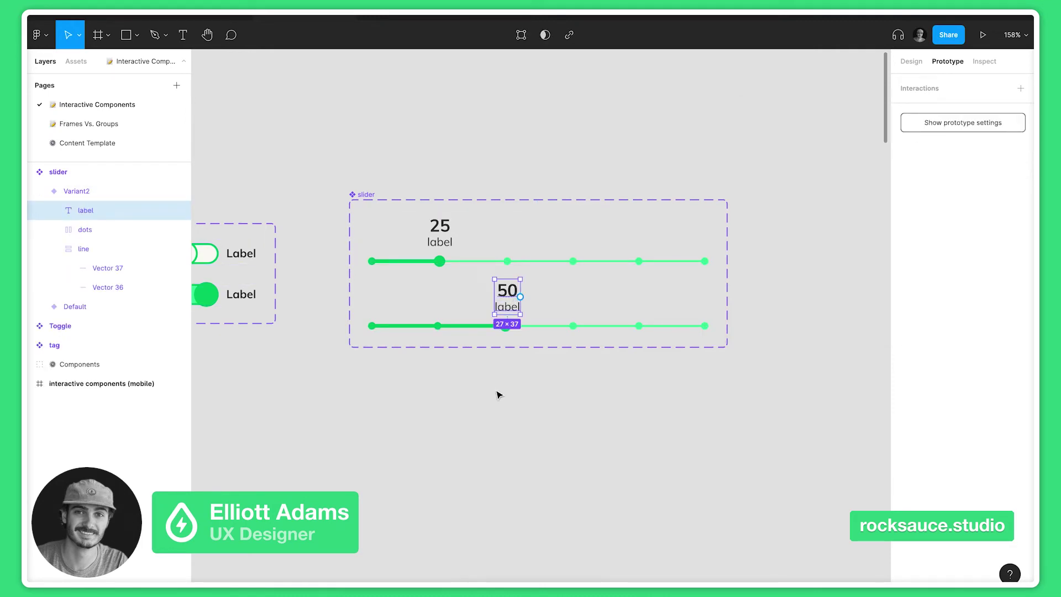
click(499, 395)
click(30, 172)
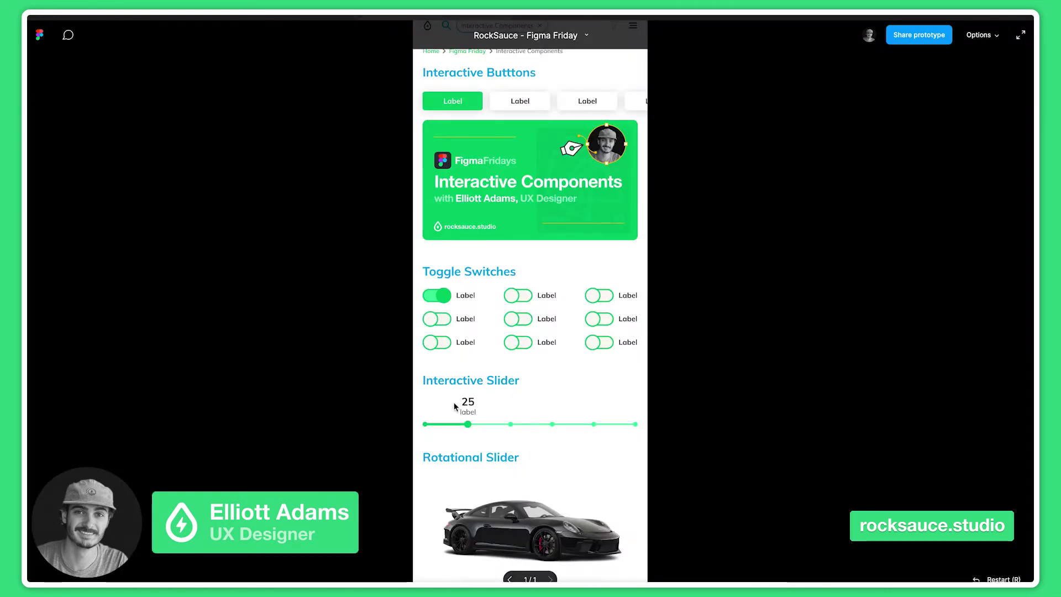
- Step the prototype slider to 50, 75 and 100, then return it to 25
click(509, 424)
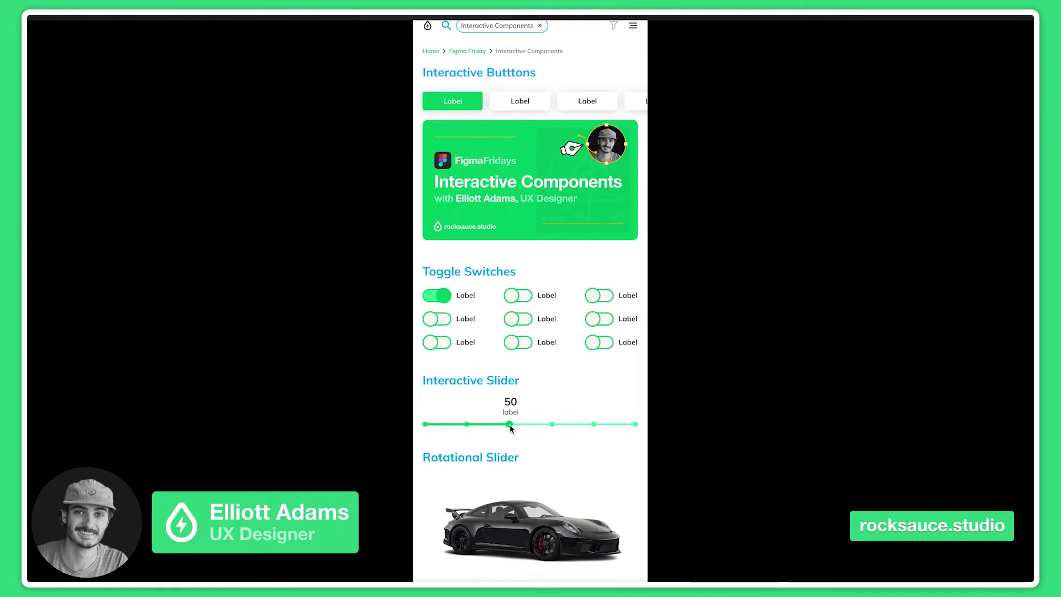
click(552, 424)
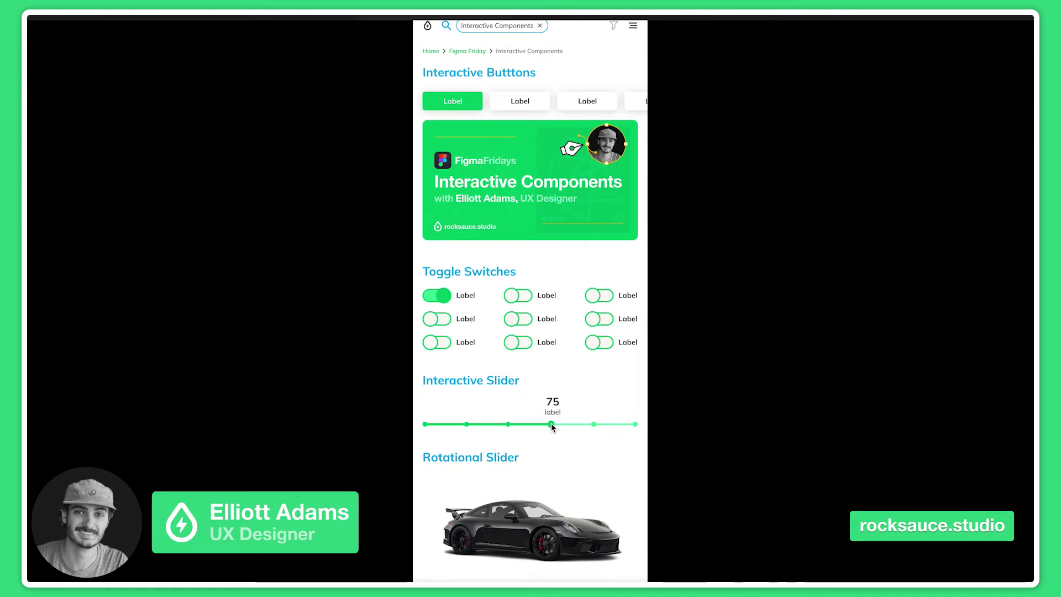
click(593, 424)
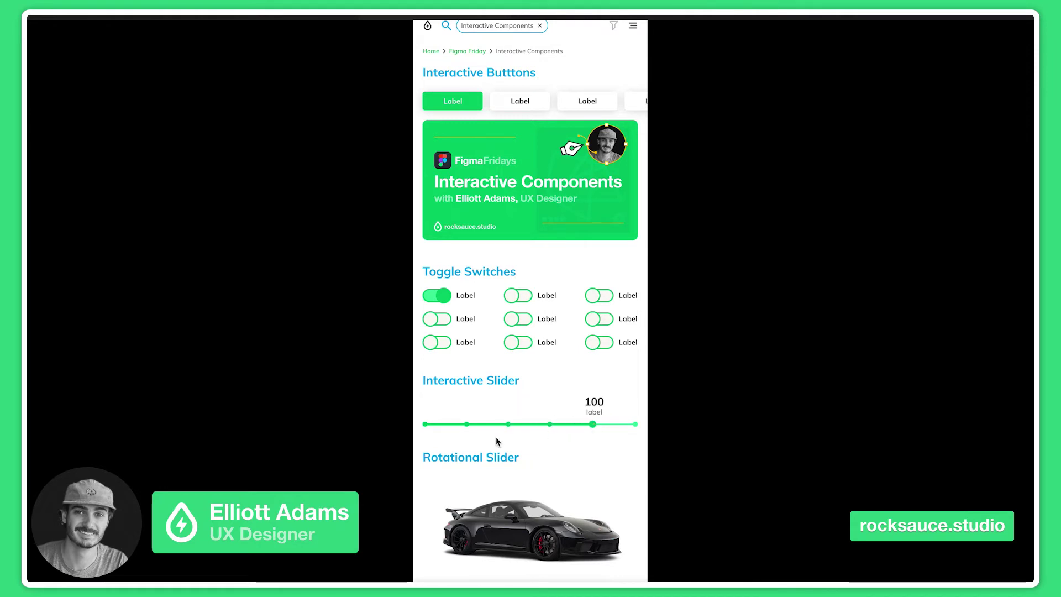
click(467, 425)
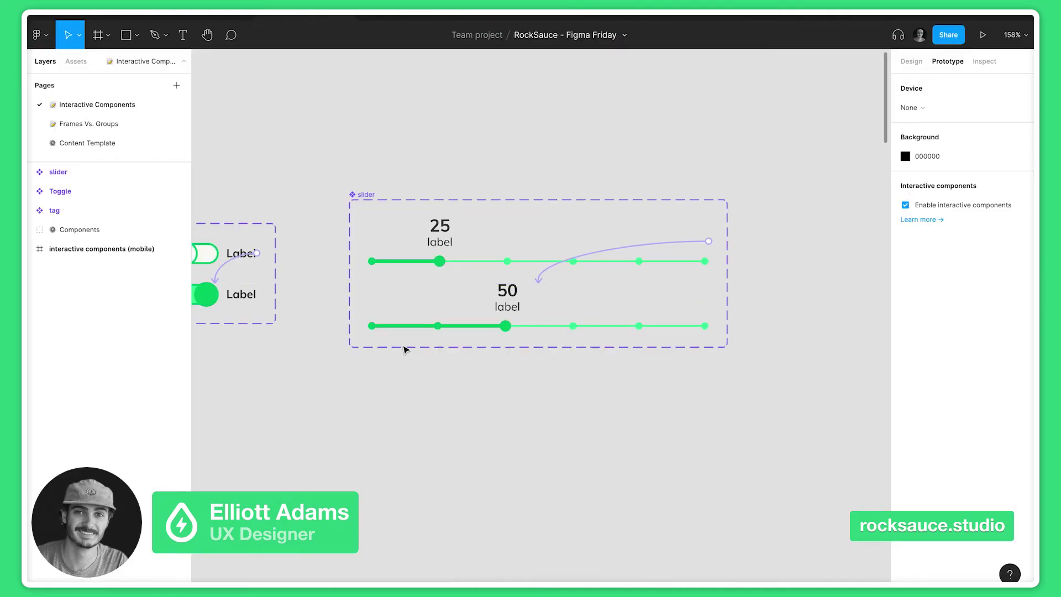
scroll(403, 348, left, 5)
scroll(406, 349, down, 10)
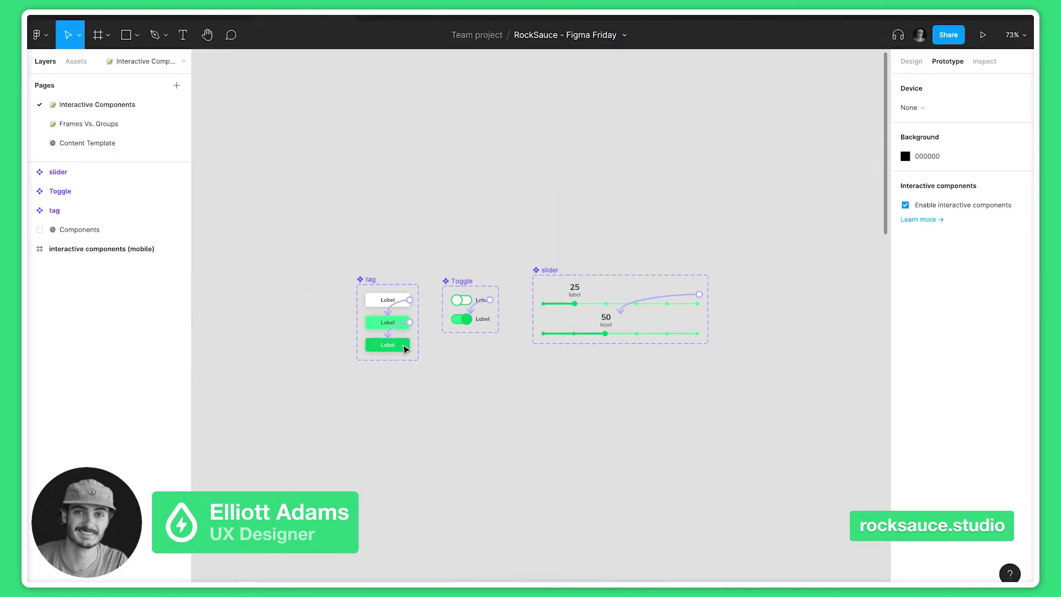
scroll(406, 349, left, 3)
scroll(406, 349, down, 5)
scroll(406, 349, left, 3)
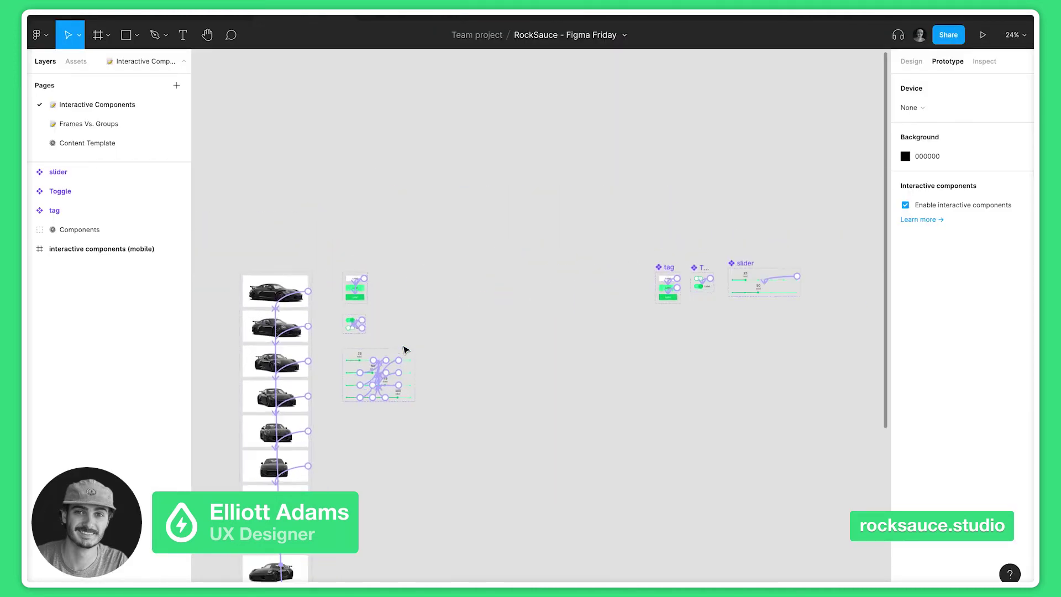
scroll(405, 350, up, 10)
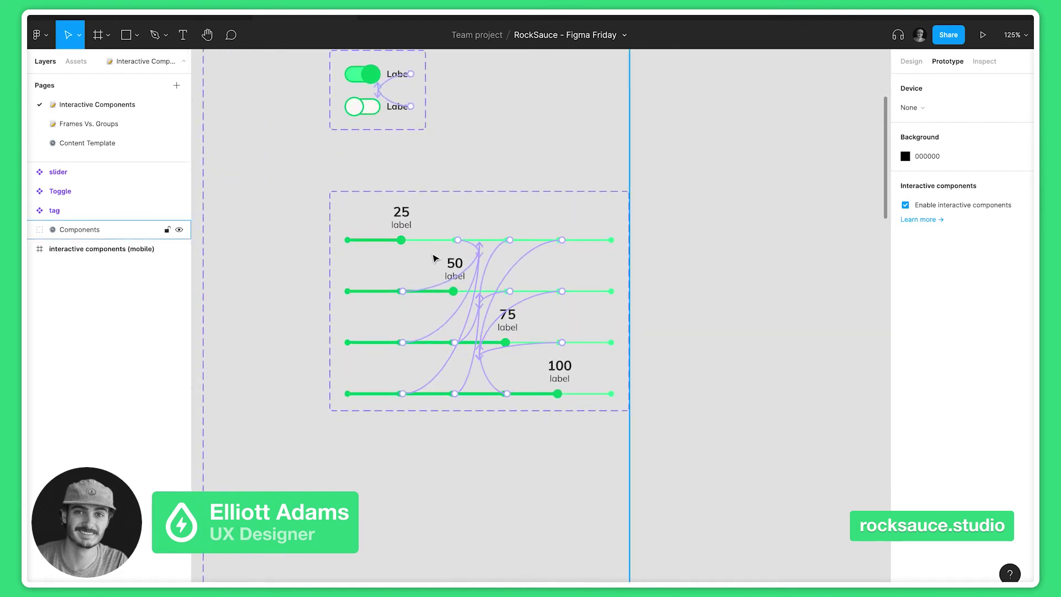
scroll(535, 271, up, 5)
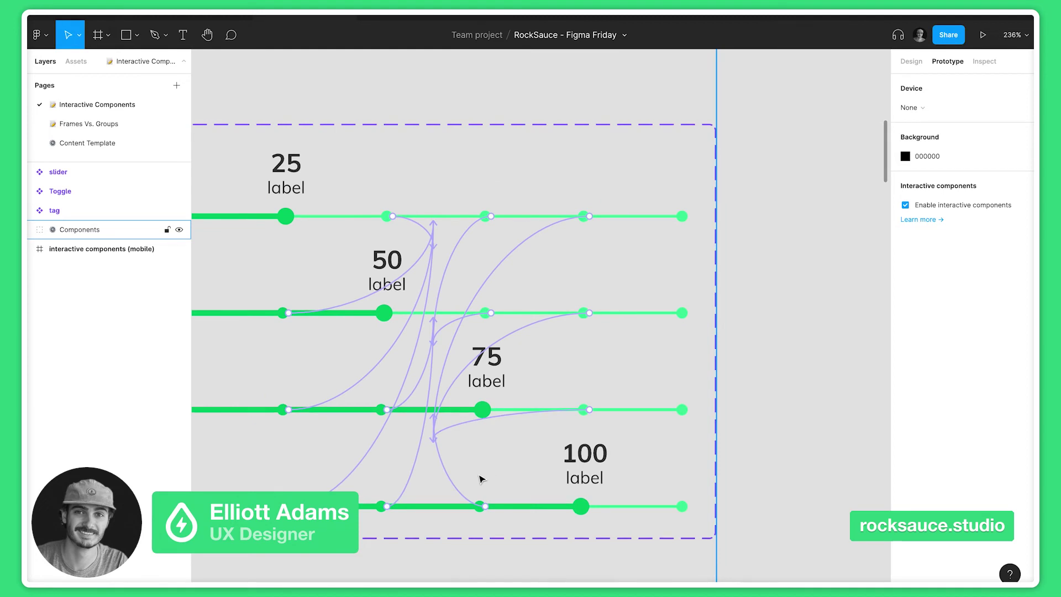
scroll(565, 507, down, 4)
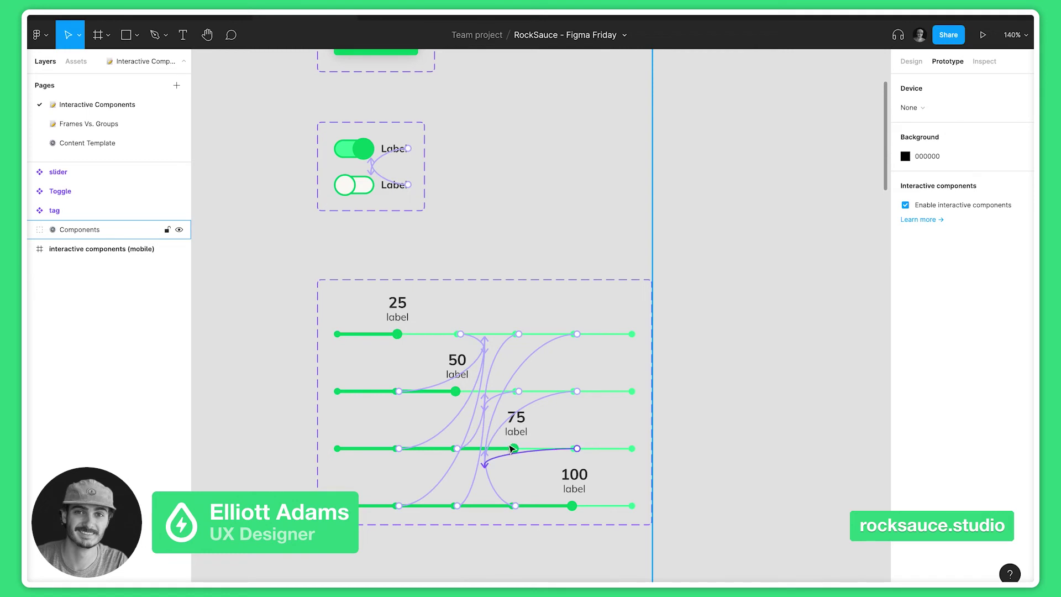
scroll(471, 374, down, 5)
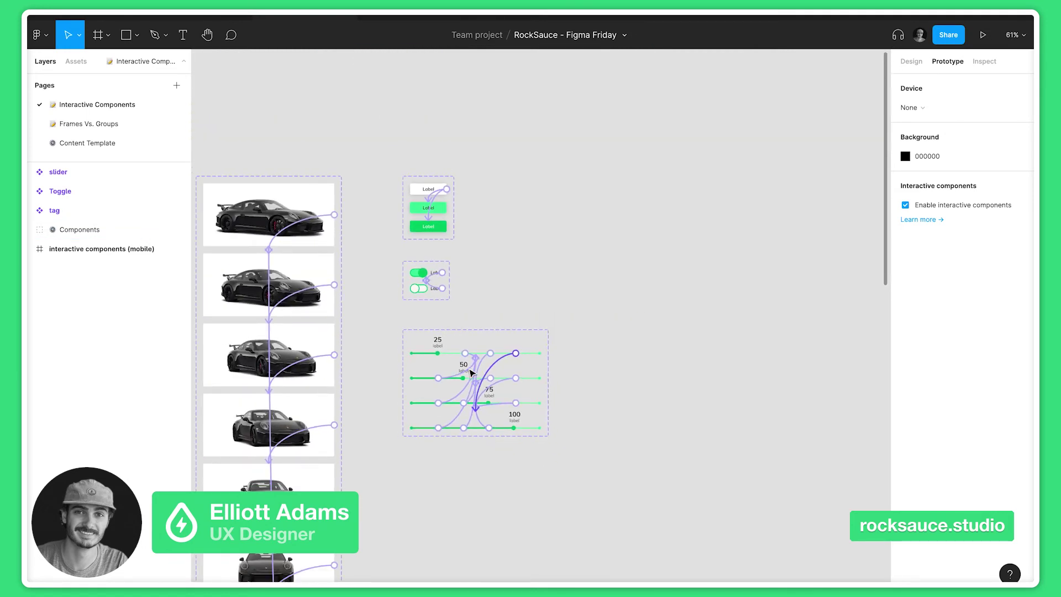
scroll(471, 374, down, 5)
scroll(471, 372, right, 5)
click(639, 213)
scroll(639, 215, down, 3)
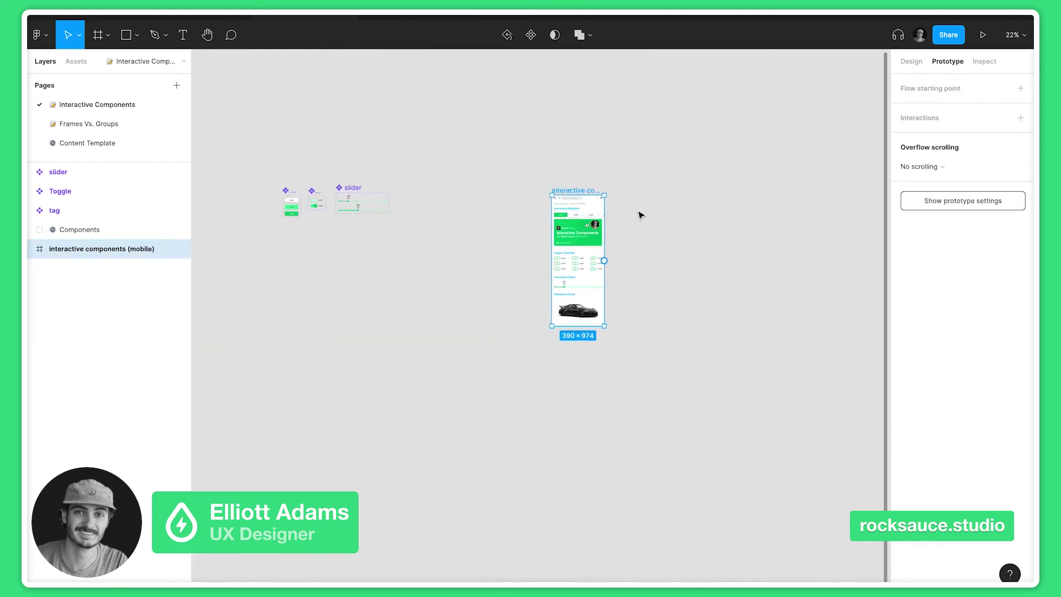
scroll(639, 215, up, 4)
click(552, 254)
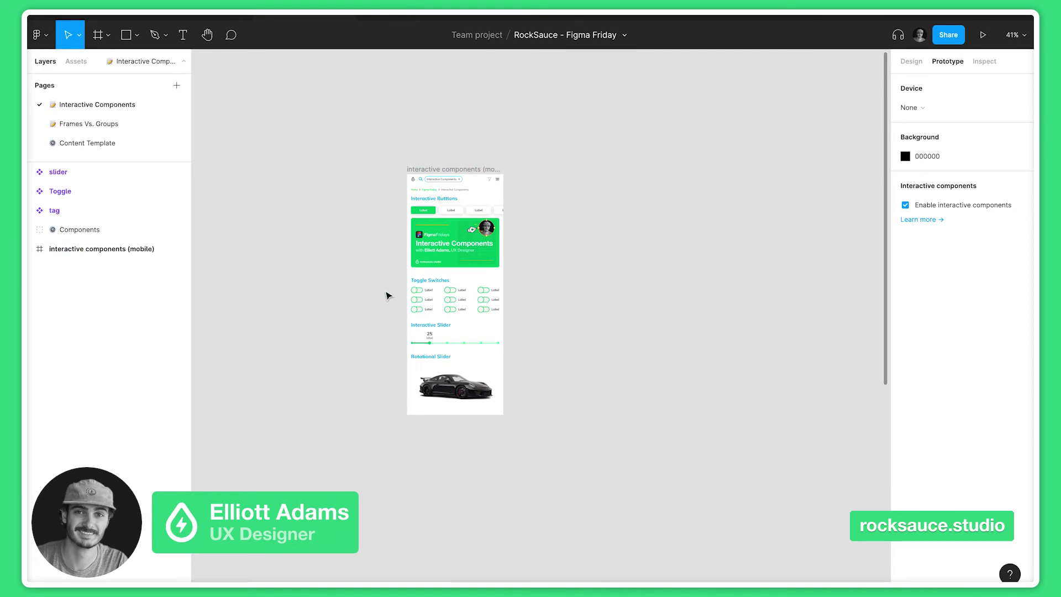
scroll(375, 296, left, 5)
scroll(376, 296, down, 3)
scroll(376, 296, left, 8)
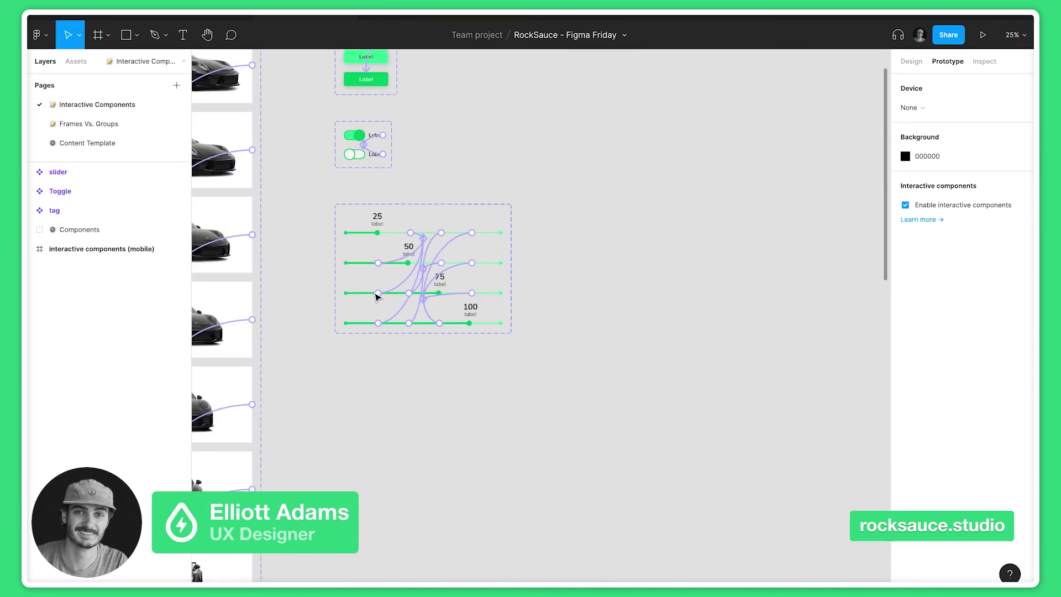
scroll(376, 297, up, 10)
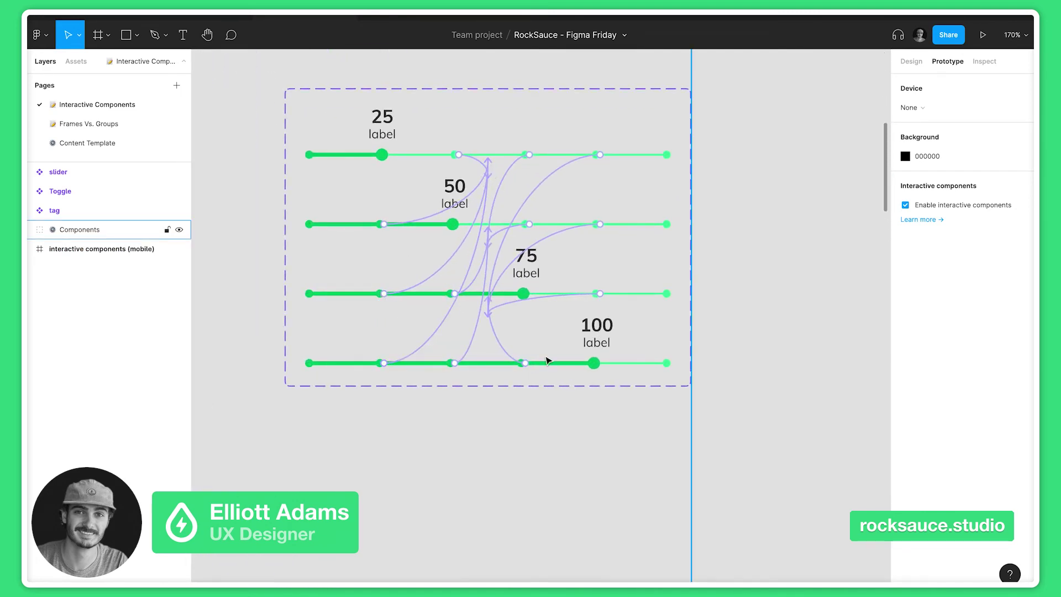
scroll(525, 272, down, 8)
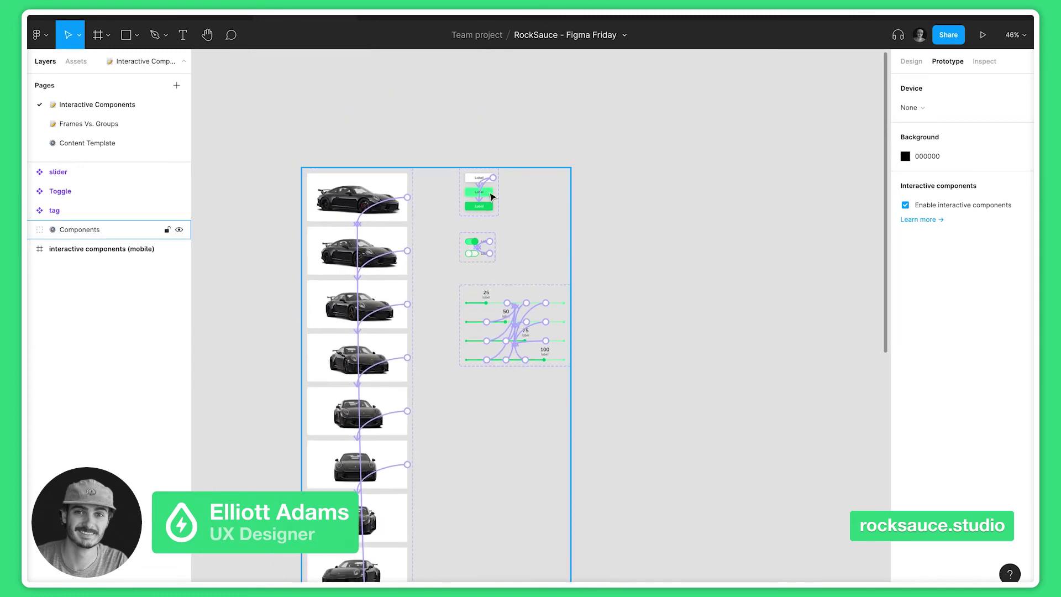
scroll(492, 197, up, 4)
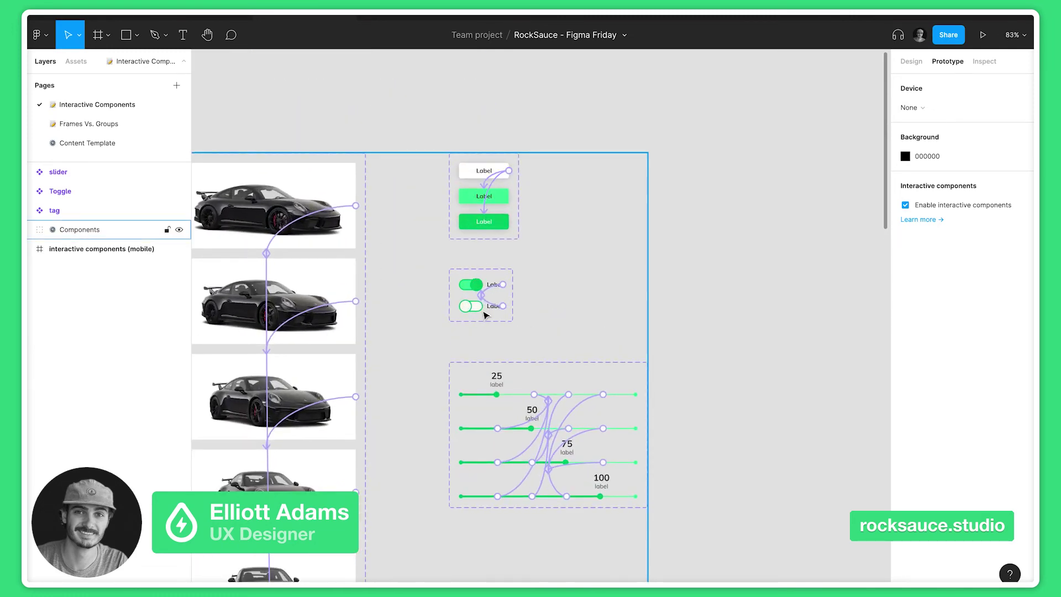
- Zoom out and pan the canvas over to the Components frame
scroll(485, 312, up, 5)
scroll(514, 286, down, 5)
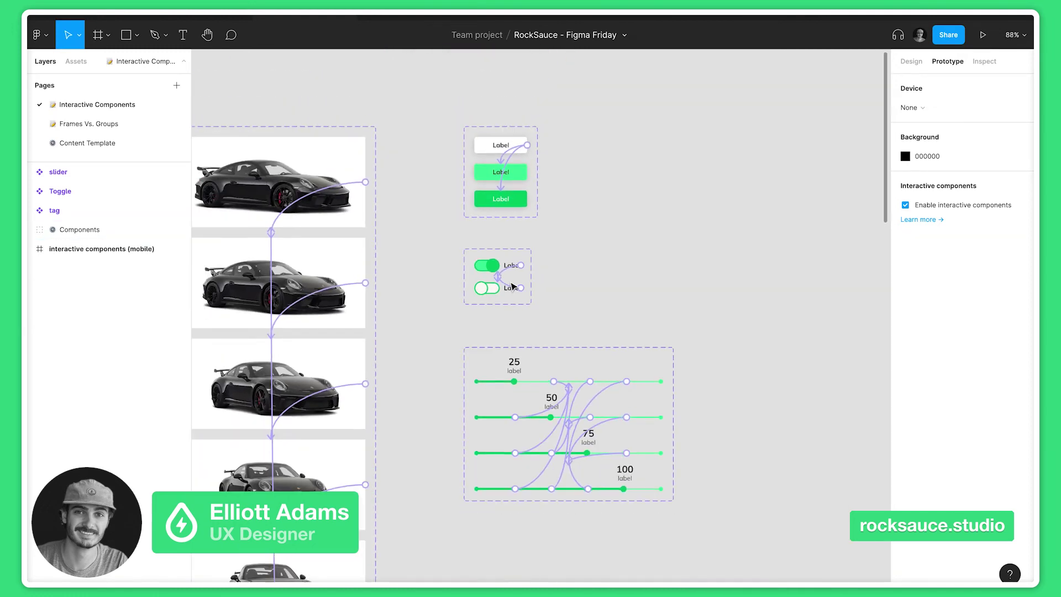
scroll(513, 286, down, 5)
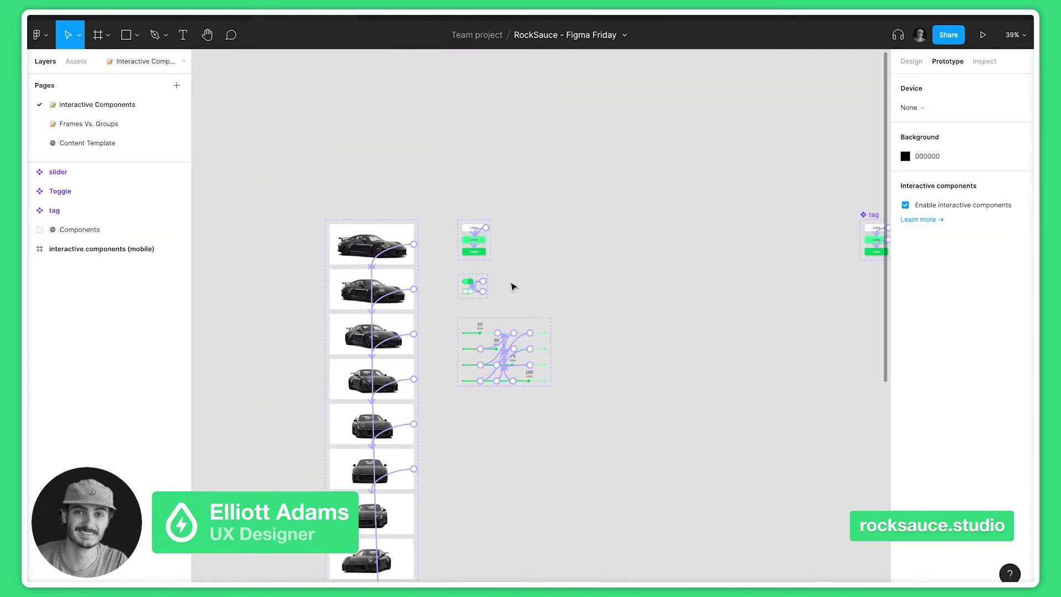
scroll(514, 285, down, 3)
scroll(514, 285, right, 10)
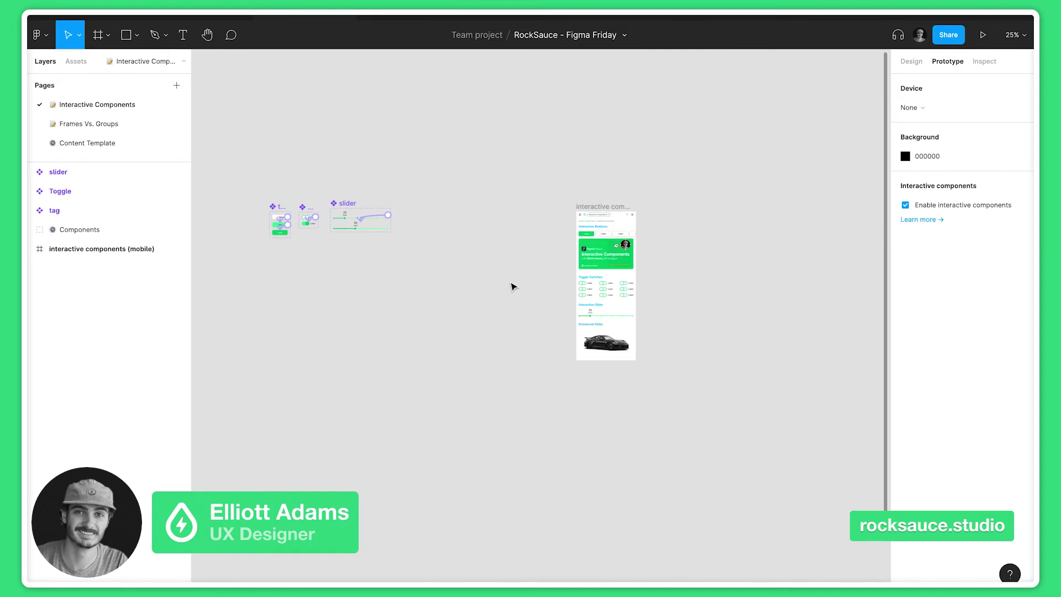
scroll(514, 285, right, 5)
scroll(513, 285, up, 5)
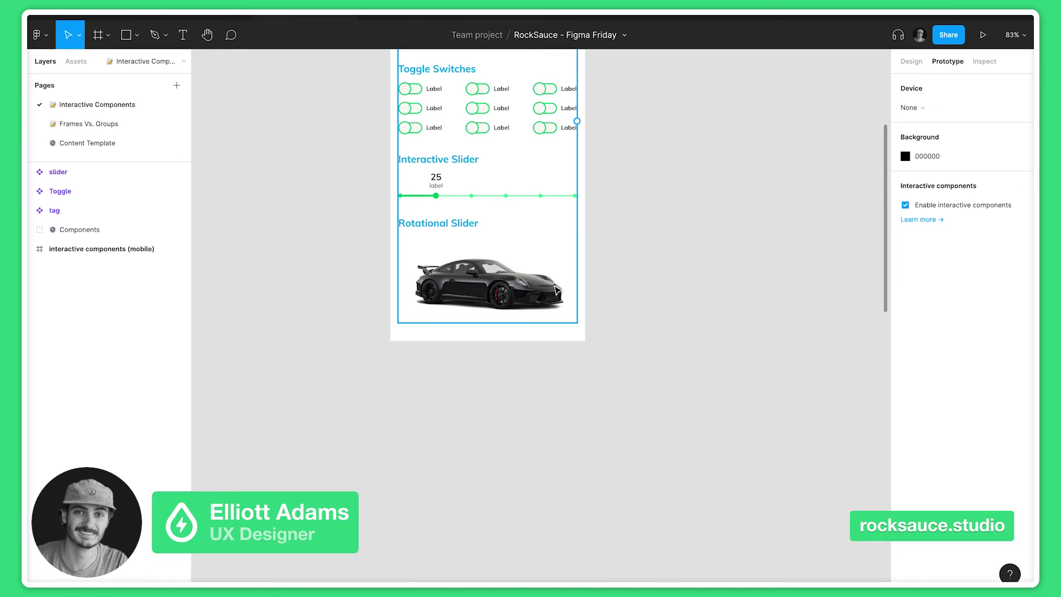
scroll(322, 281, down, 2)
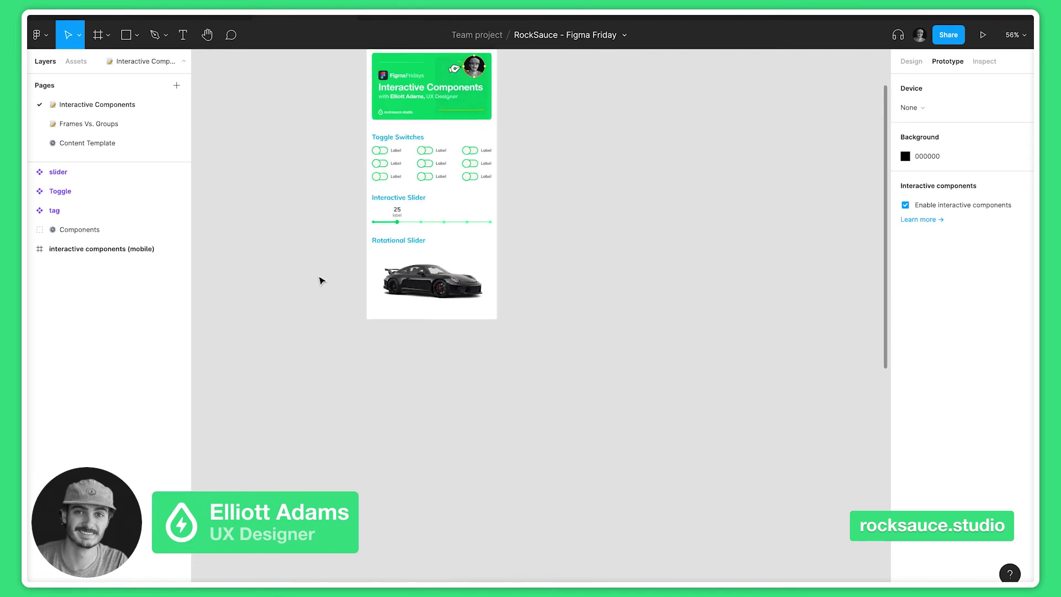
scroll(321, 281, down, 4)
scroll(321, 281, left, 5)
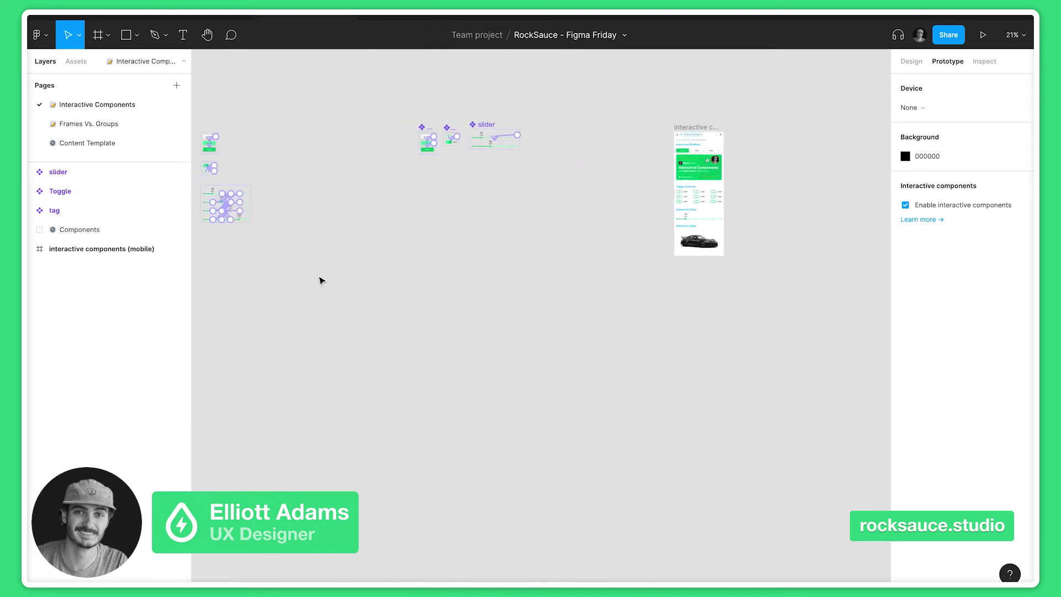
scroll(291, 237, left, 5)
scroll(292, 237, up, 5)
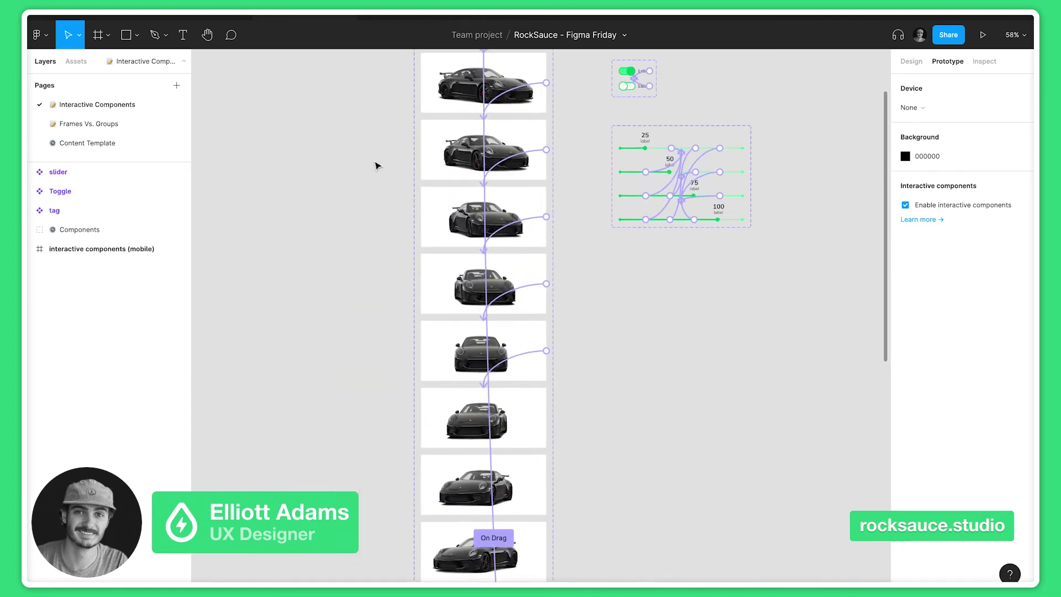
scroll(378, 165, up, 3)
scroll(377, 166, right, 2)
- Show Design properties instead of prototype links and frame the car column and sliders
click(911, 61)
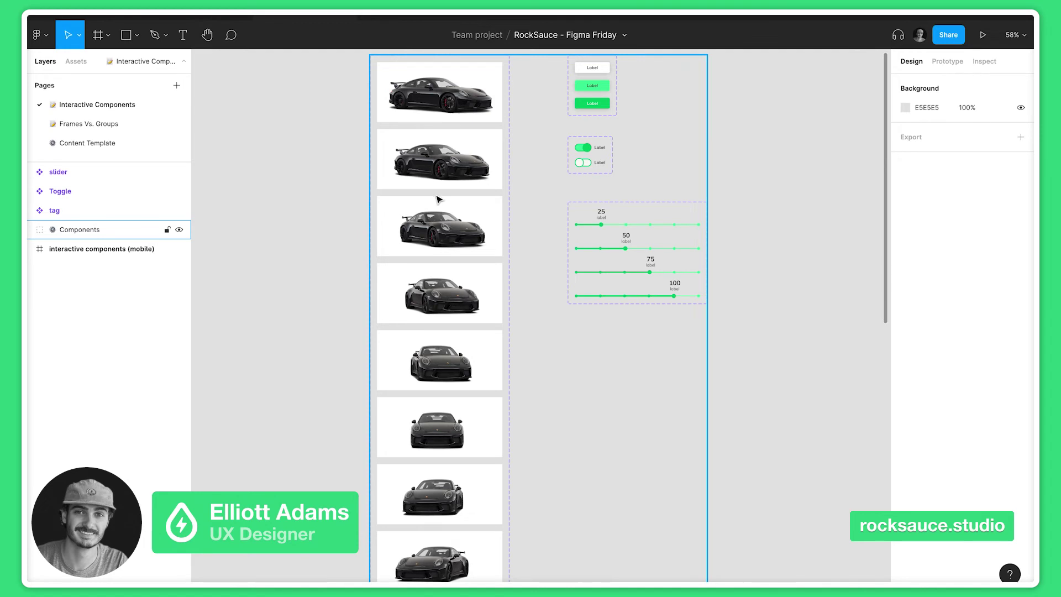
scroll(431, 304, down, 5)
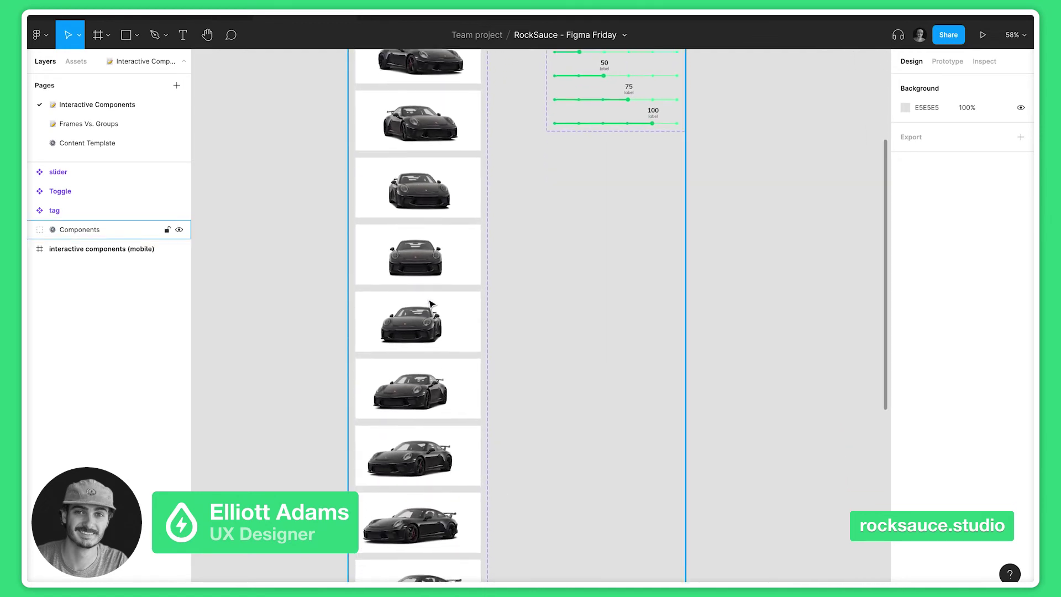
scroll(432, 304, down, 5)
ctrl+scroll(437, 464, down, 5)
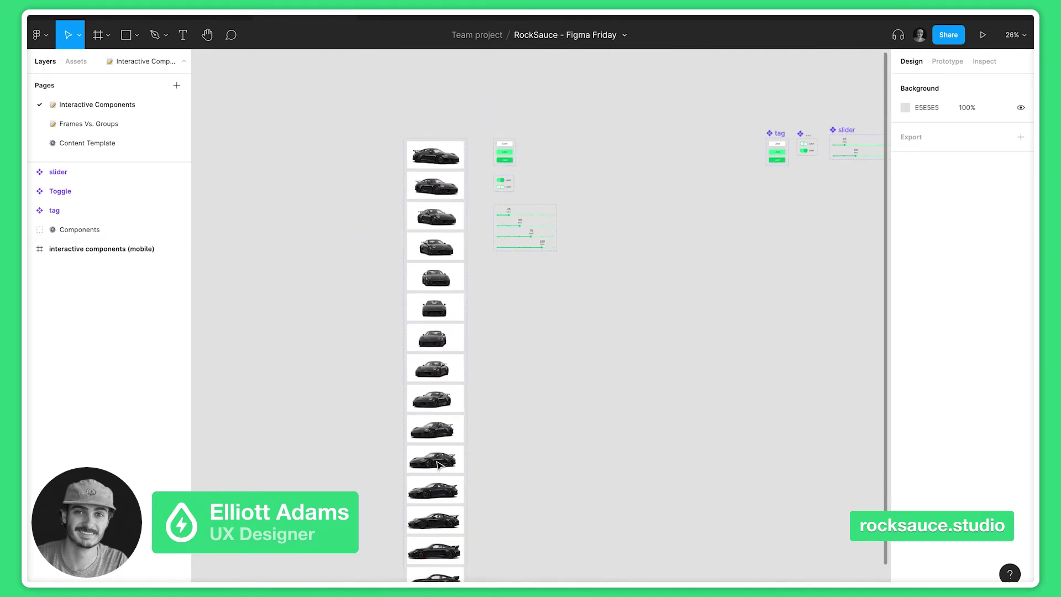
ctrl+scroll(434, 185, up, 3)
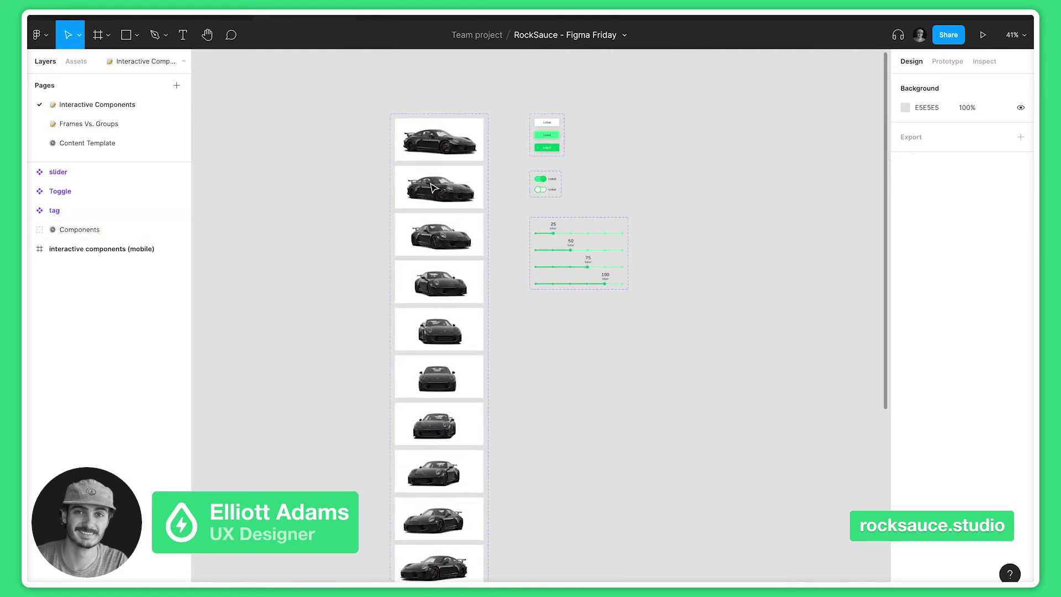
- Select the car component set, collapse slider, Toggle and tag, and expand car
click(436, 141)
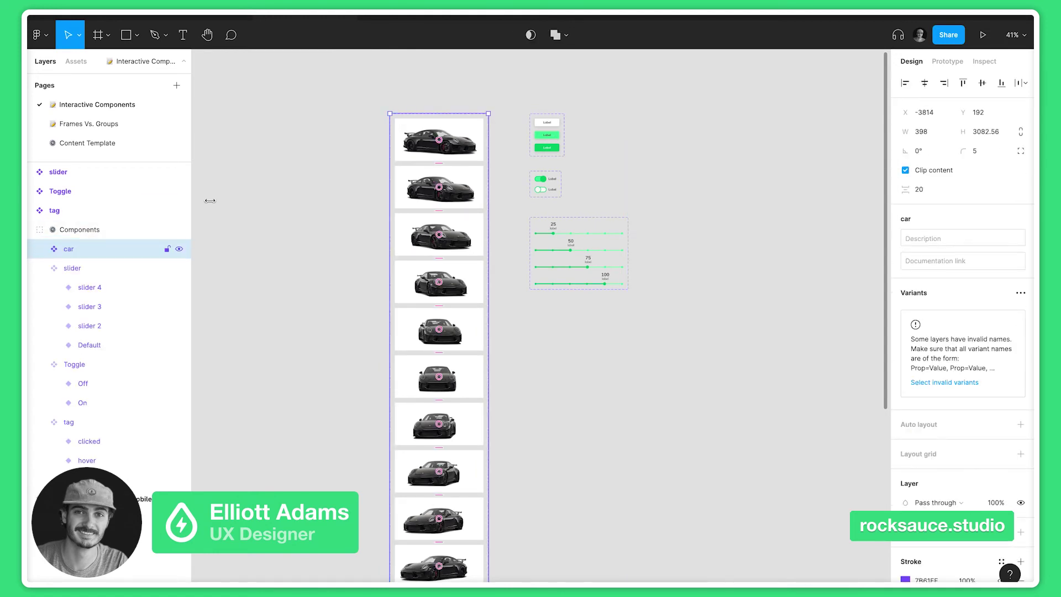
click(38, 269)
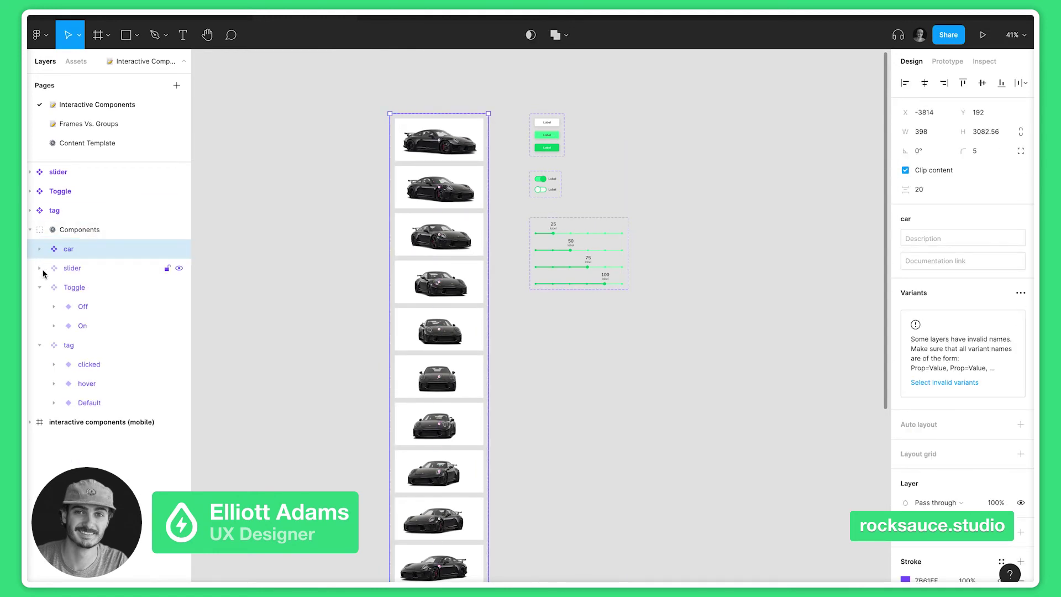
click(39, 287)
click(39, 306)
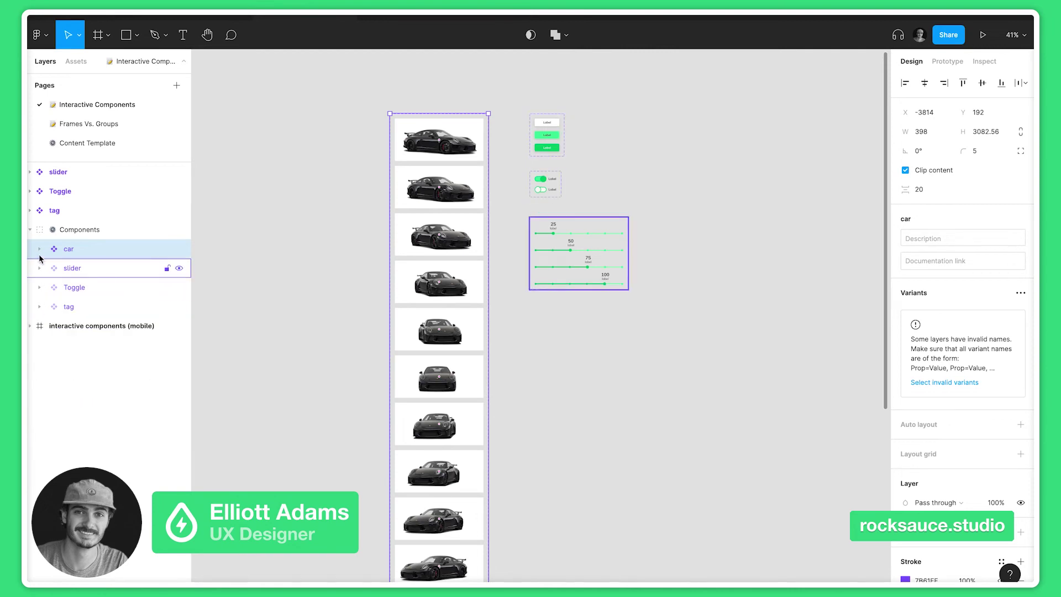
click(40, 249)
- Select the car/shot/16, 15 and 14 variants and the top car shot
click(109, 269)
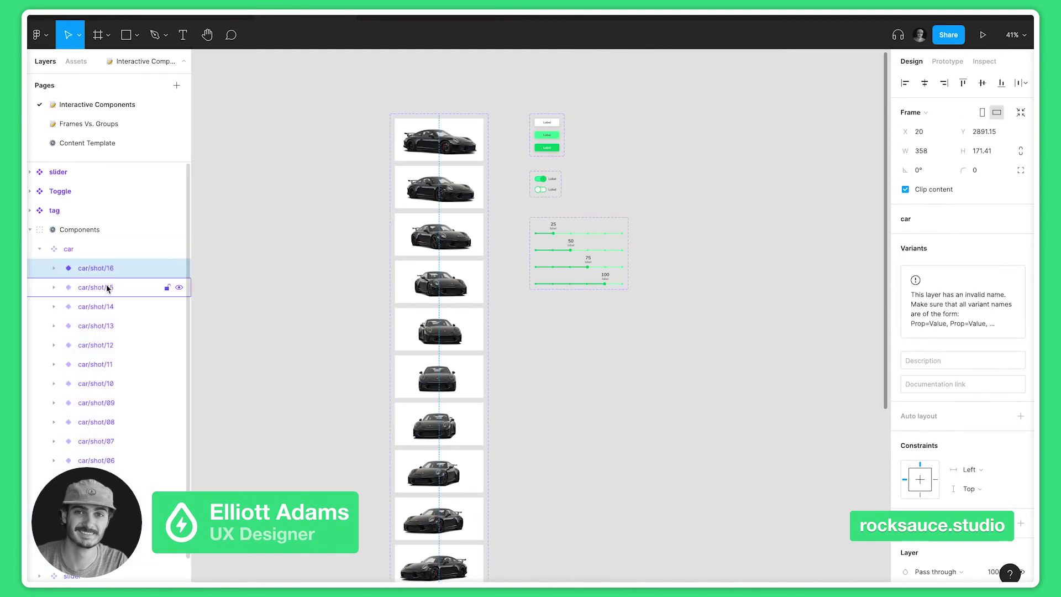
click(108, 288)
click(107, 313)
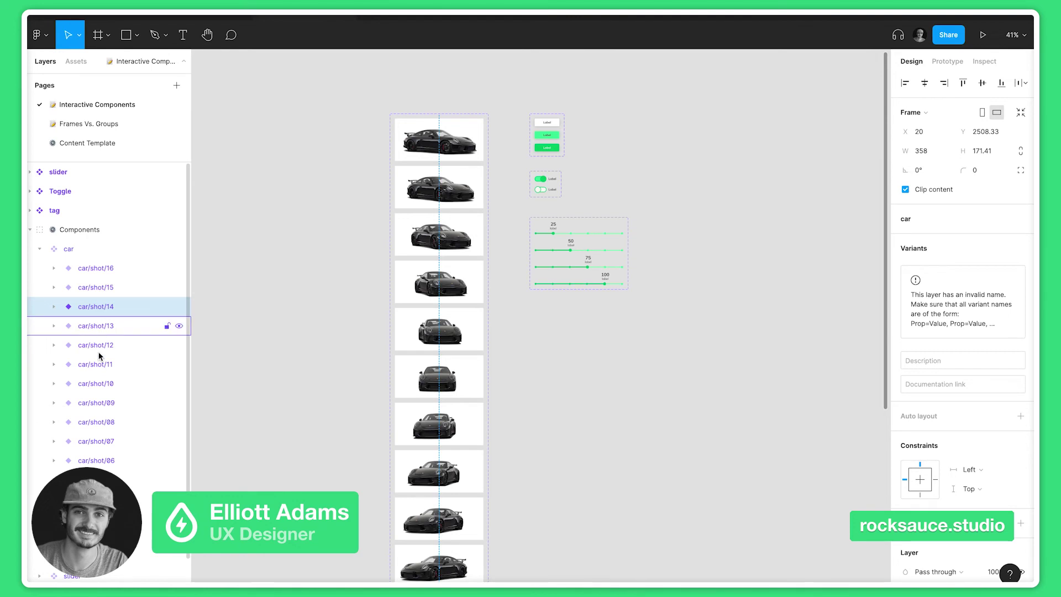
click(107, 557)
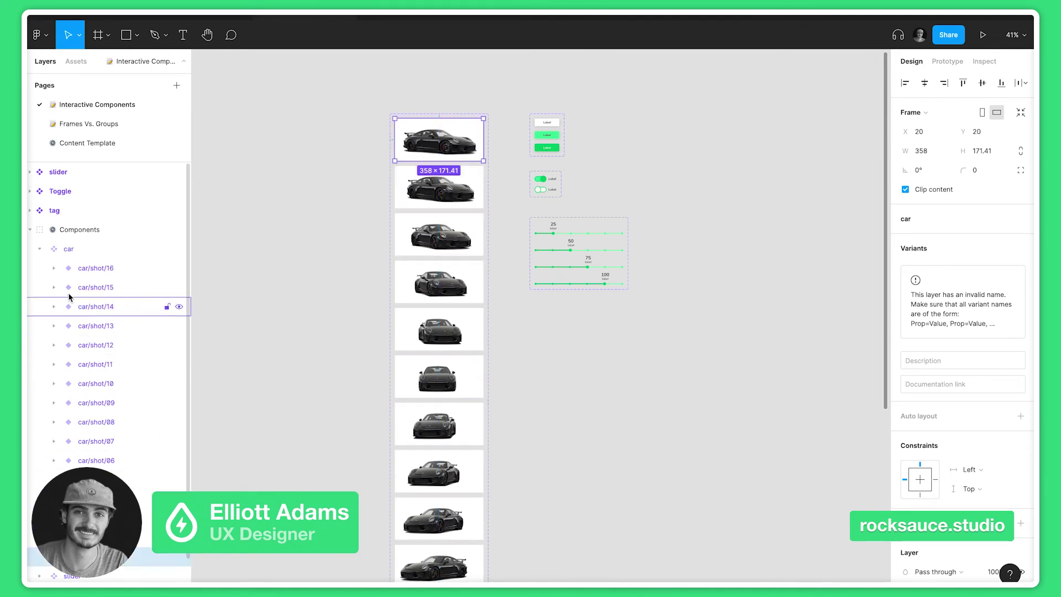
- Inspect the shot images inside car/shot/16 and 15, collapse them, and show Prototype settings
click(54, 268)
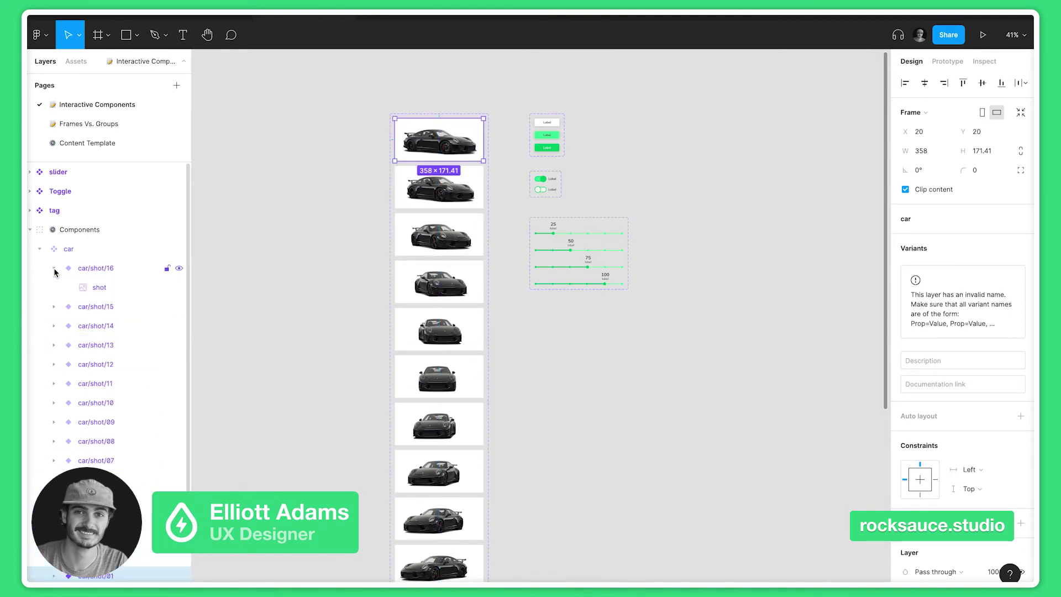
click(106, 290)
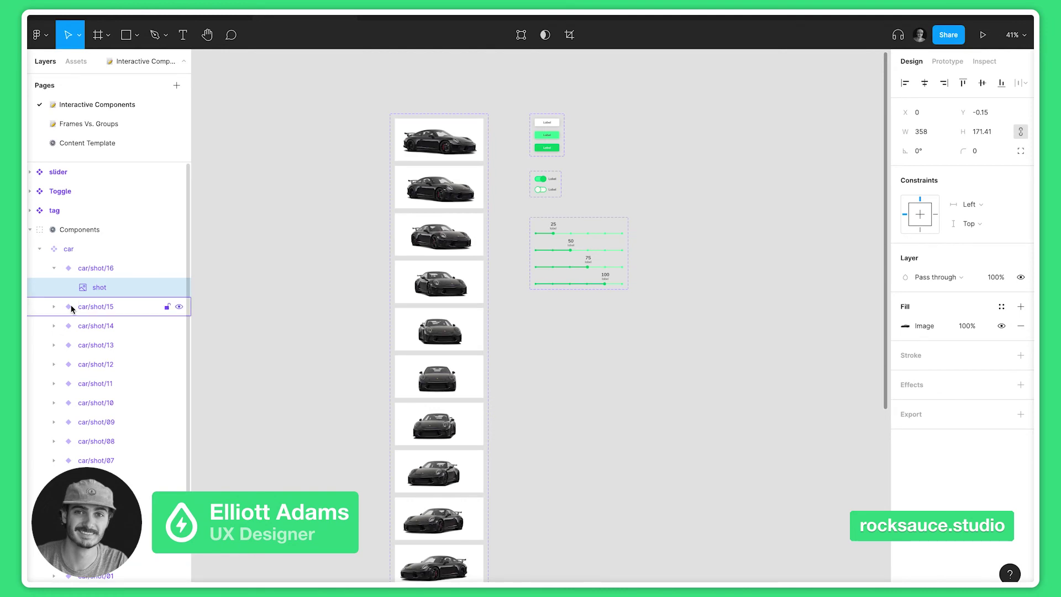
click(53, 308)
click(89, 330)
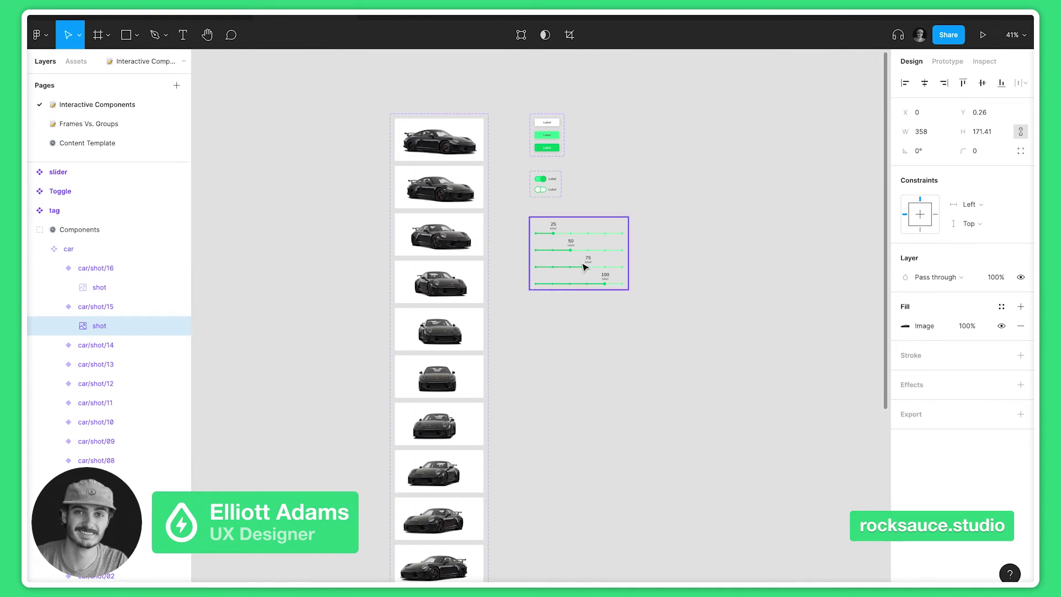
scroll(584, 268, up, 6)
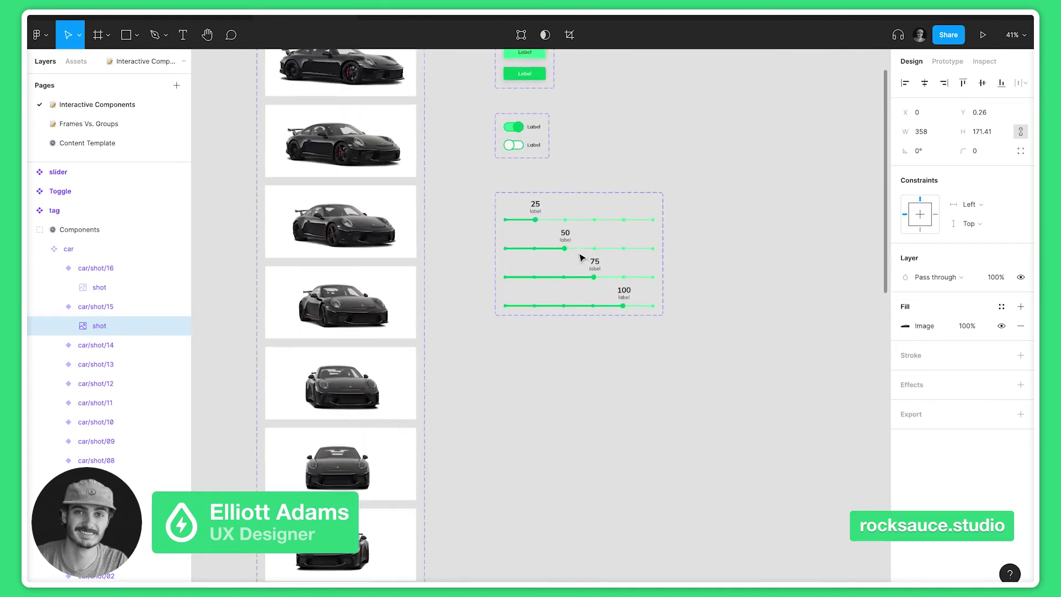
scroll(520, 247, down, 4)
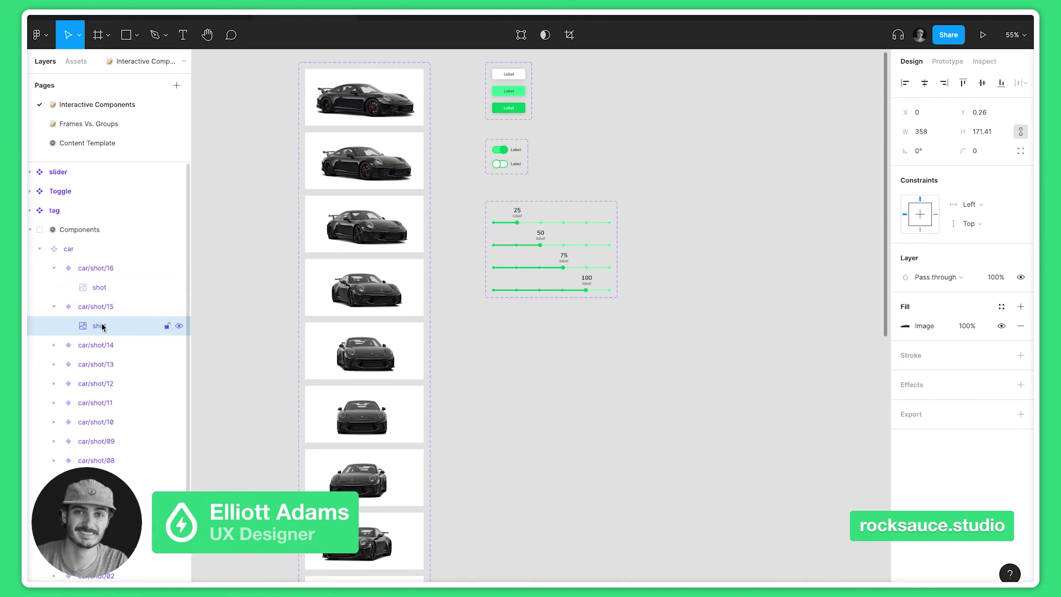
click(103, 288)
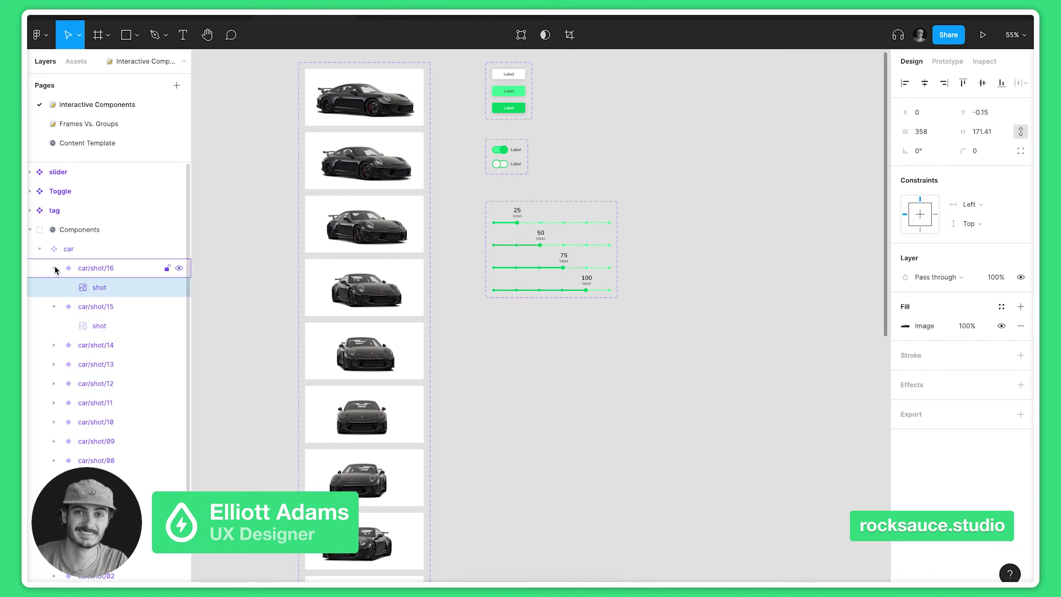
click(55, 269)
click(55, 287)
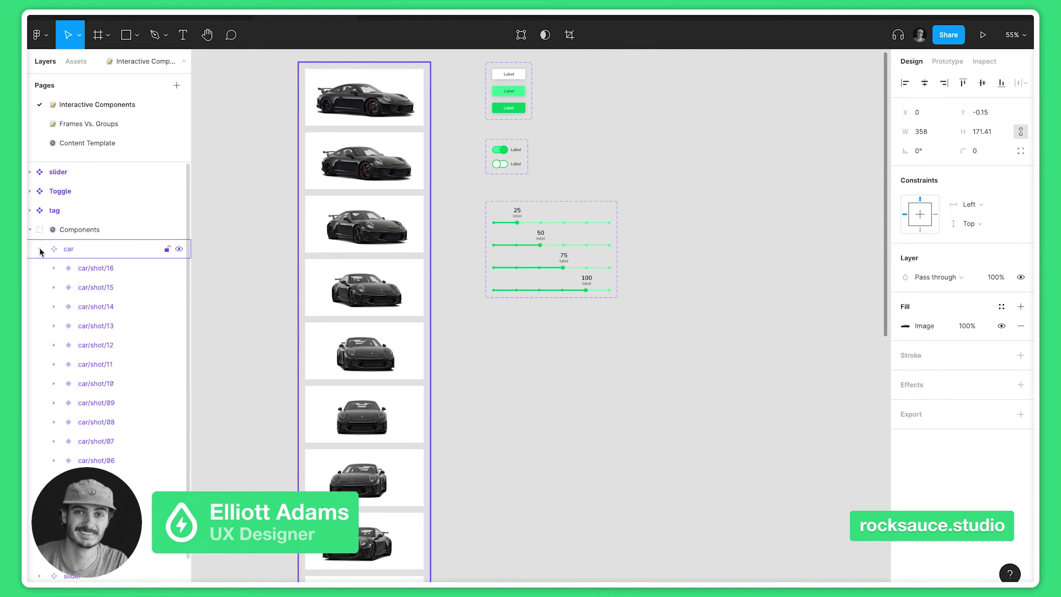
click(947, 61)
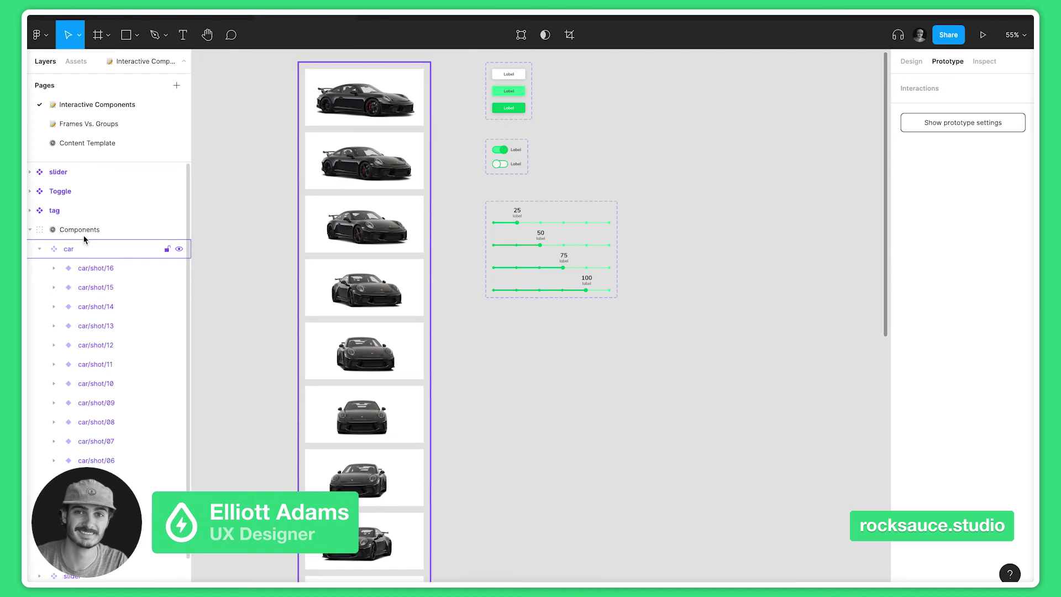
- Confirm the car shots' On drag, Smart animate, Linear 100ms interaction and present the prototype
click(89, 229)
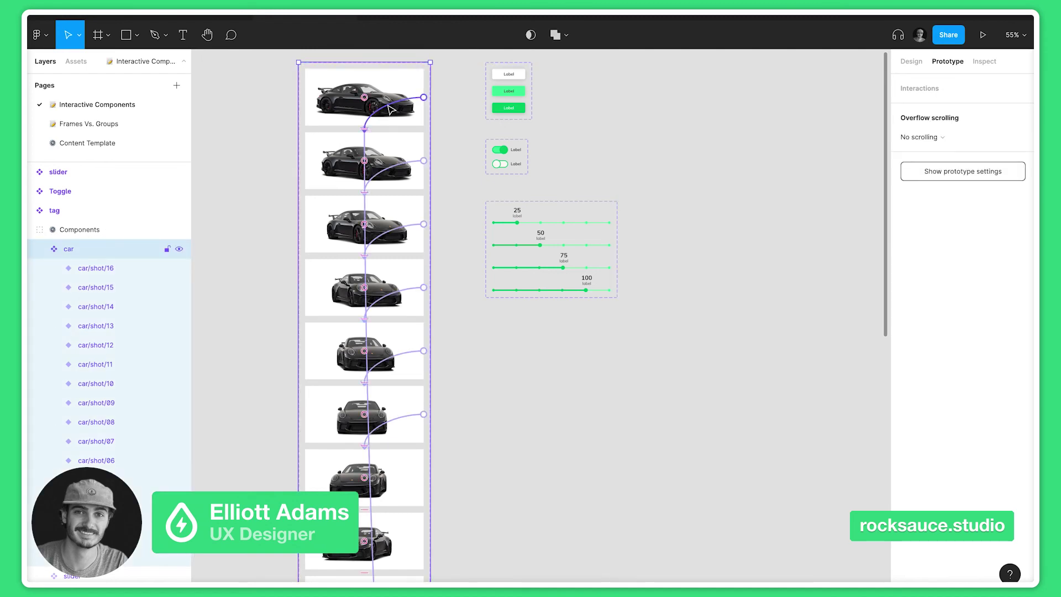
click(391, 110)
click(811, 136)
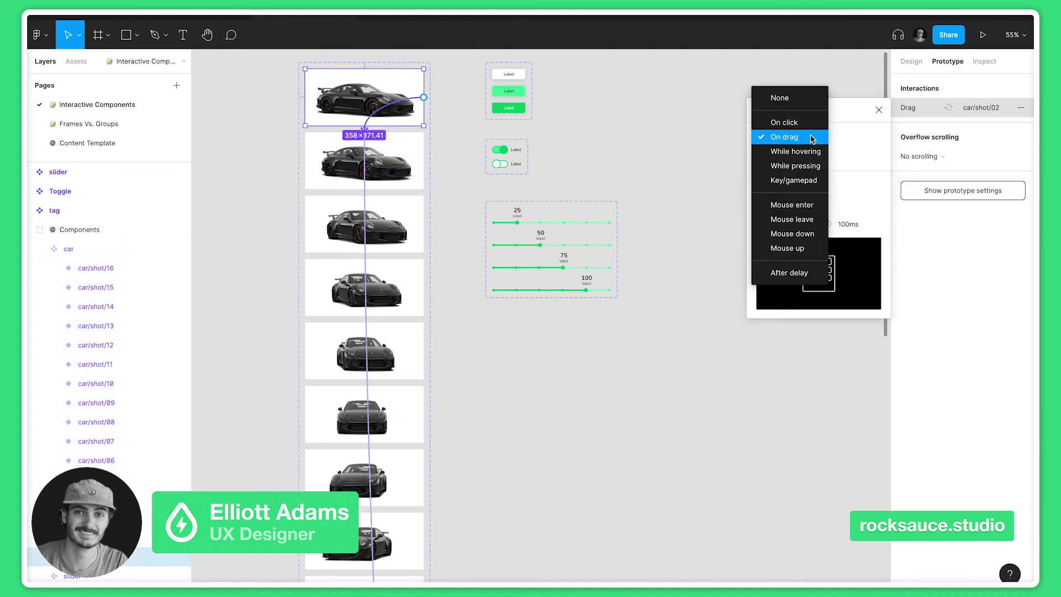
click(811, 137)
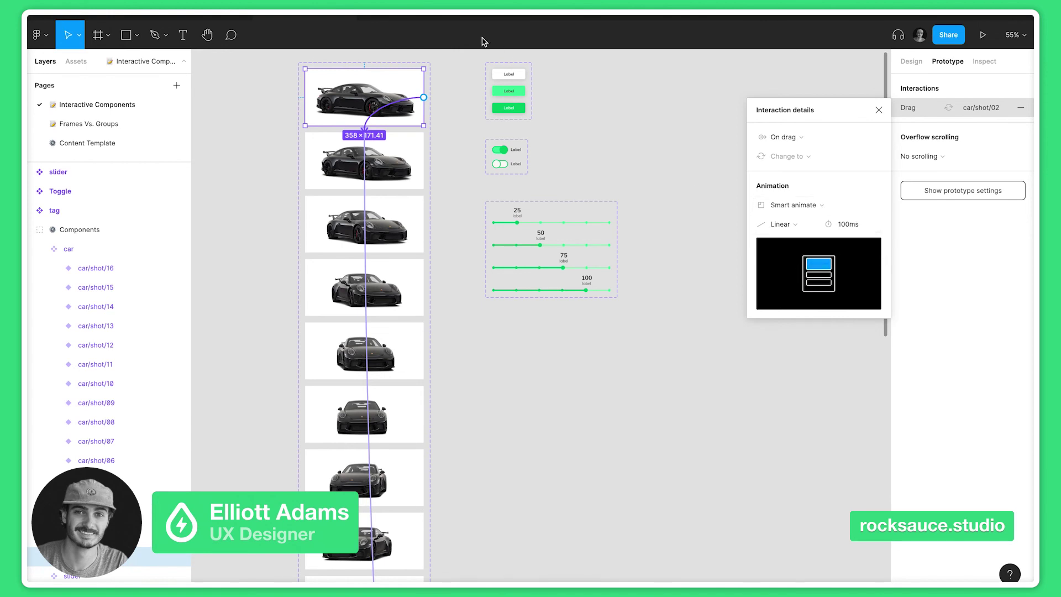
click(451, 19)
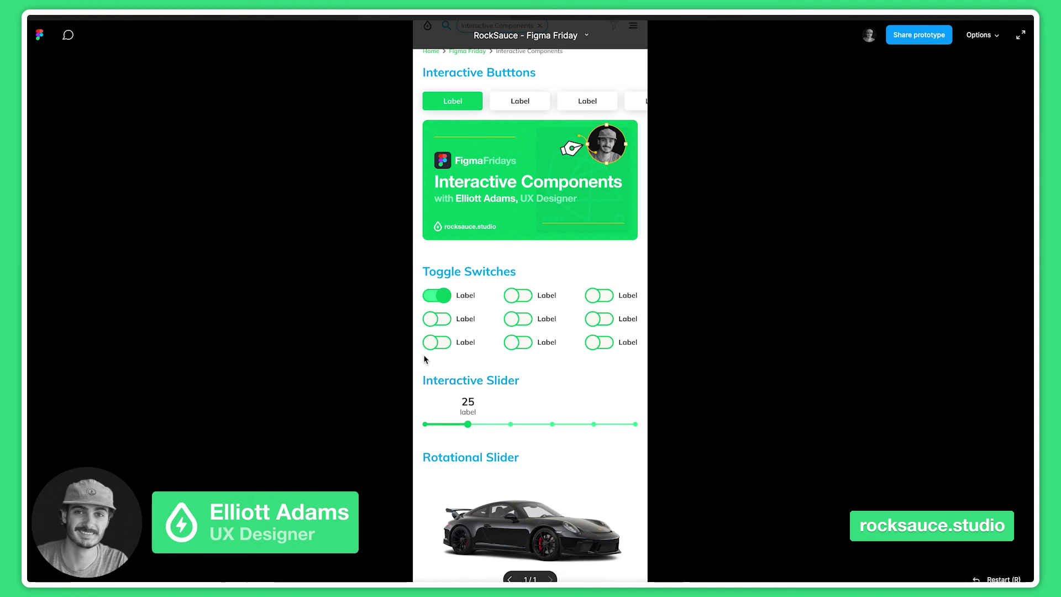
- Drag the Rotational Slider car to spin it through its angles, then close the presentation
drag(488, 525, 559, 529)
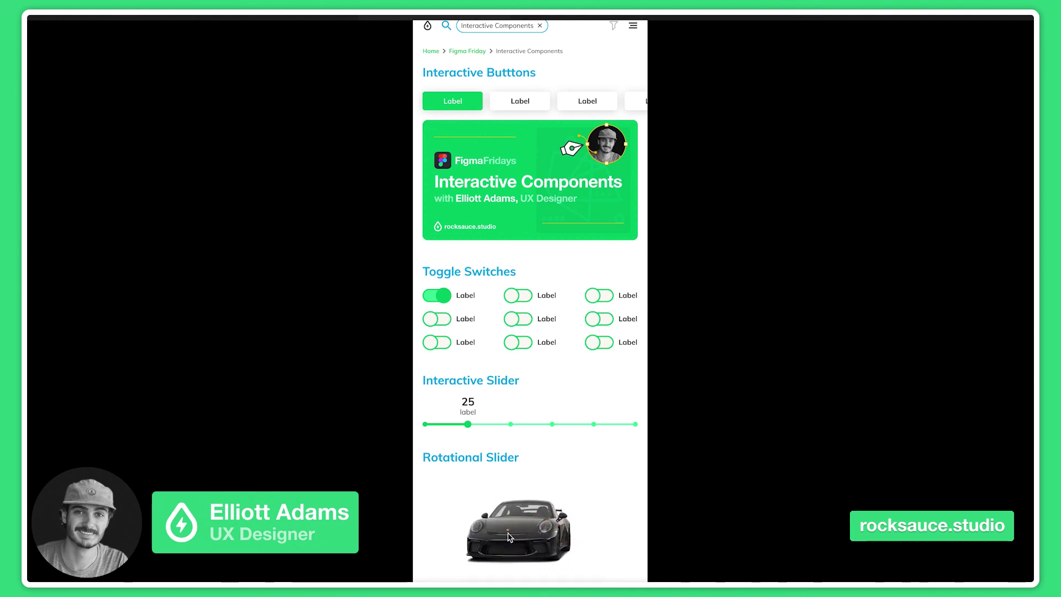
click(534, 533)
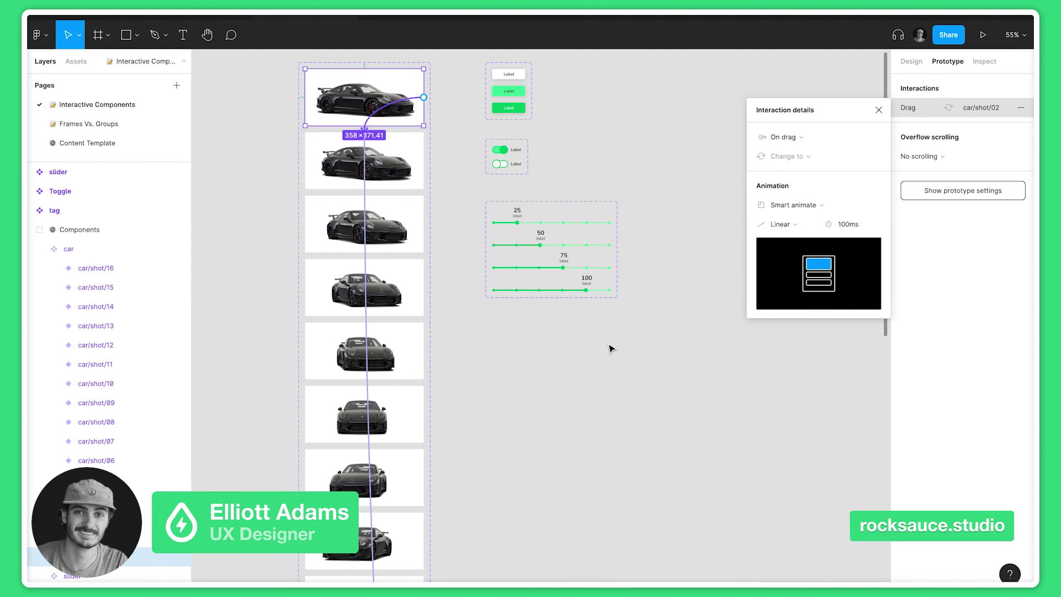
- Dismiss the interaction details and zoom in on the Interactive components (mobile) frame
click(878, 111)
scroll(686, 219, down, 5)
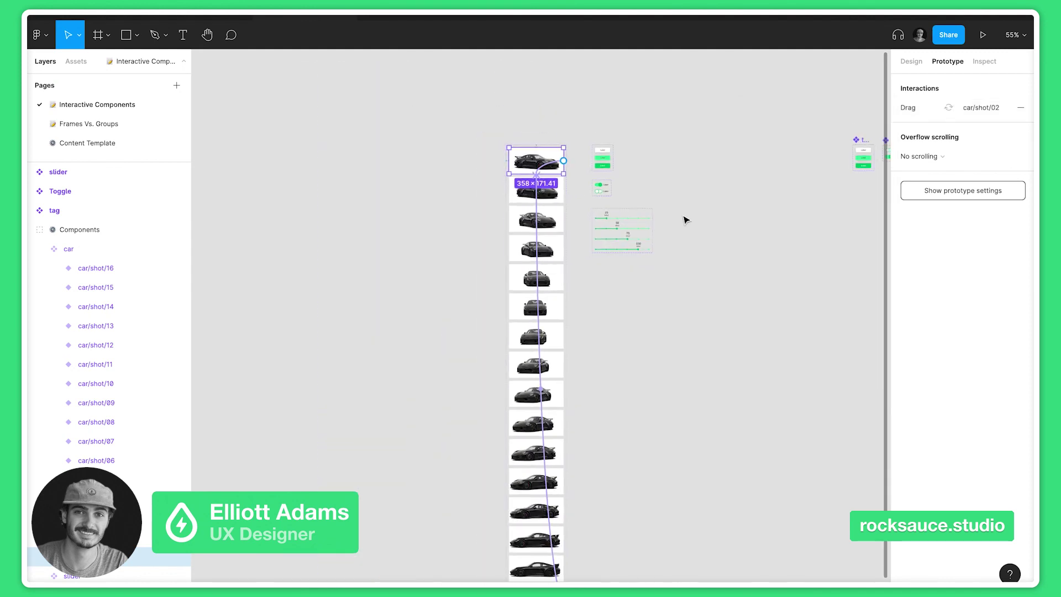
scroll(685, 220, right, 5)
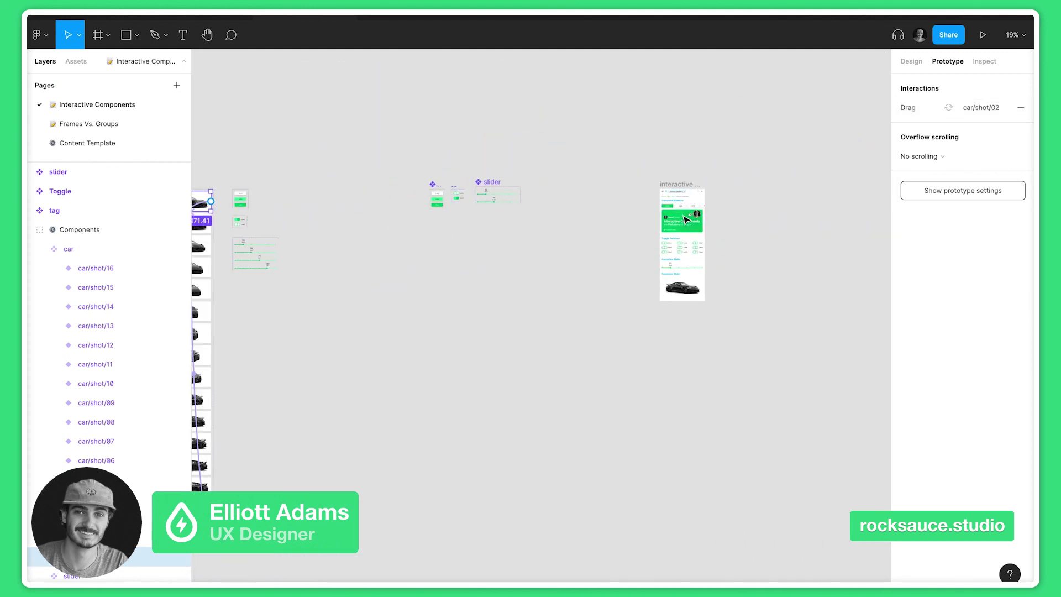
scroll(686, 220, down, 2)
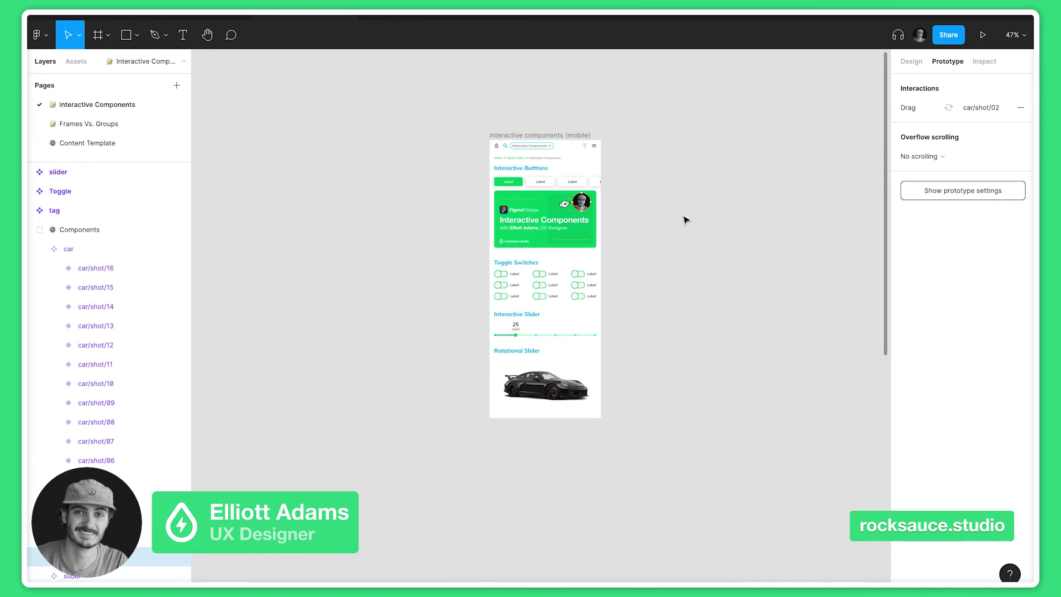
scroll(685, 220, up, 3)
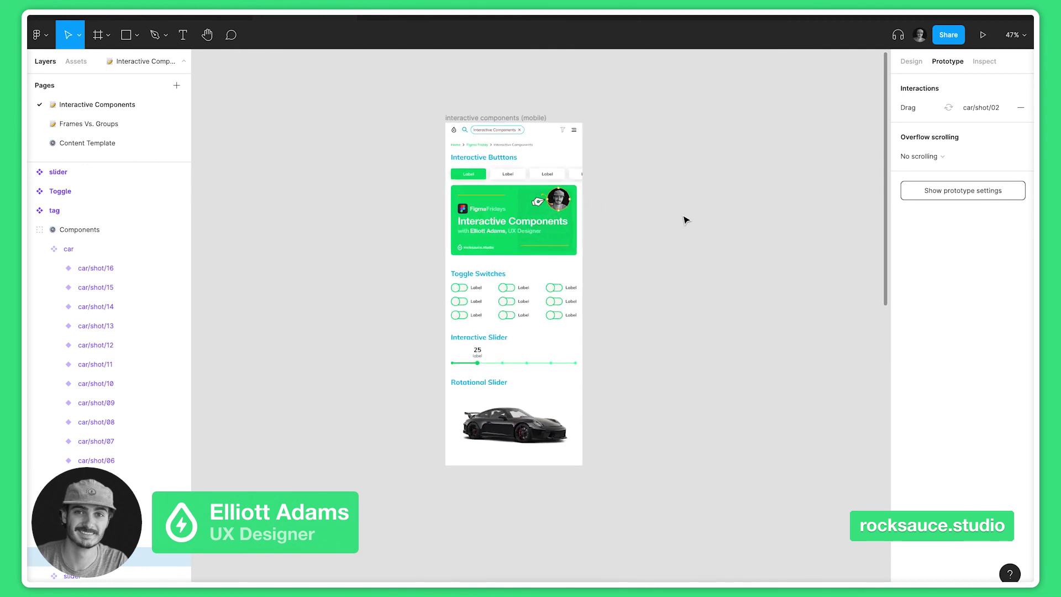